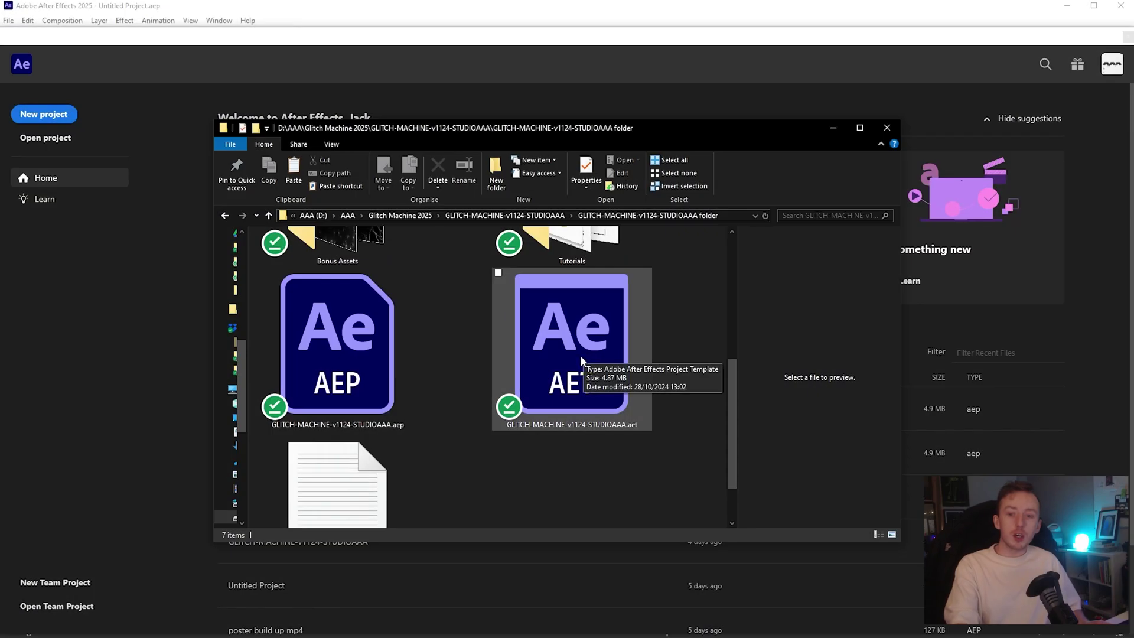
Open the GLITCH-MACHINE-v1124-STUDIOAAA.aet project template in After Effects
click(583, 354)
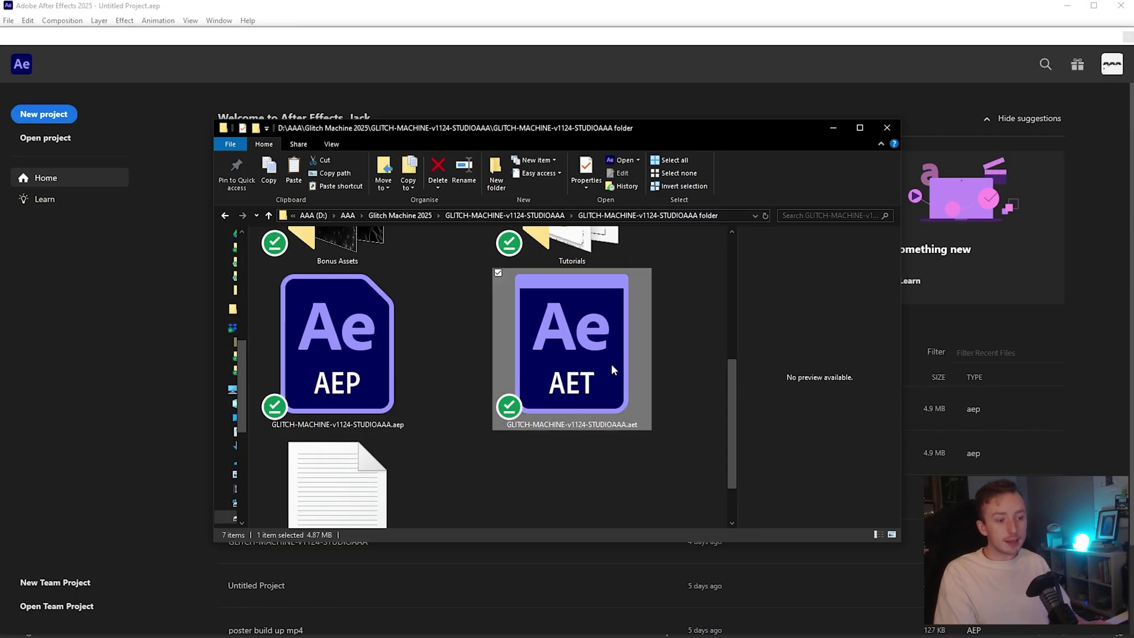
double_click(604, 358)
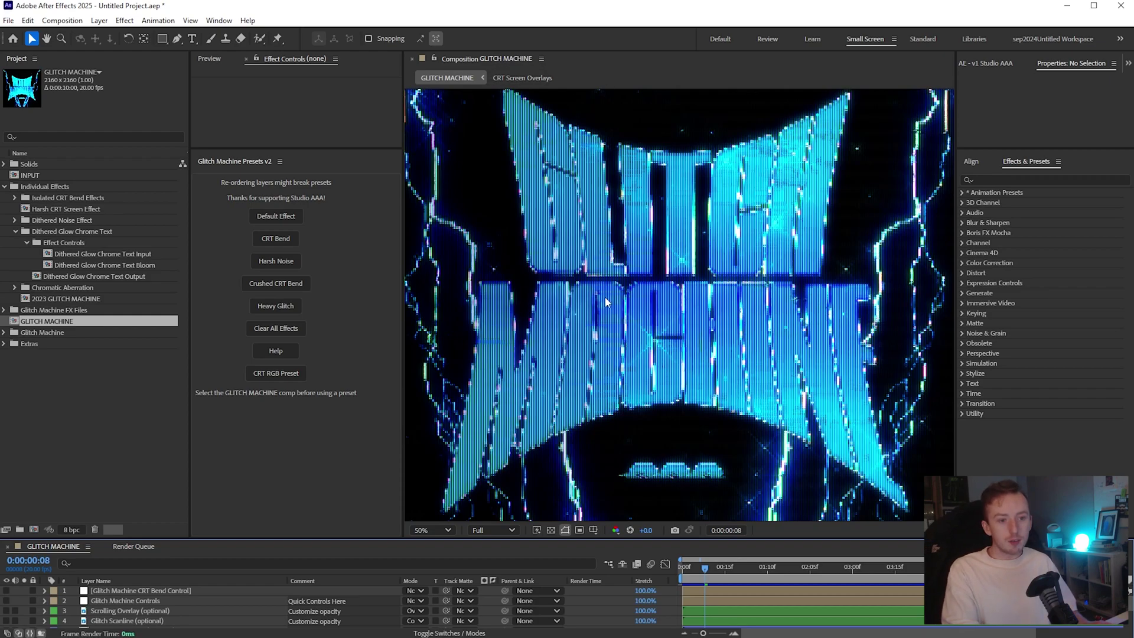
Close the Glitch Machine Presets v2 script panel and reopen it
click(229, 22)
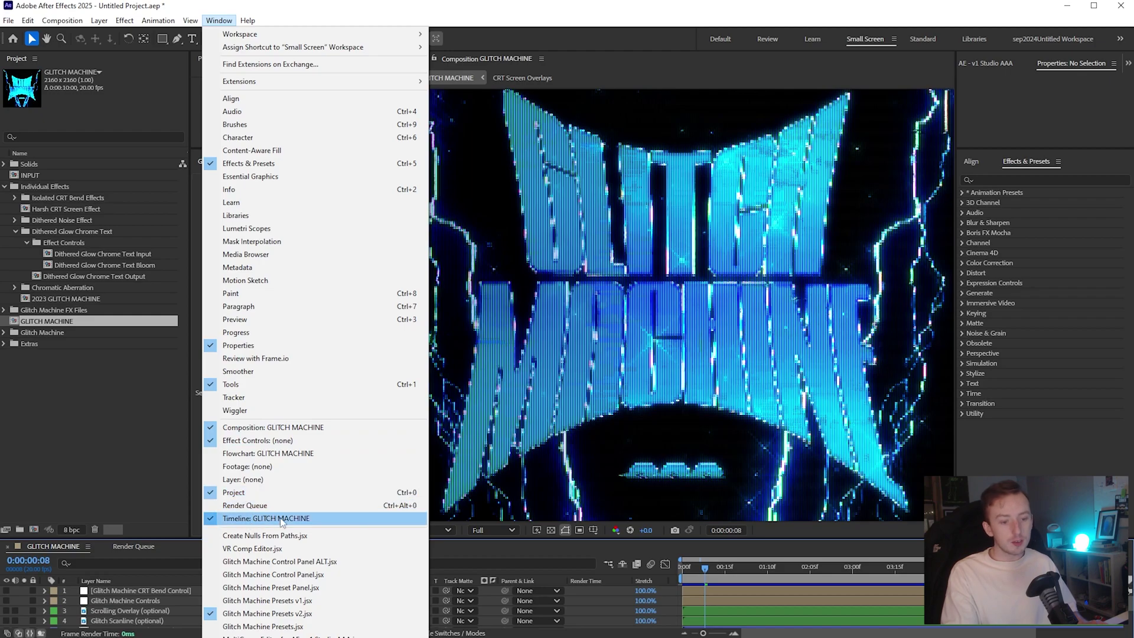
click(708, 31)
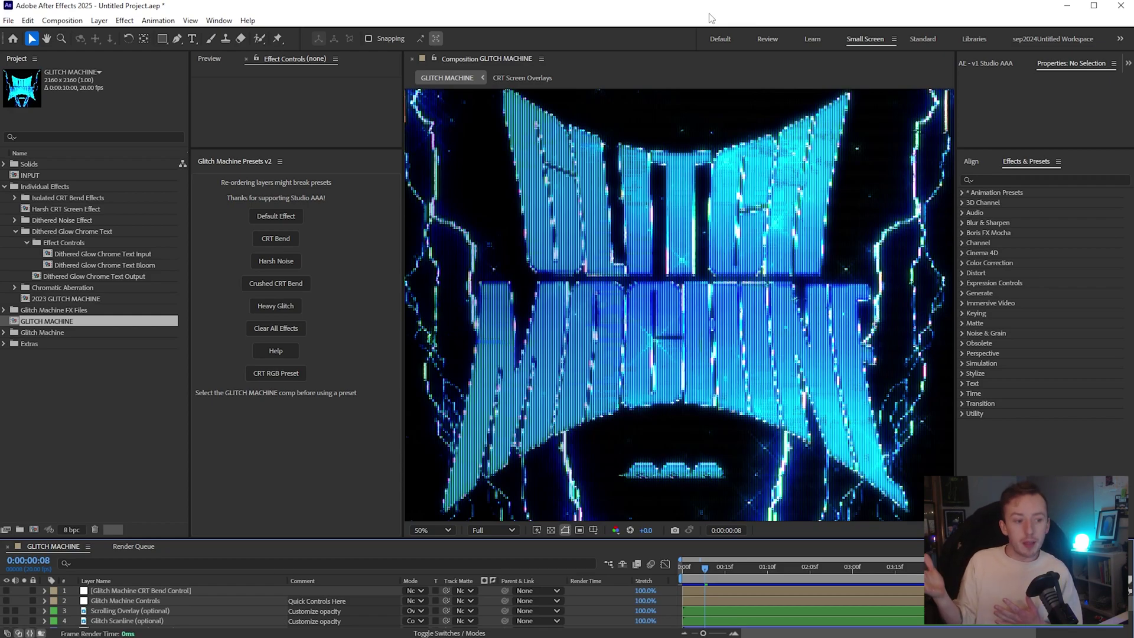
click(218, 20)
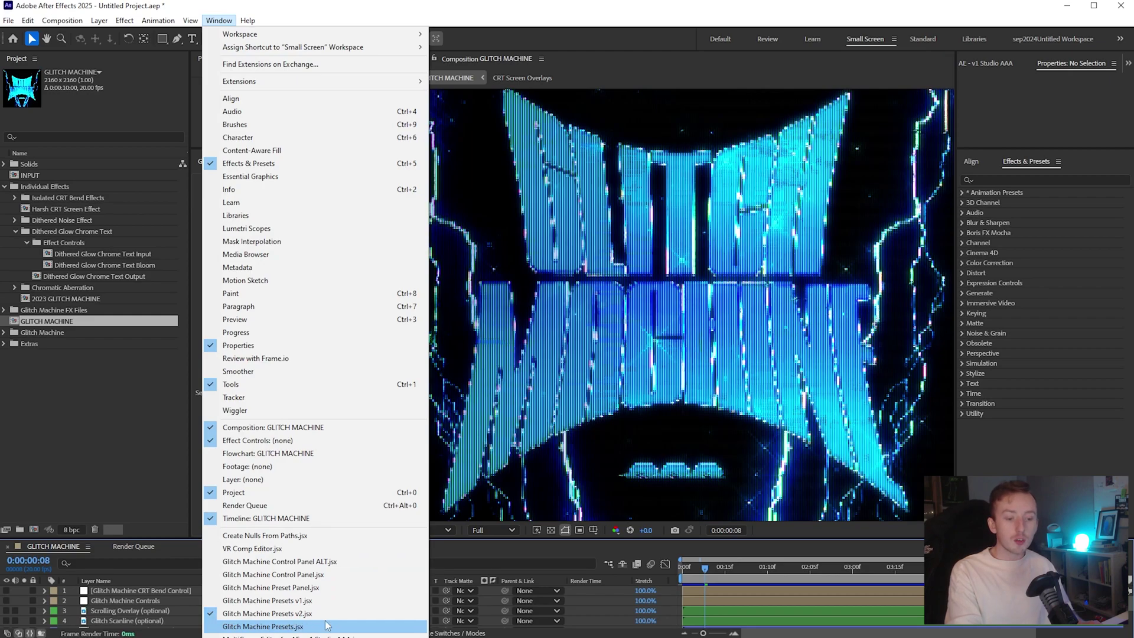
click(257, 615)
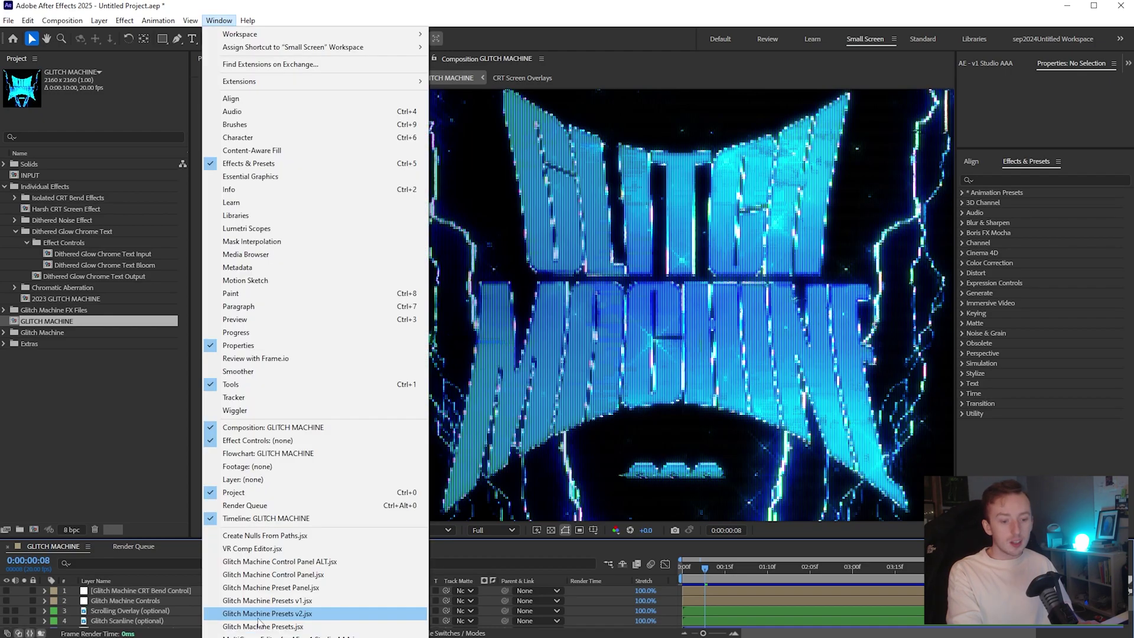
click(256, 614)
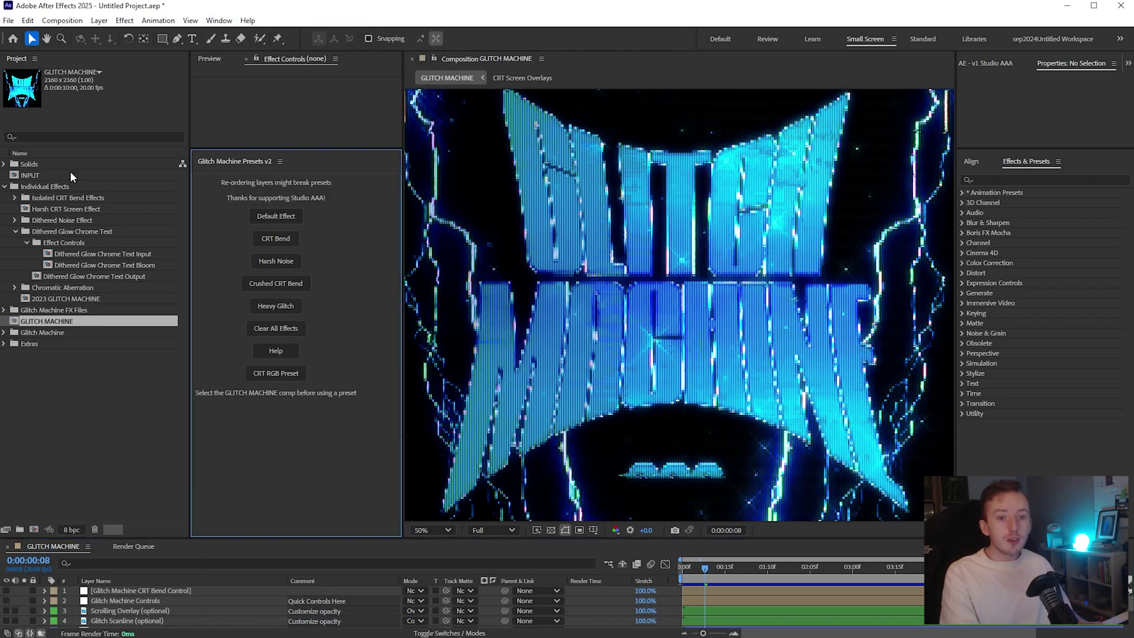
Open the INPUT composition, hide the example artwork layer and add the Unsplash rib-cage photo as the top layer
click(69, 405)
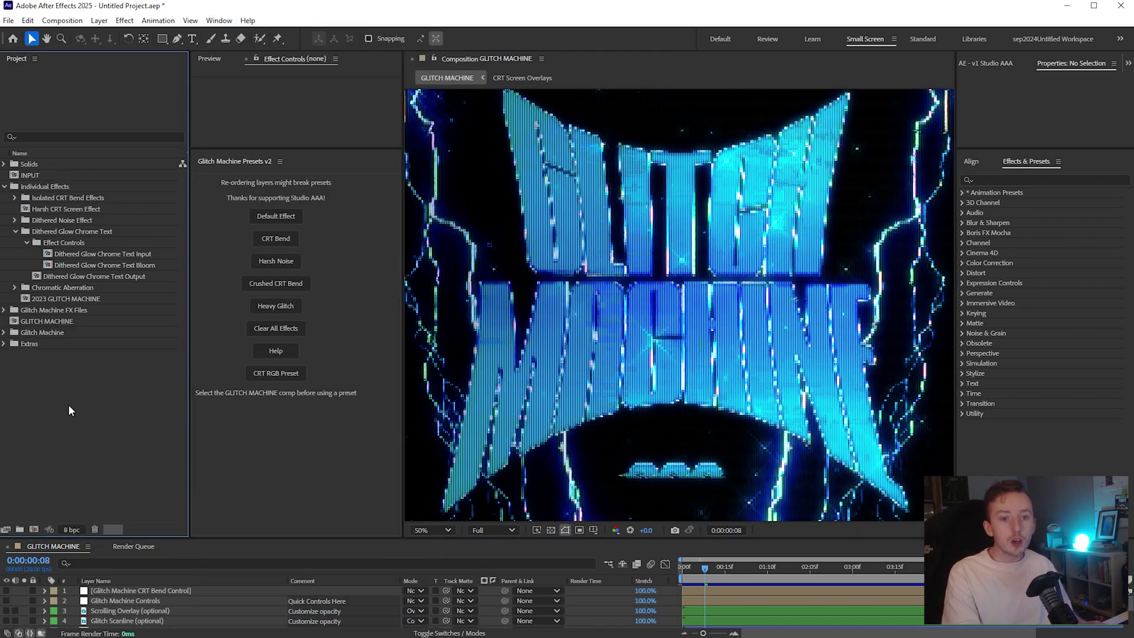
double_click(27, 176)
drag(287, 537, 334, 557)
click(12, 438)
drag(701, 475, 193, 556)
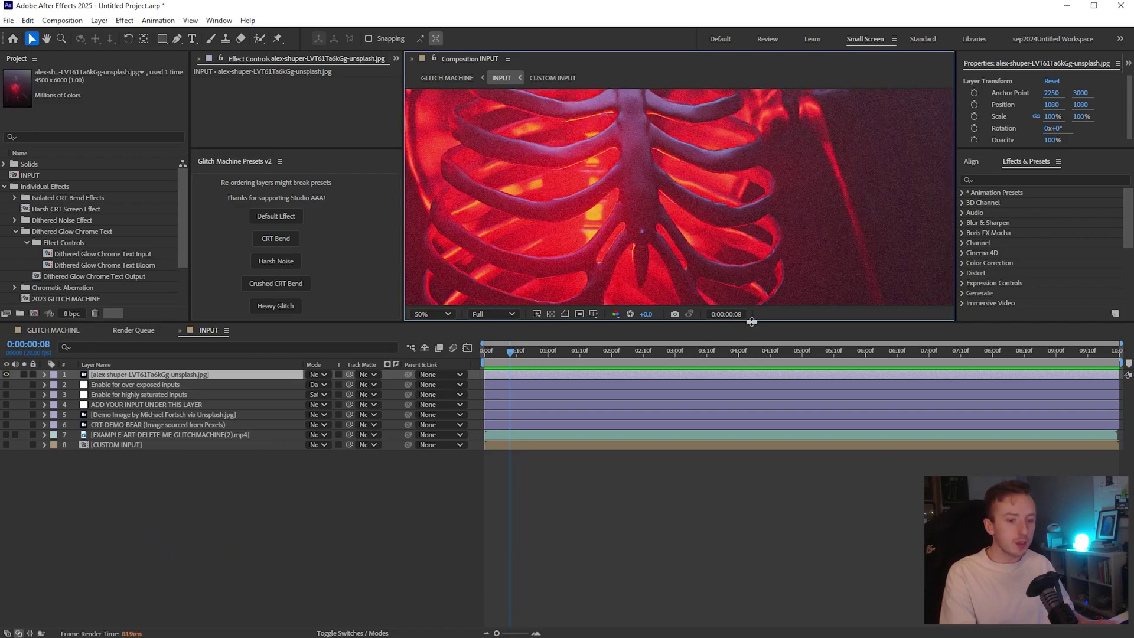
Scale the rib-cage photo in the INPUT composition to 122% and place it at position 1395, 883
drag(752, 322, 756, 625)
scroll(691, 508, down, 2)
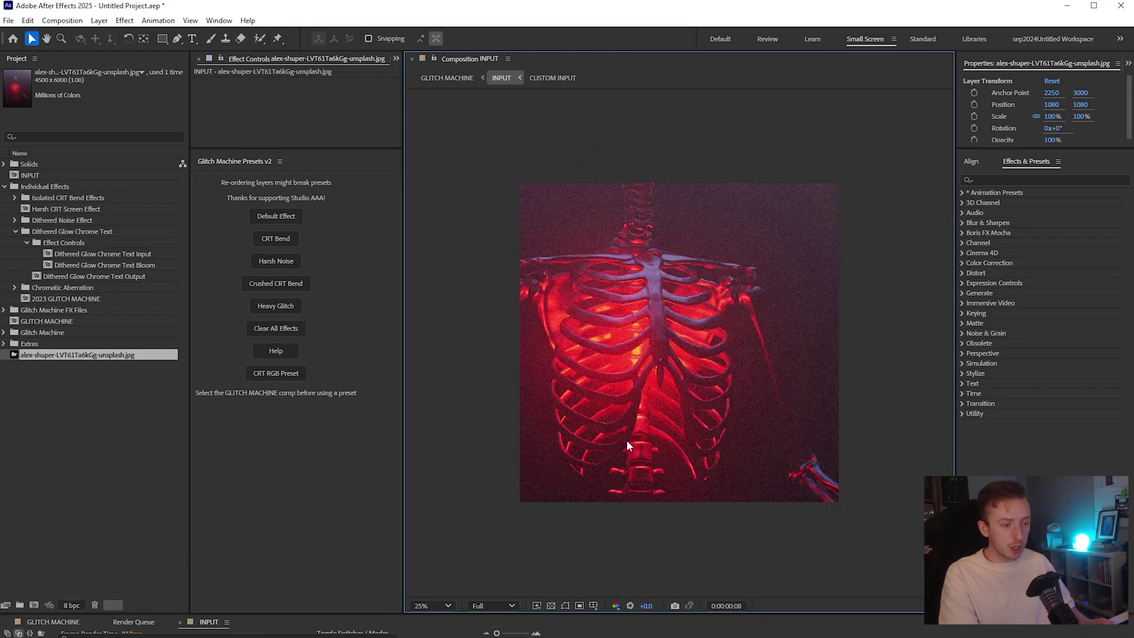
click(441, 604)
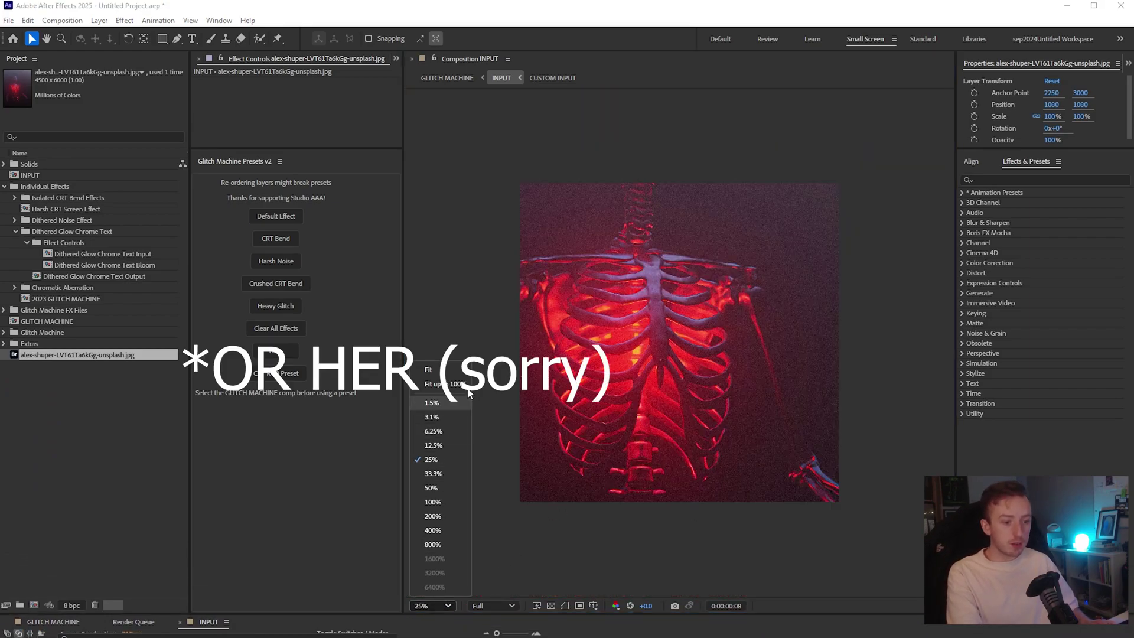
click(445, 384)
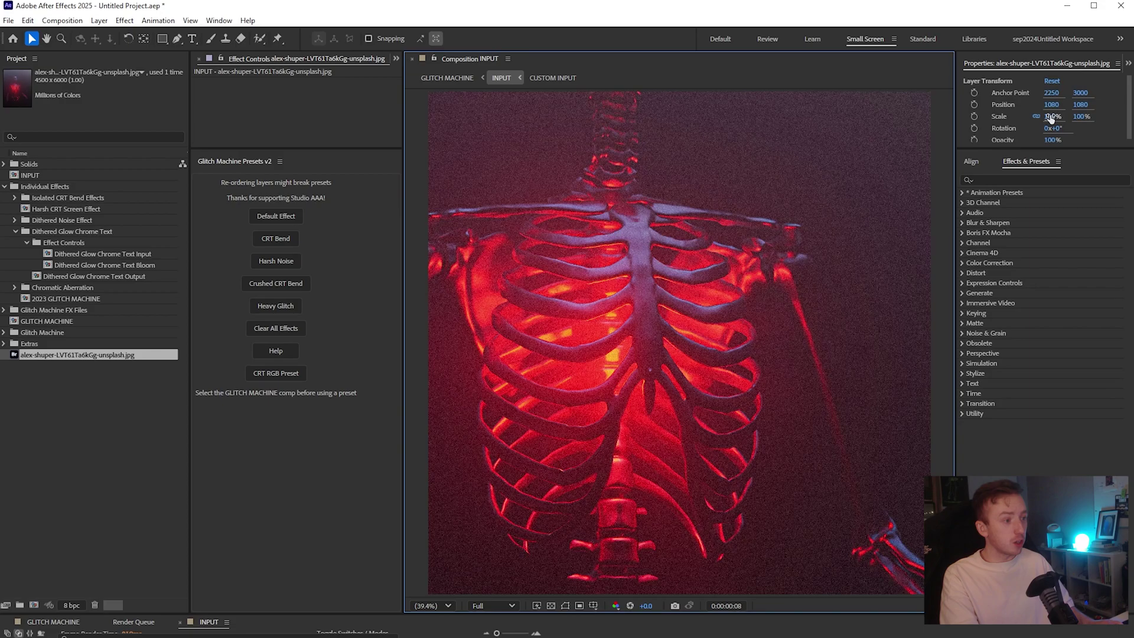
drag(1052, 105, 1122, 116)
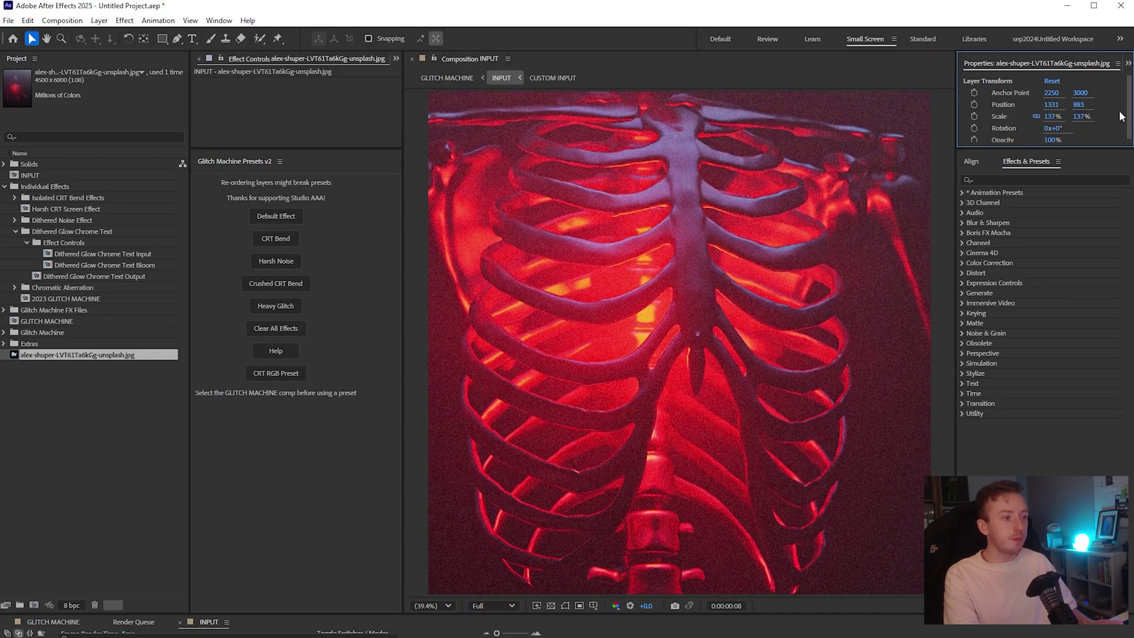
click(437, 606)
click(629, 333)
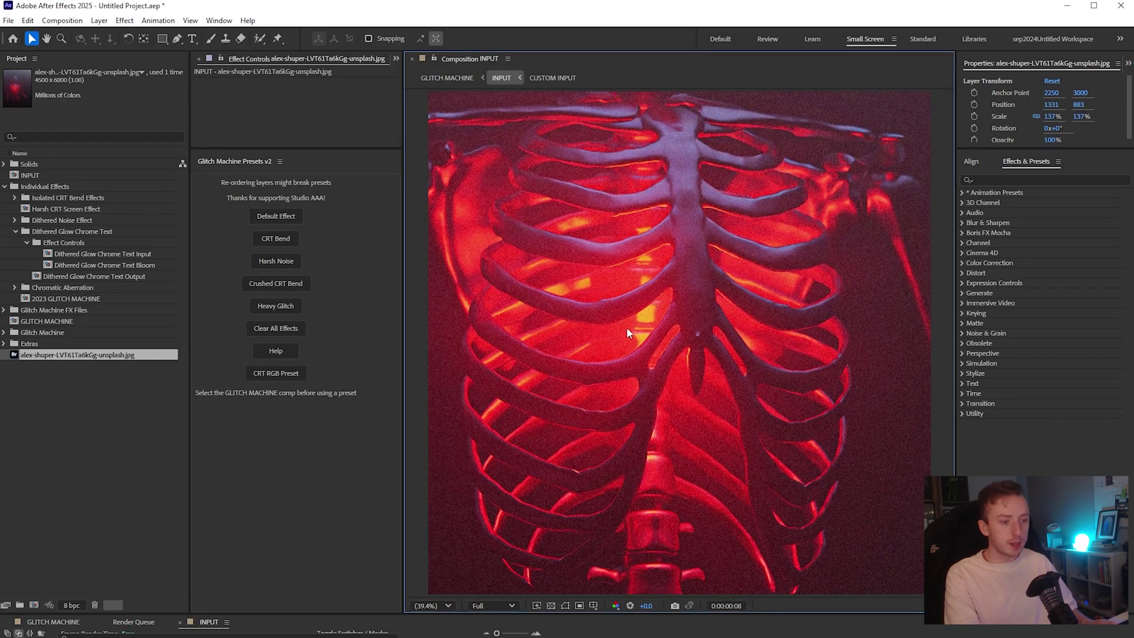
mouse_move(1049, 109)
mouse_down()
mouse_move(1074, 121)
mouse_move(1030, 104)
mouse_up()
Switch to the GLITCH MACHINE composition and enlarge its preview of the rib-cage photo
drag(53, 615, 53, 463)
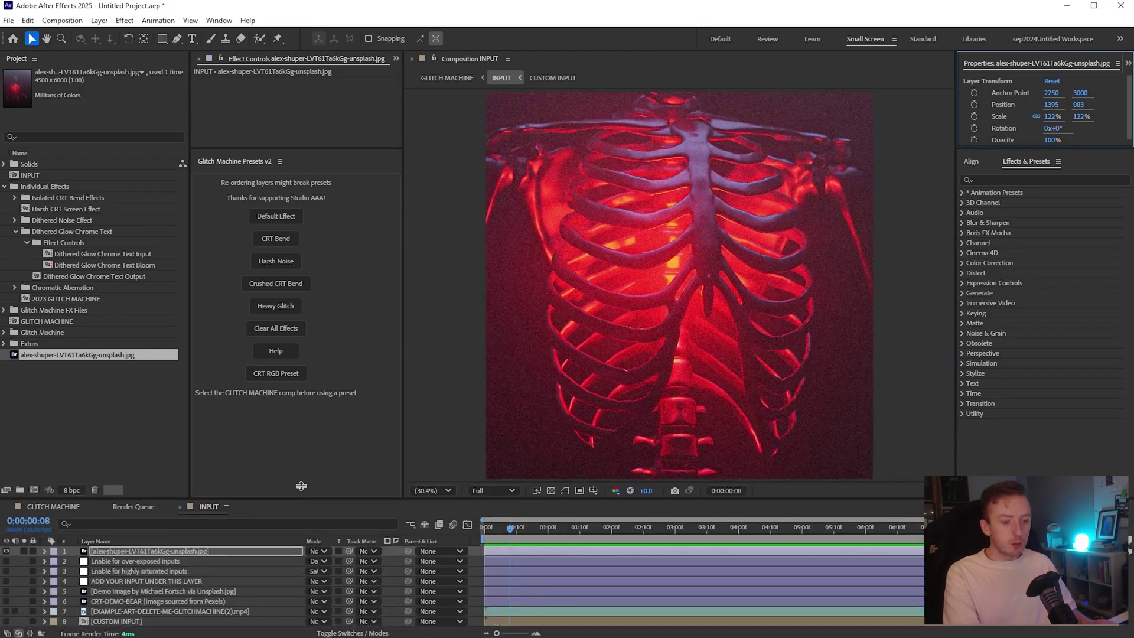
click(52, 470)
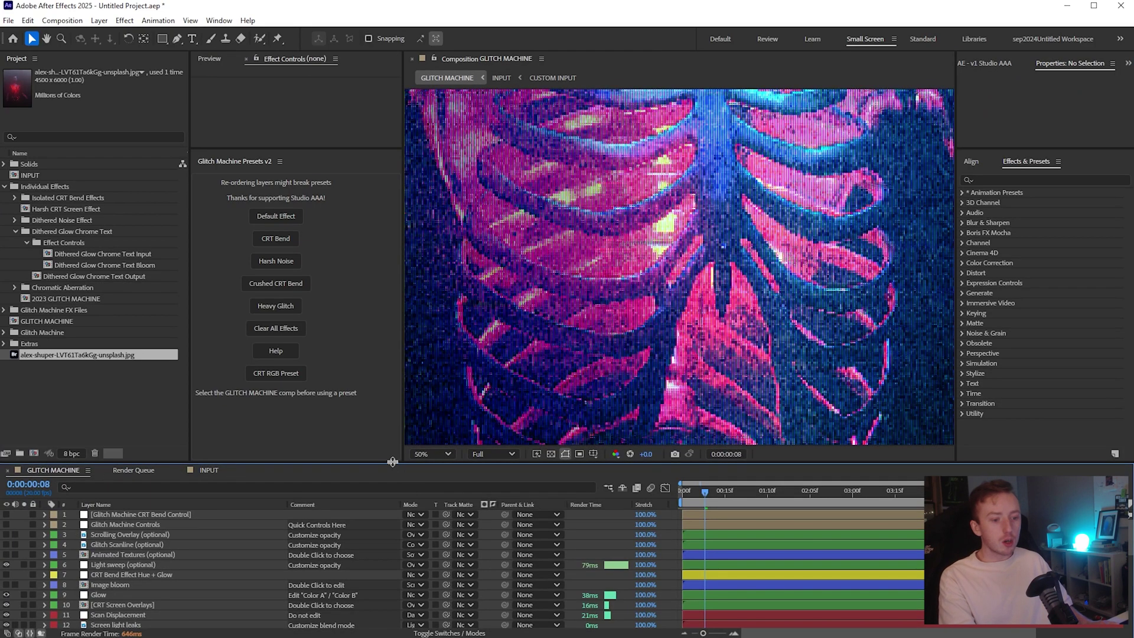
drag(392, 465, 413, 599)
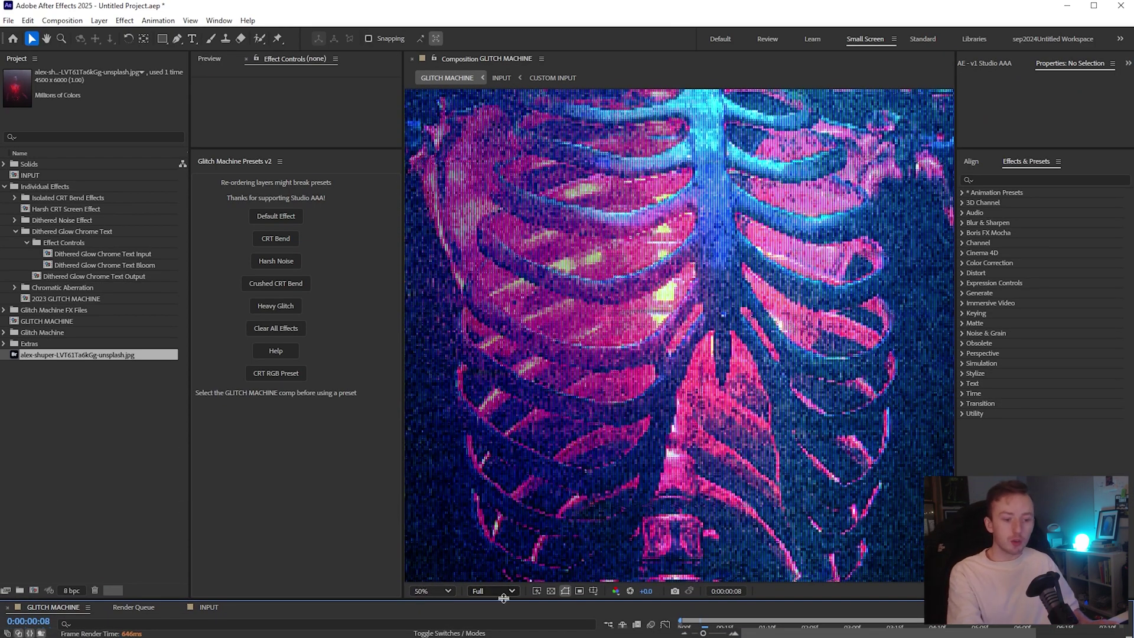
Clear all effects from the GLITCH MACHINE composition using the presets script
click(102, 421)
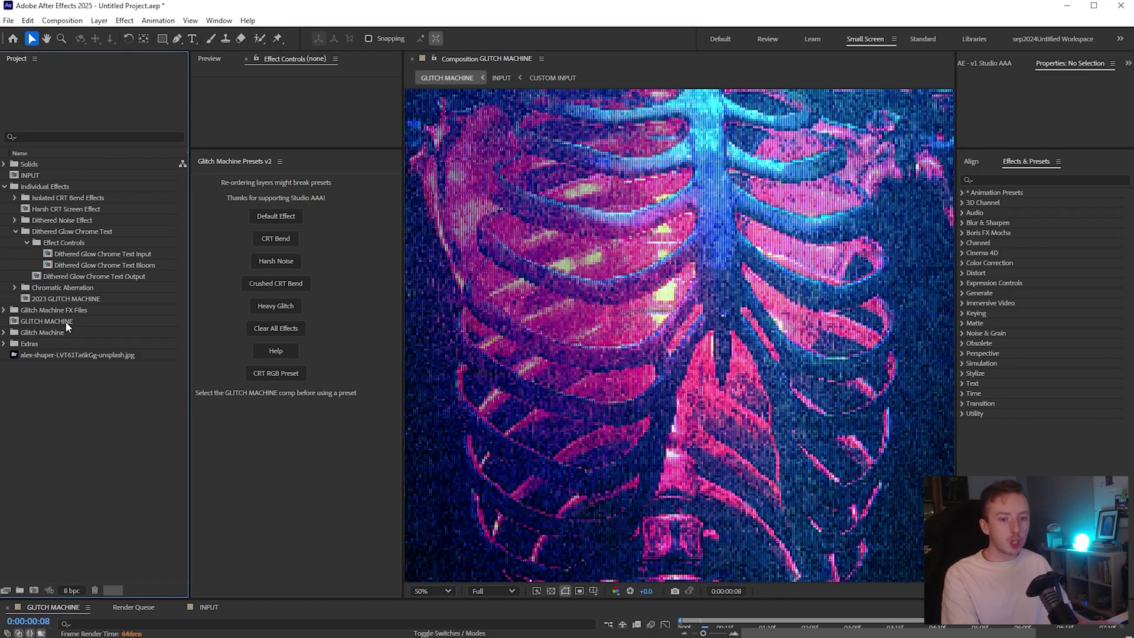
click(39, 322)
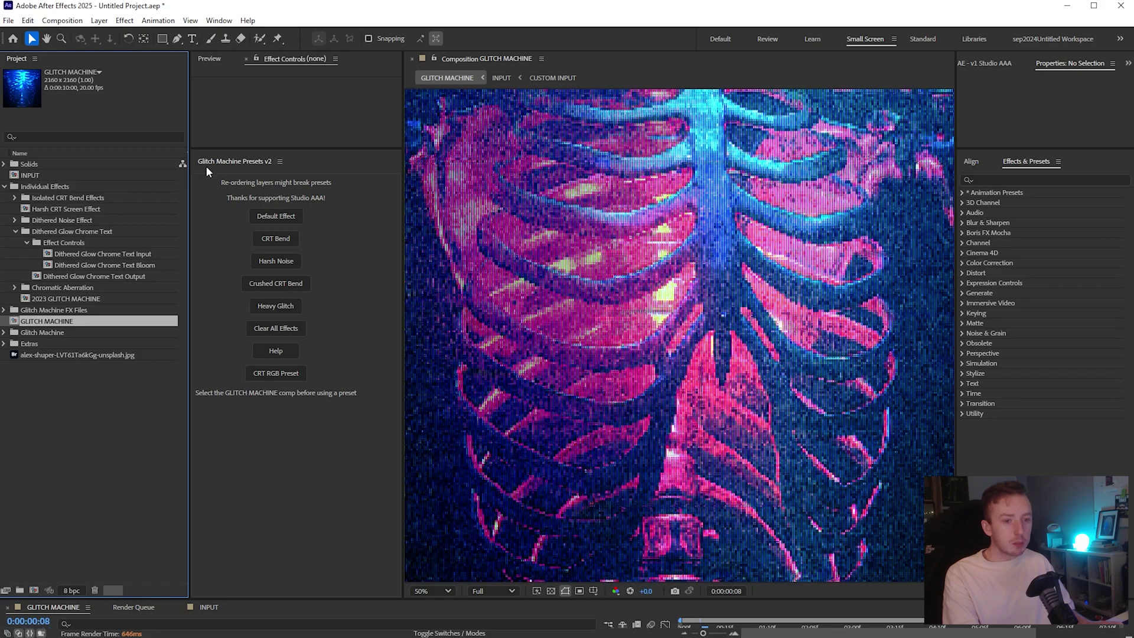
click(279, 328)
Add a second Glow effect to the Glow layer of the GLITCH MACHINE composition
drag(792, 599, 786, 208)
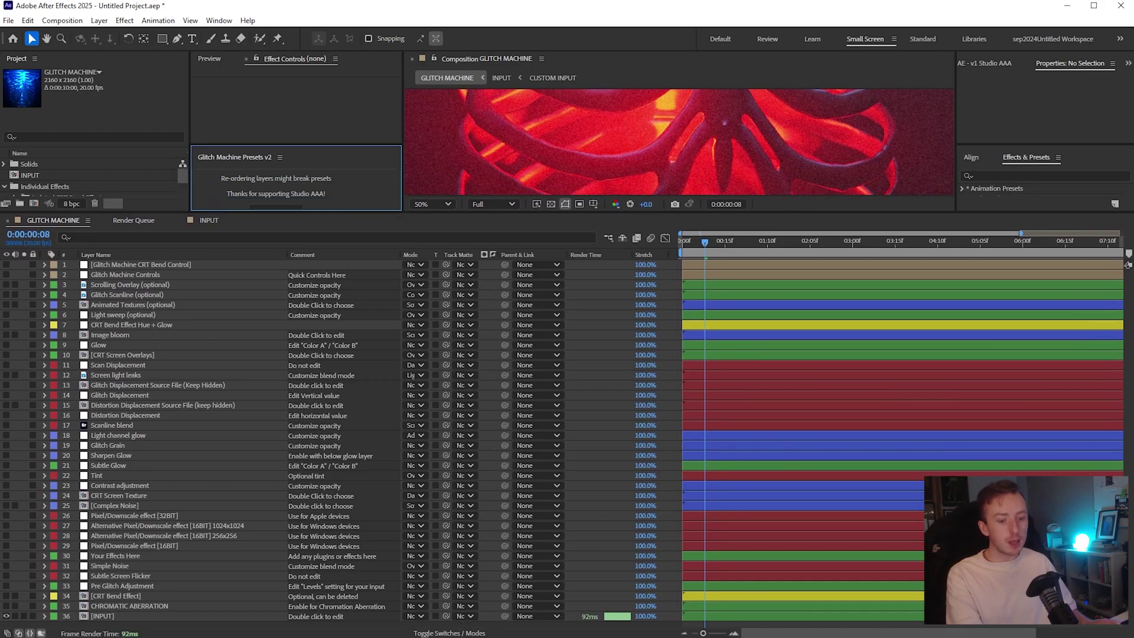
click(101, 347)
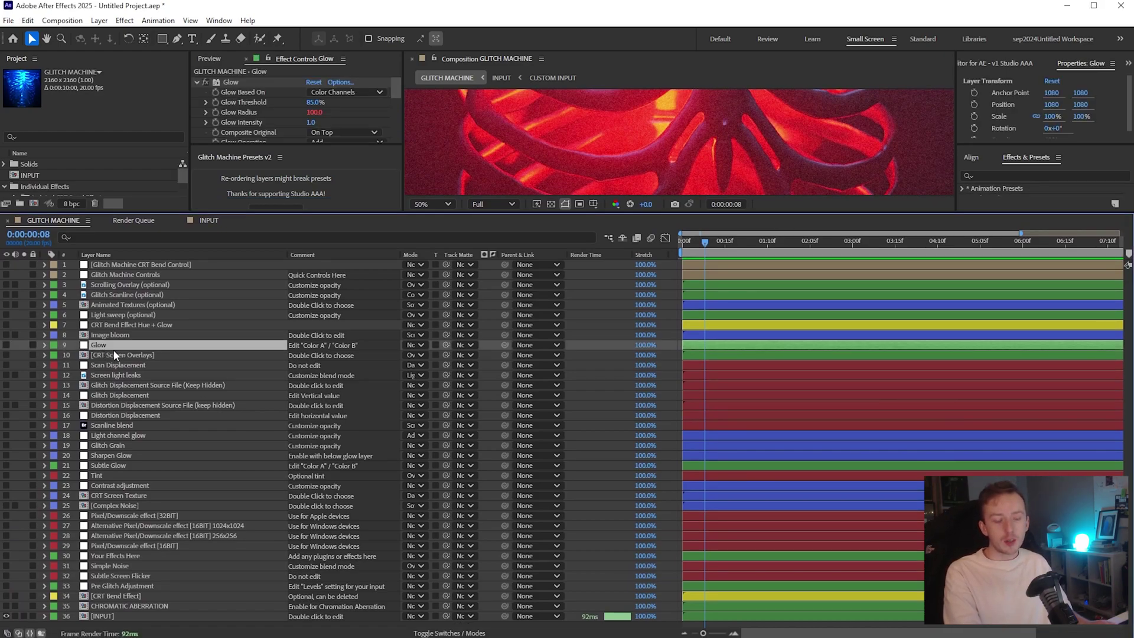
drag(352, 213, 350, 469)
drag(349, 146, 357, 383)
click(196, 82)
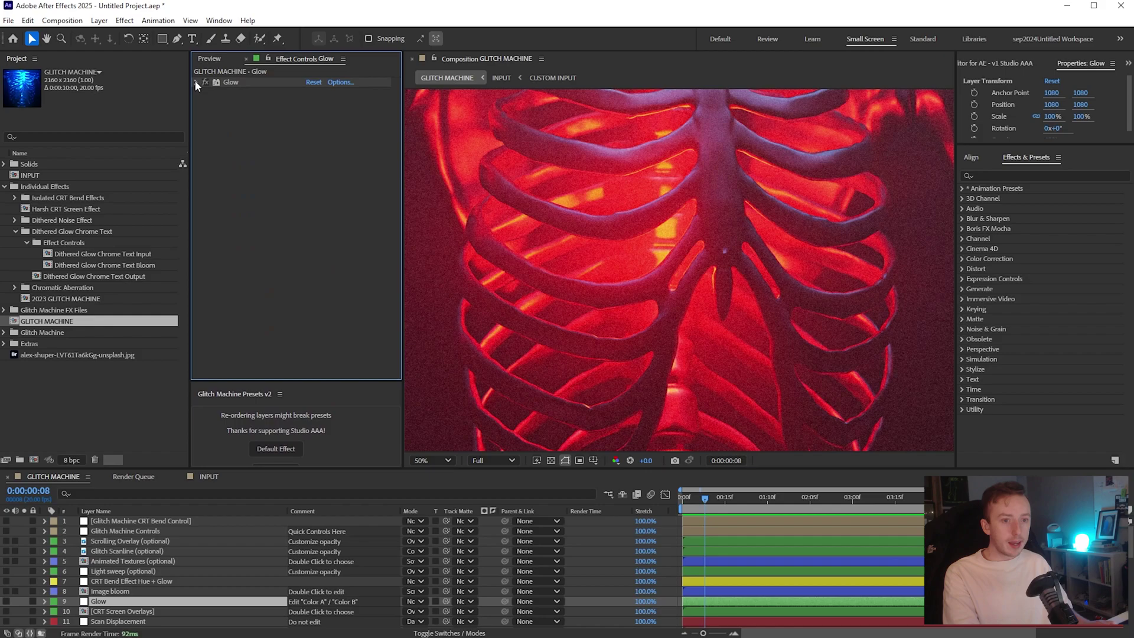
click(1009, 176)
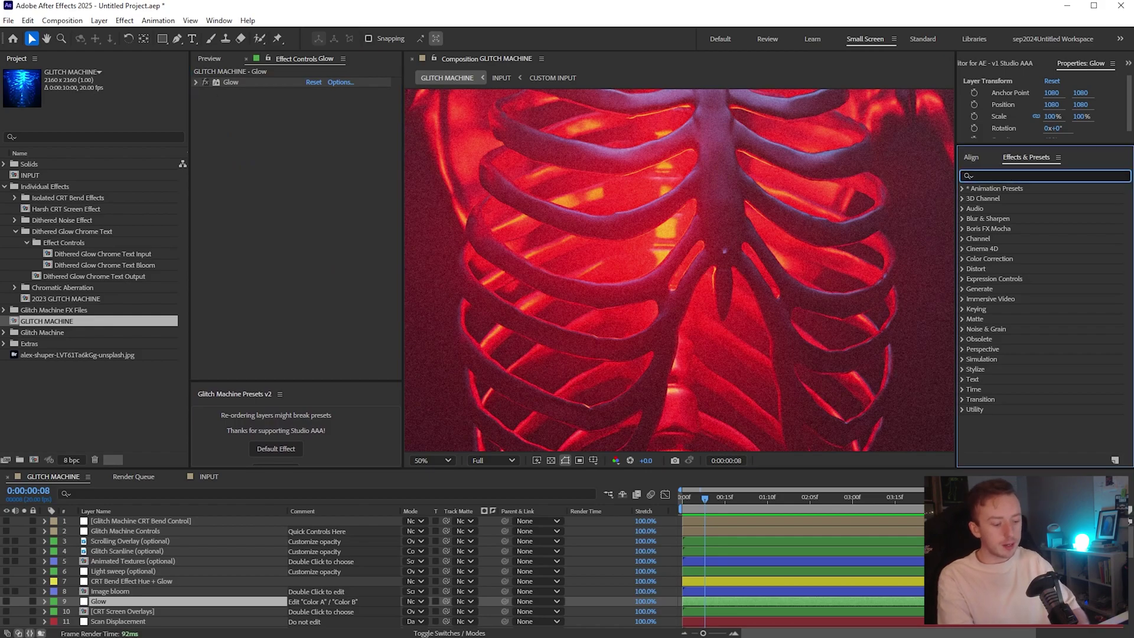
text(glow)
drag(1006, 249, 301, 282)
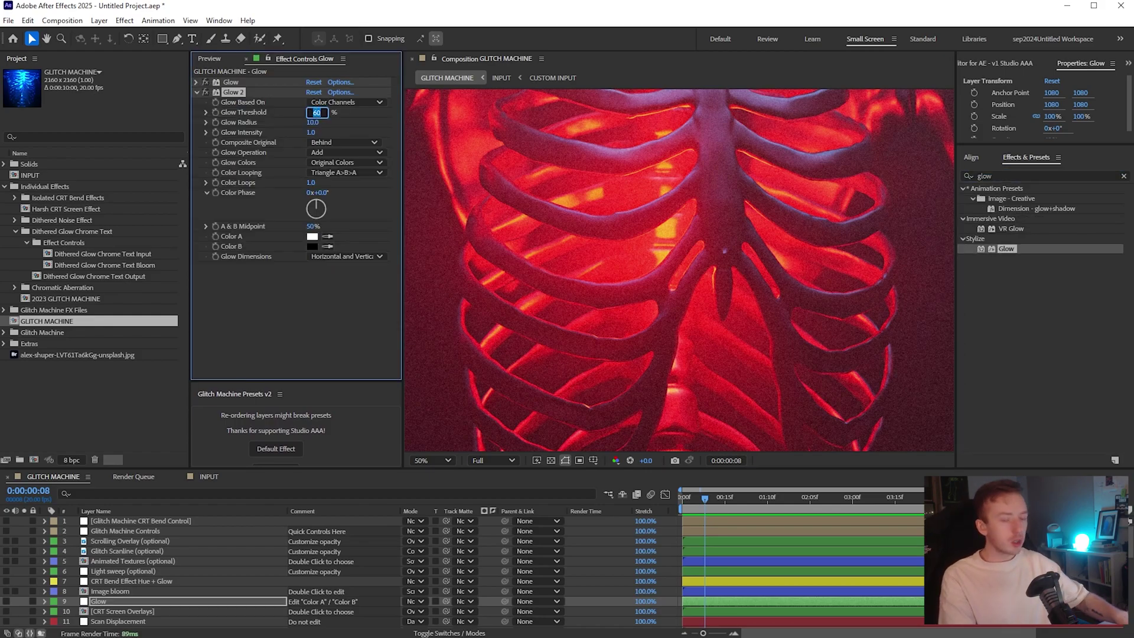
Set the second Glow effect's threshold to 90%, intensity to 4 and radius to 100
text(90)
key(Tab)
key(Tab)
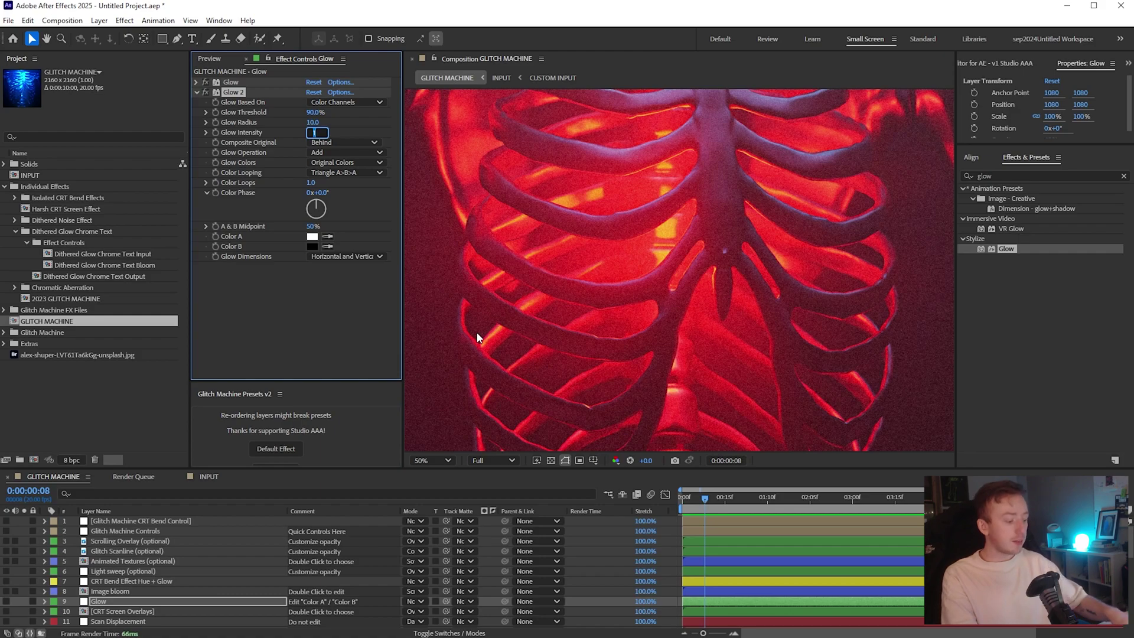
text(4)
key(Return)
click(314, 123)
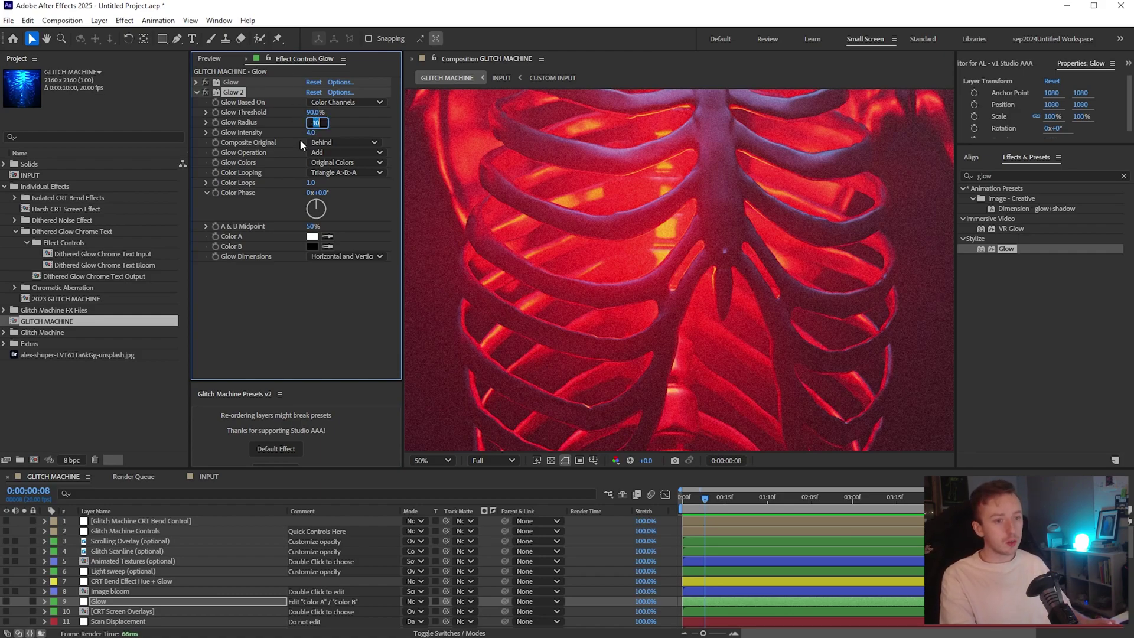
text(100)
key(Return)
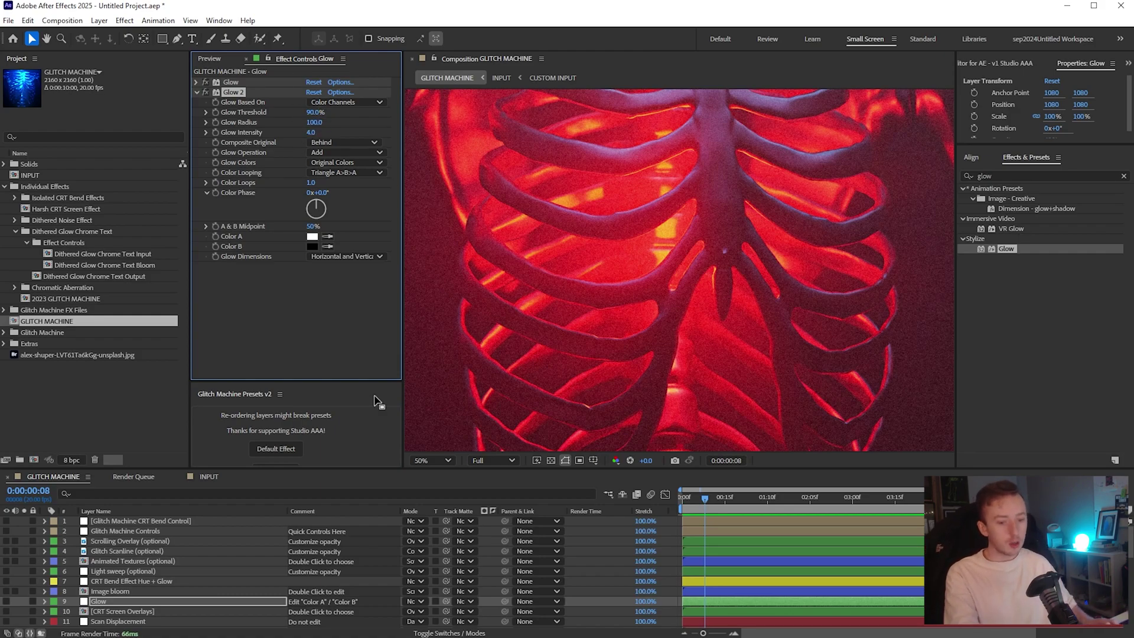
Add a Gaussian Blur effect to the Glow layer below the second Glow and set its blurriness to 40
click(1033, 175)
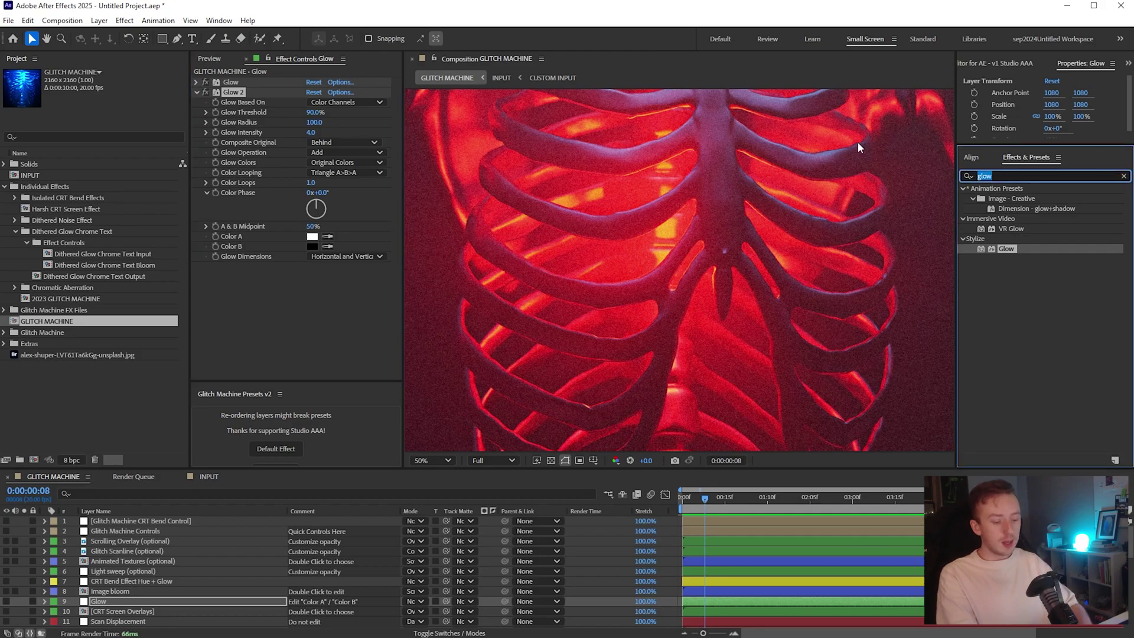
text(gaussia)
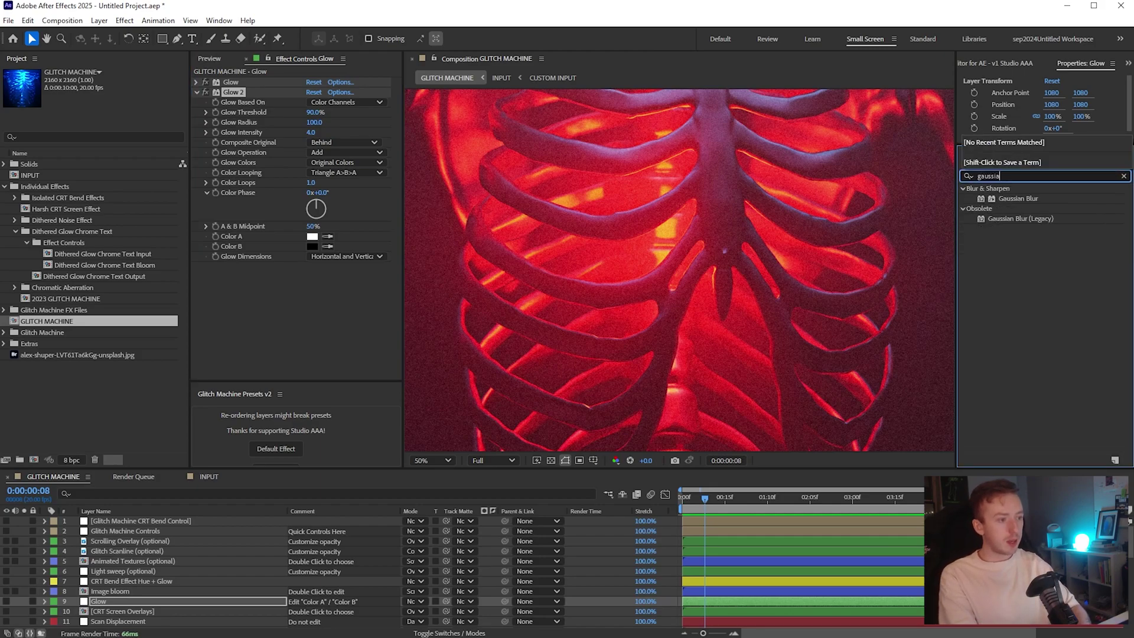
text(n)
drag(1018, 198, 296, 292)
drag(358, 276, 402, 277)
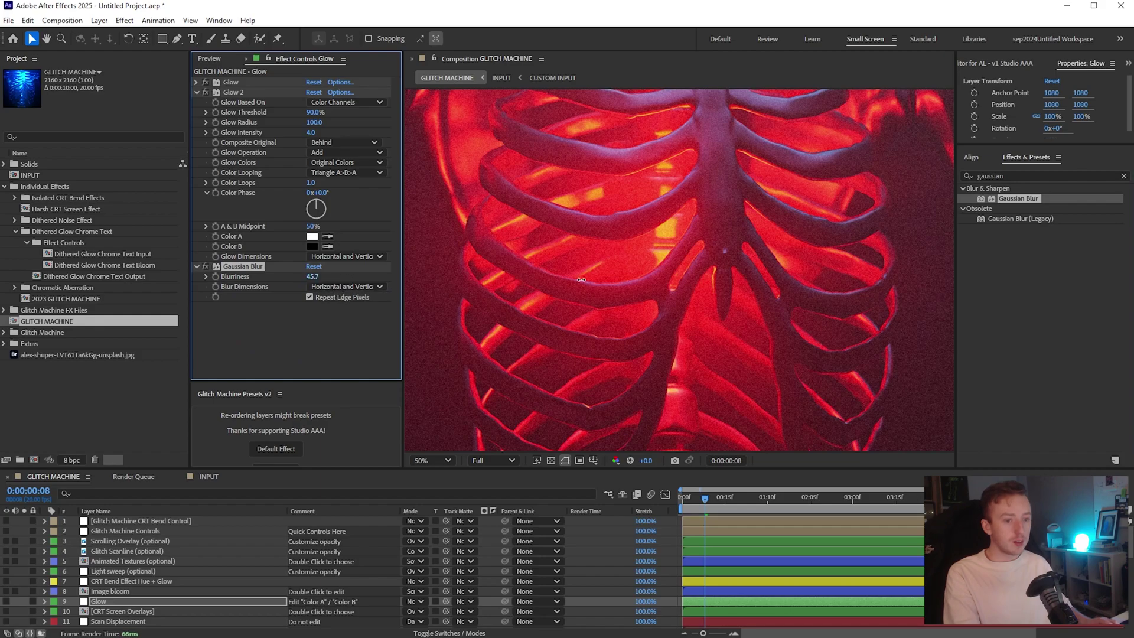
click(317, 276)
text(40)
key(Return)
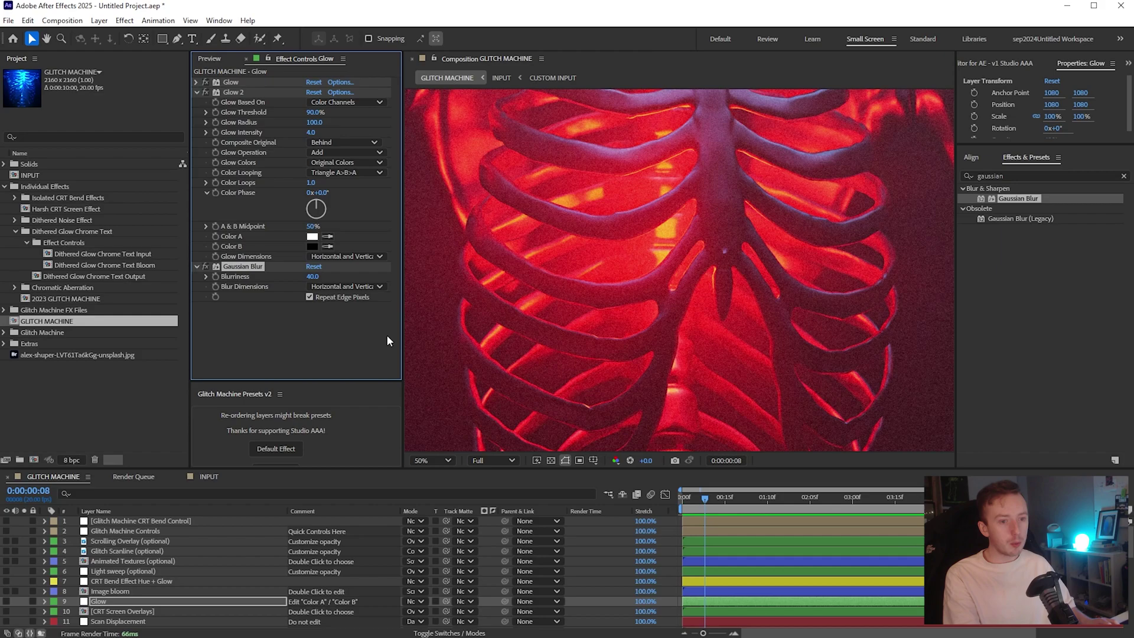
Set the blending mode of the Glow layer to Screen
click(34, 602)
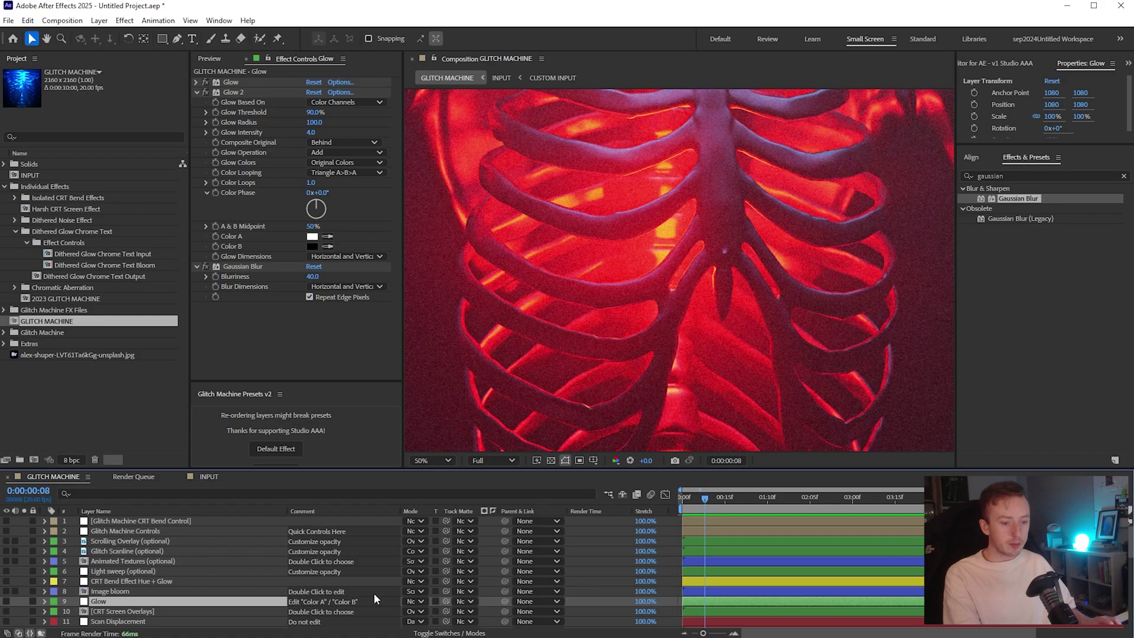
click(417, 598)
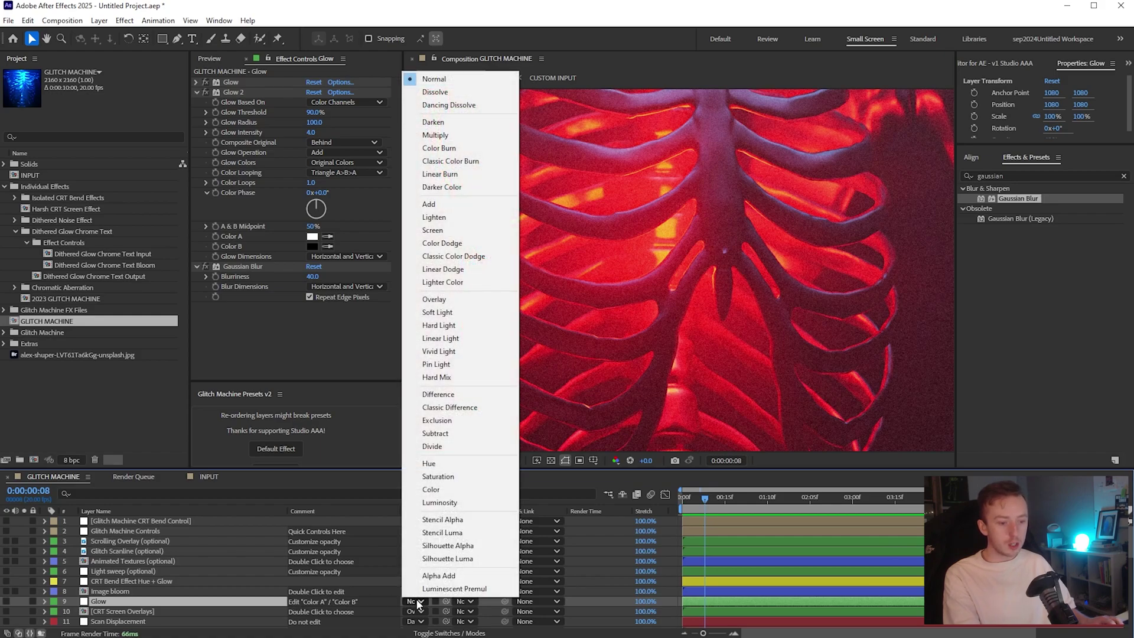
click(455, 231)
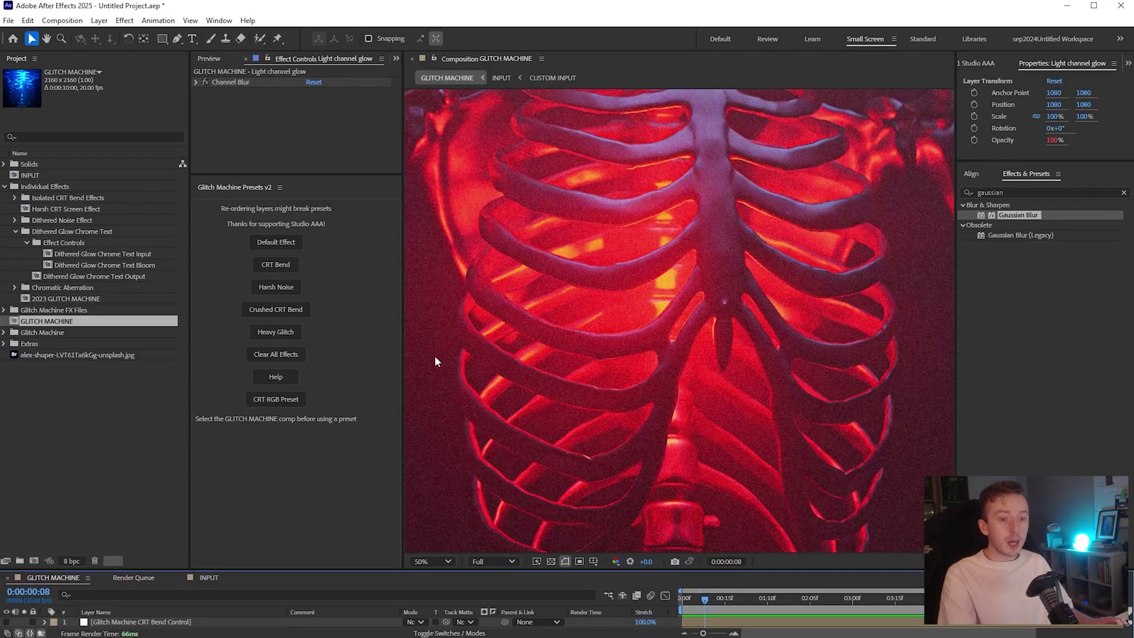
Apply the CRT RGB Preset to the GLITCH MACHINE composition and accept overwriting its earlier changes
click(30, 325)
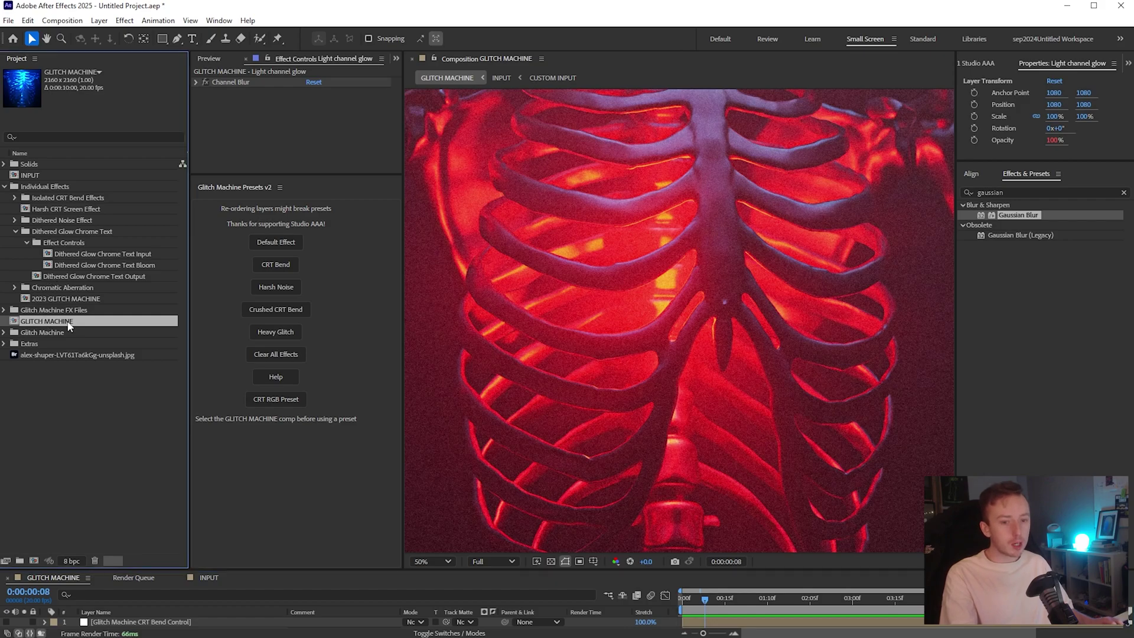
click(270, 402)
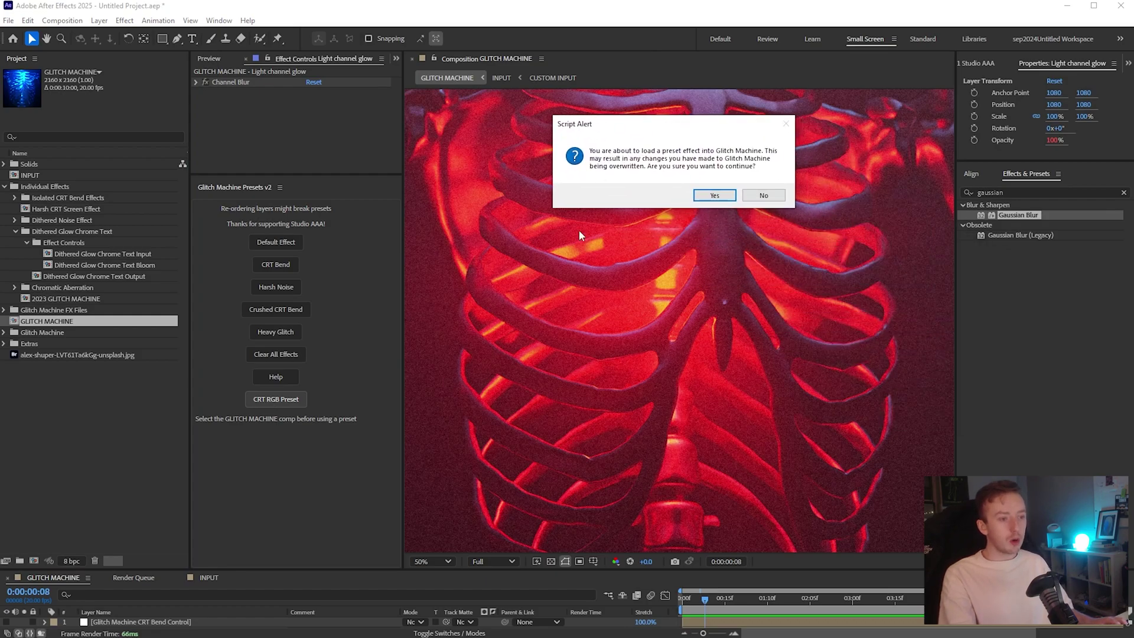
click(715, 195)
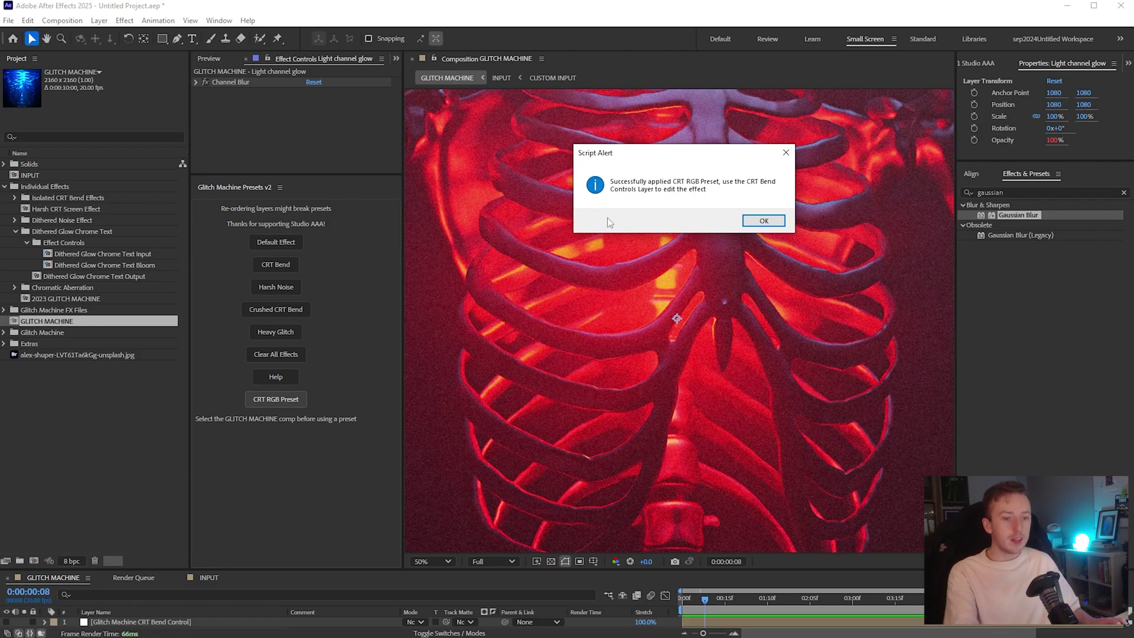
click(769, 223)
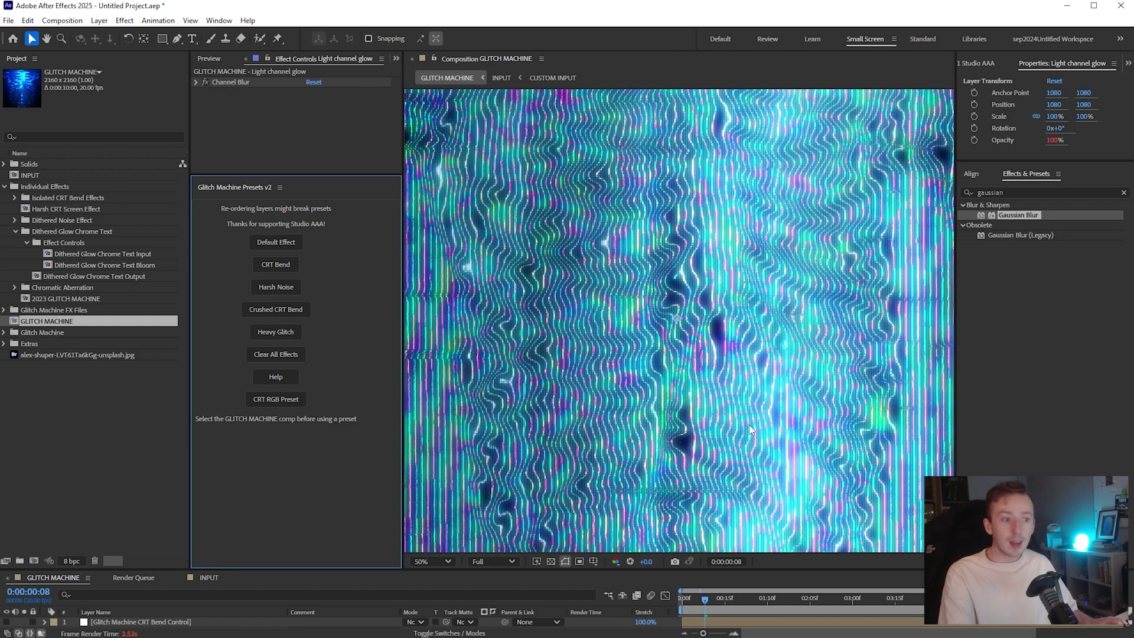
Select the Glitch Machine CRT Bend Control layer and set its CRT Bend Angle to 90°
drag(821, 571, 823, 441)
click(101, 505)
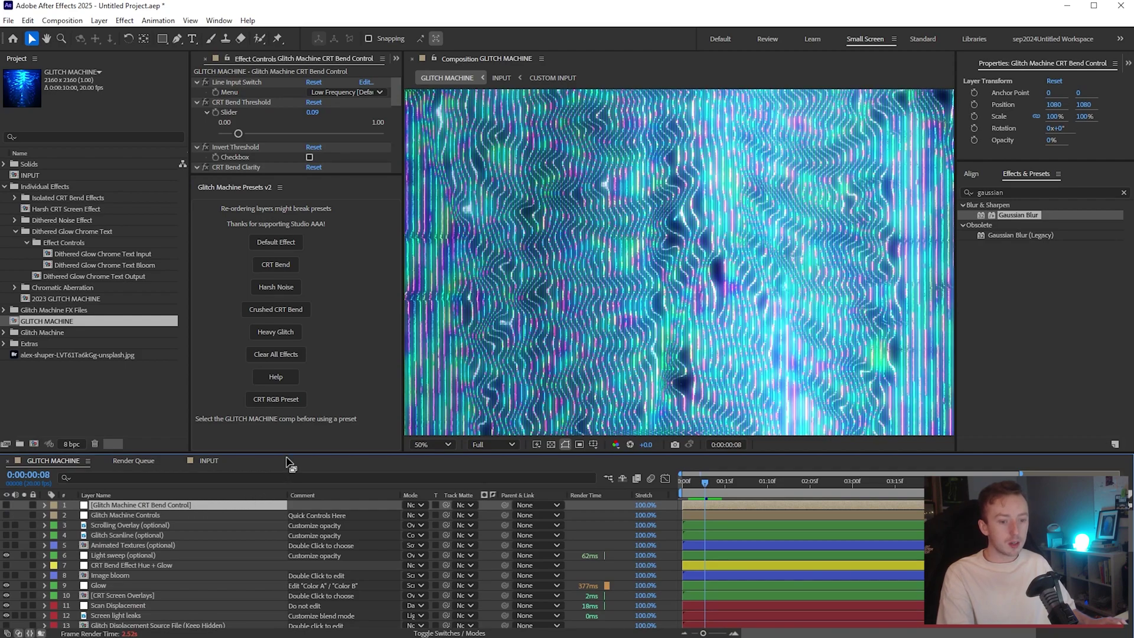
drag(289, 454, 290, 560)
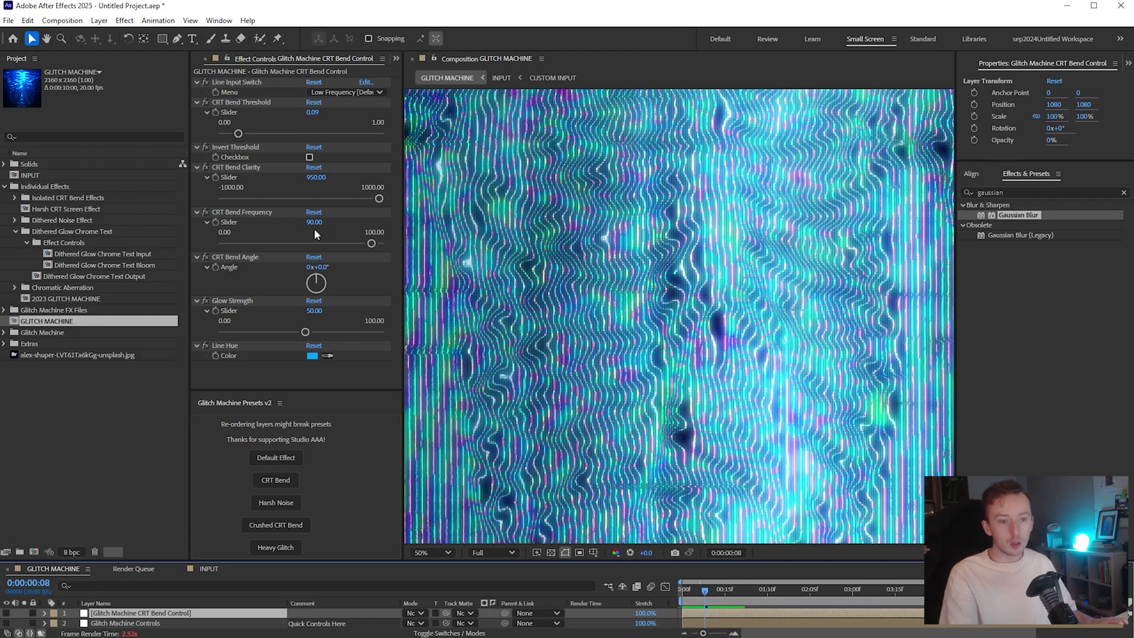
click(325, 268)
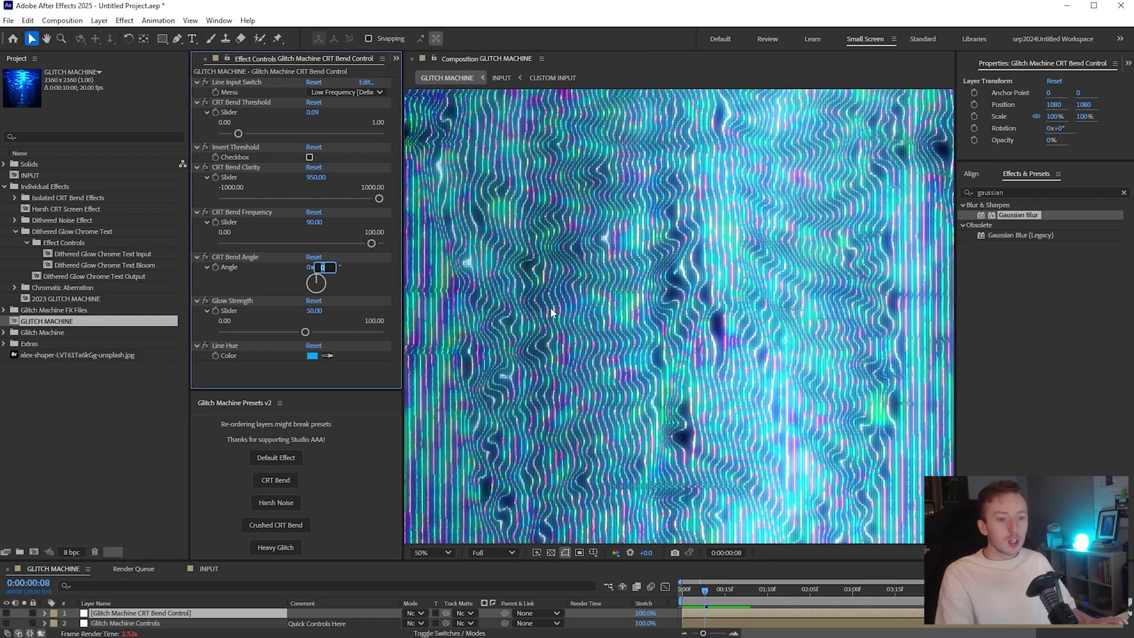
text(90)
key(Return)
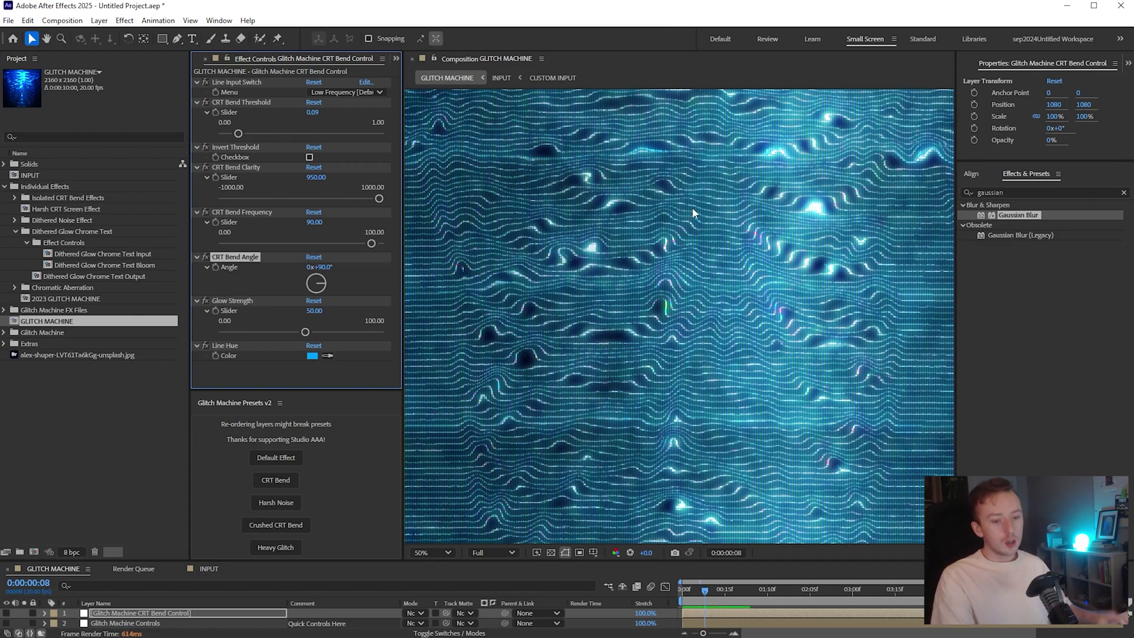
Examine the rib-cage photo's detail and noise up close in the INPUT composition, finishing with the whole frame in view
click(201, 571)
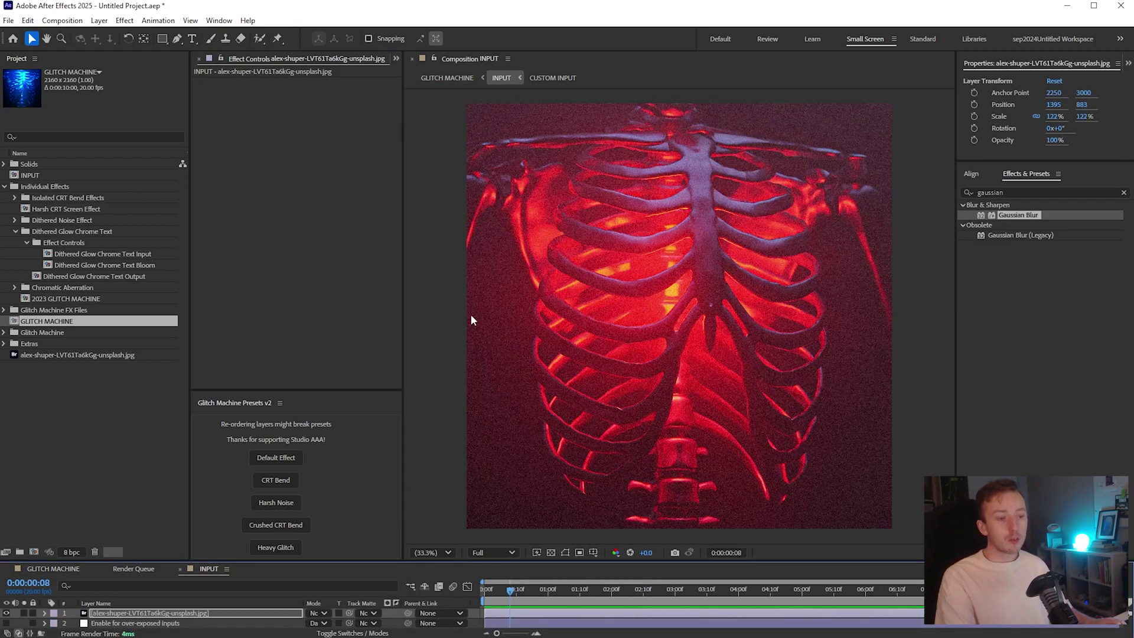
scroll(518, 282, up, 8)
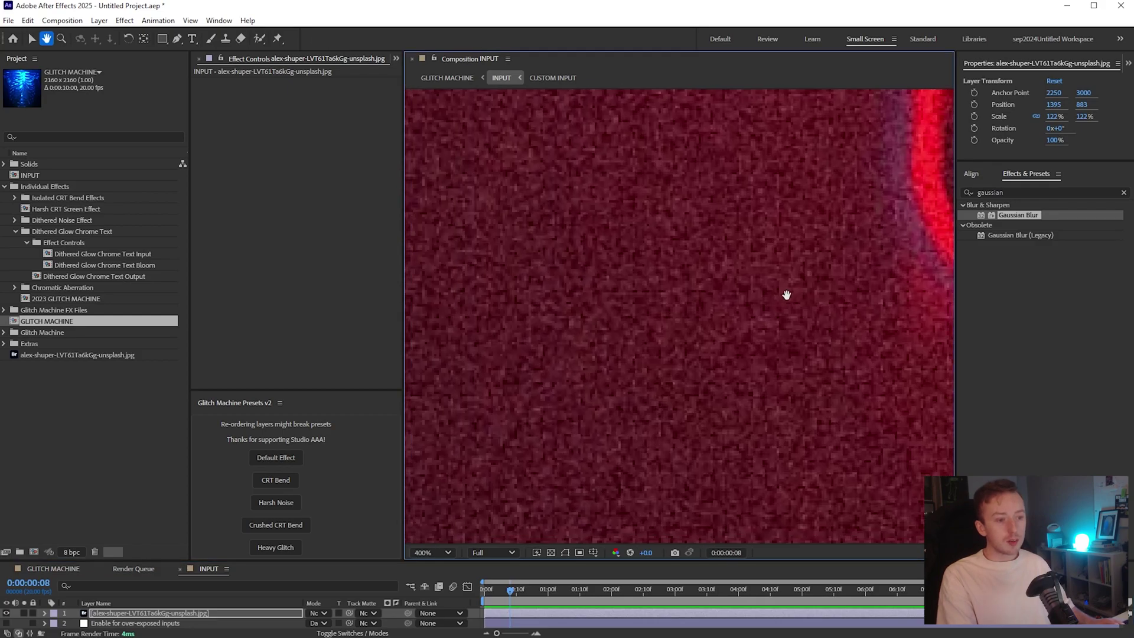
scroll(635, 261, down, 4)
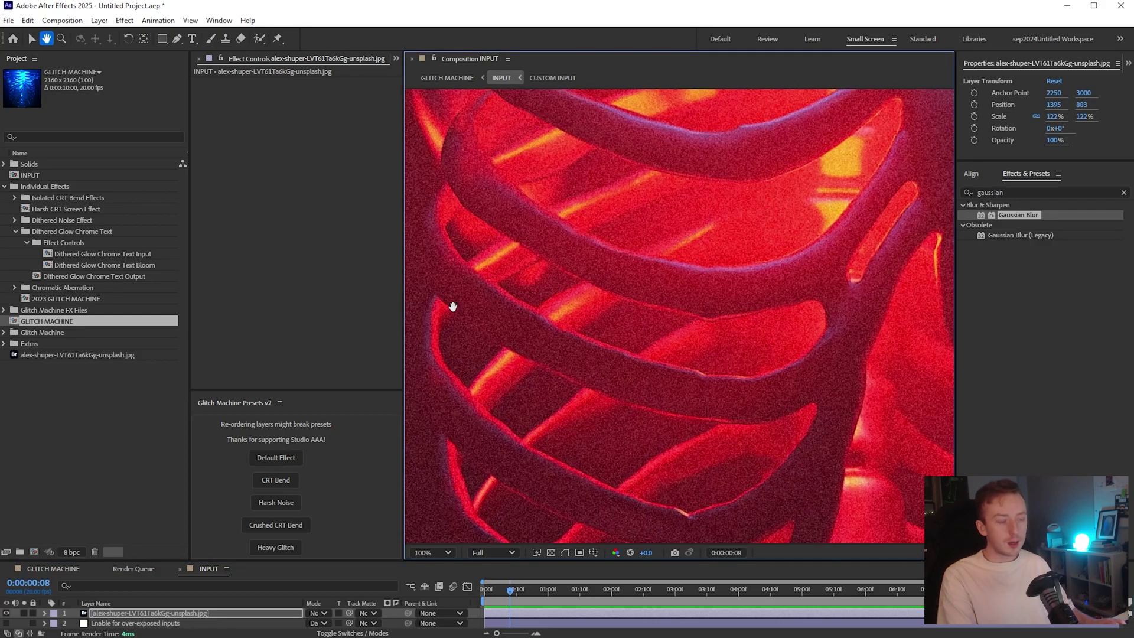
scroll(597, 280, down, 3)
scroll(692, 262, up, 1)
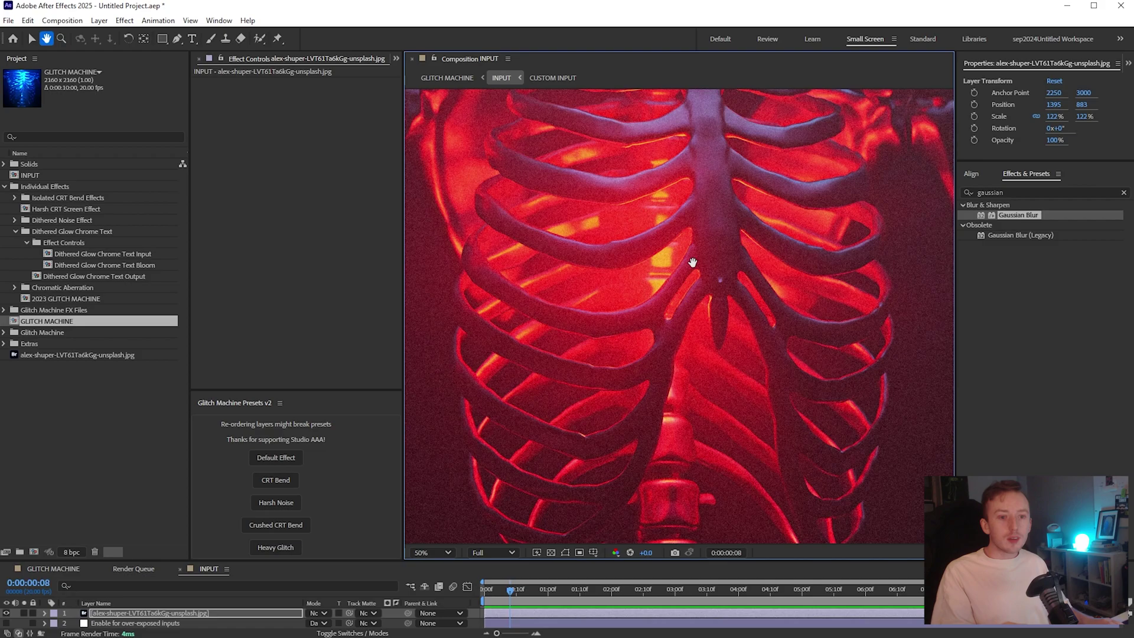
click(31, 38)
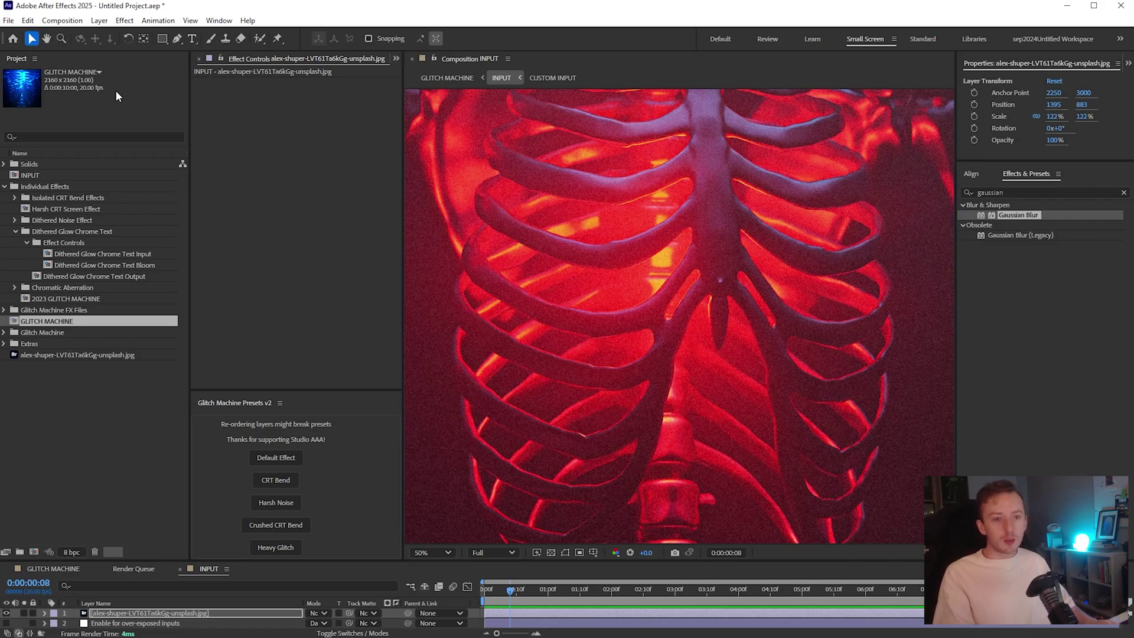
click(445, 553)
click(450, 331)
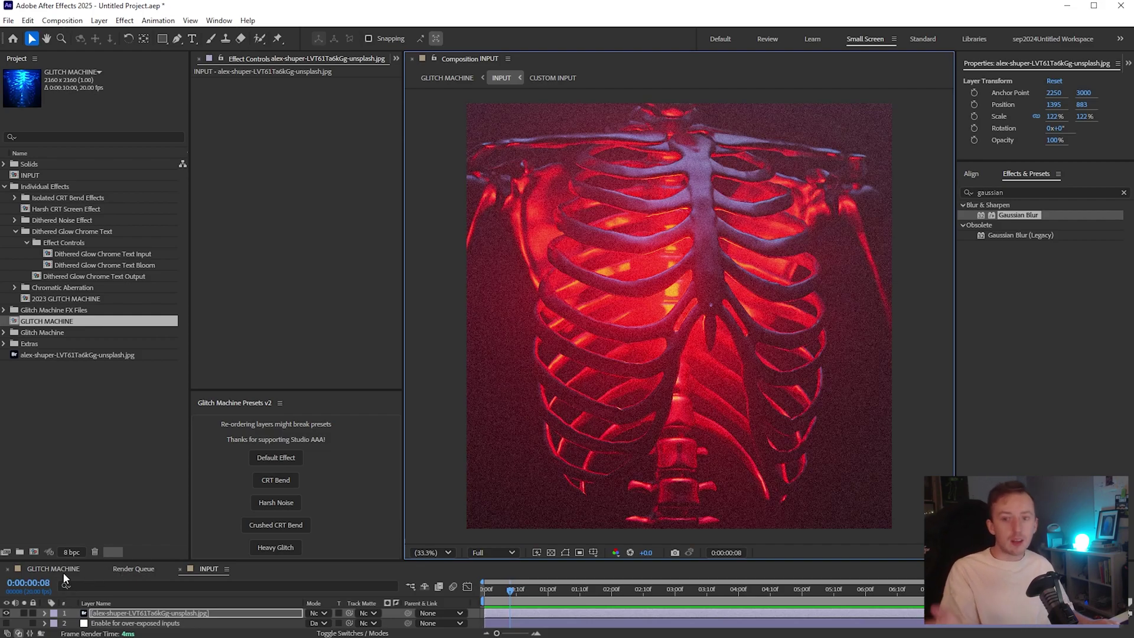
Return to the GLITCH MACHINE composition and raise the CRT Bend Threshold to about 0.52
click(63, 571)
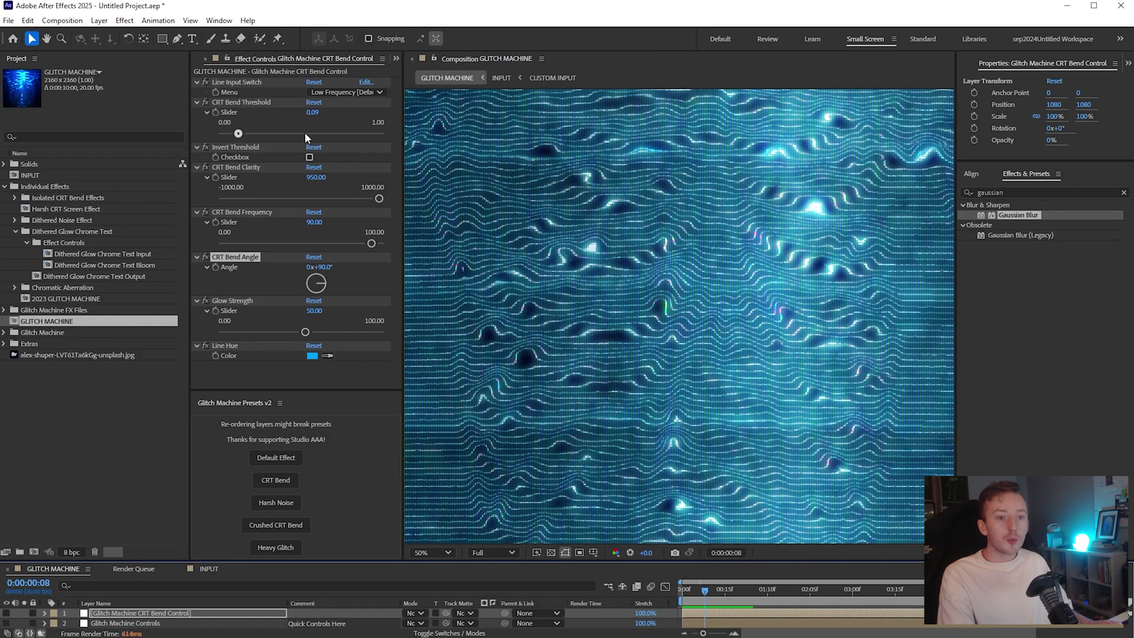
click(306, 134)
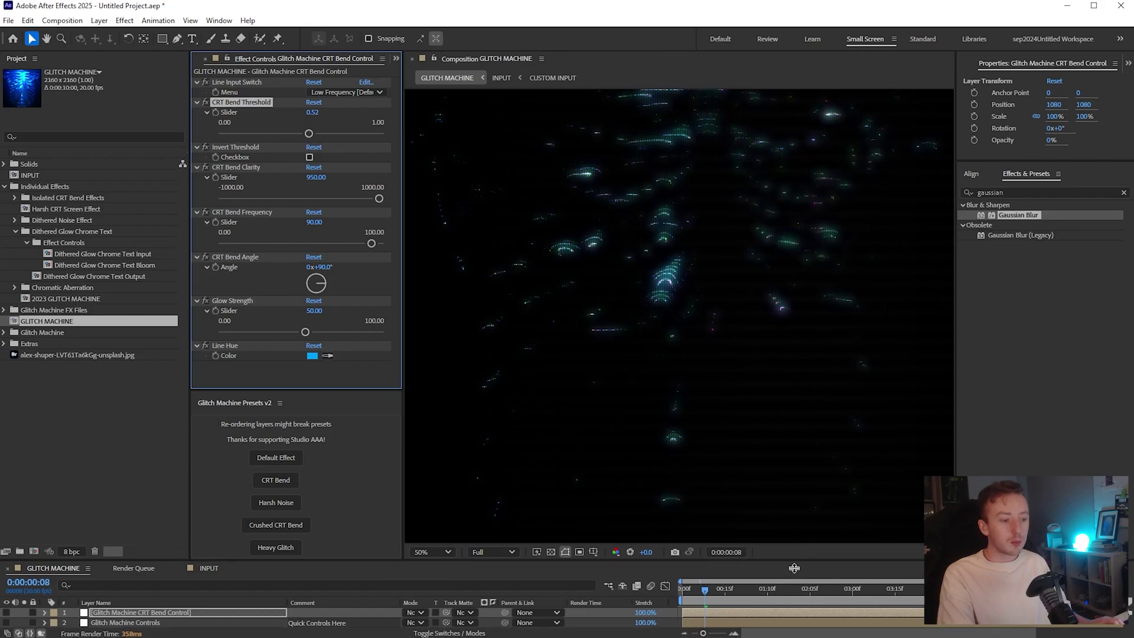
drag(794, 568, 794, 603)
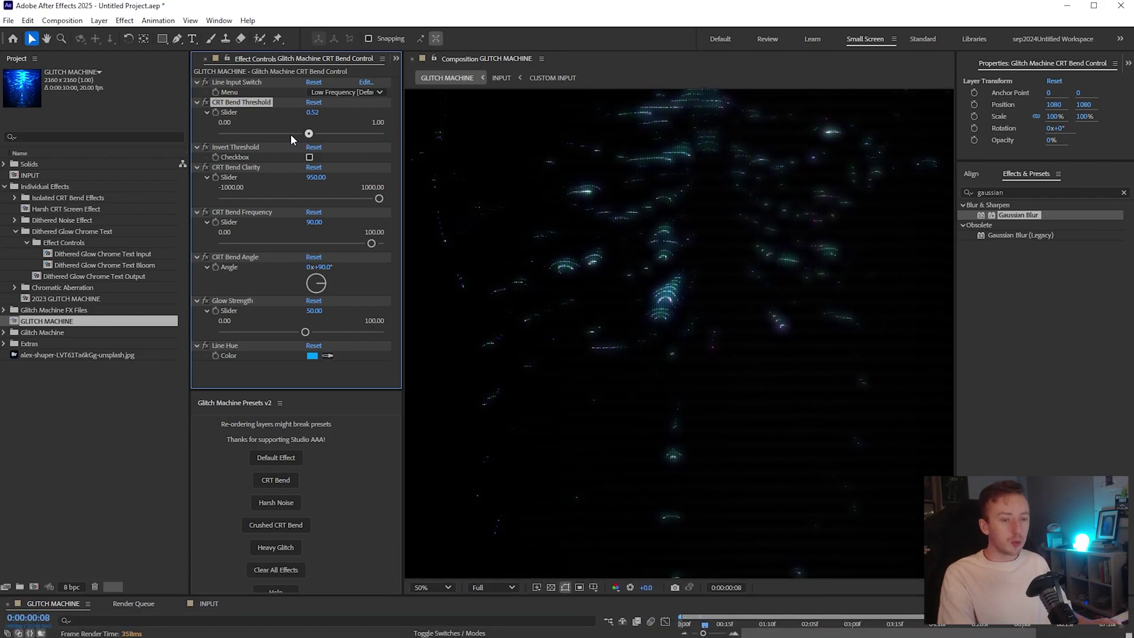
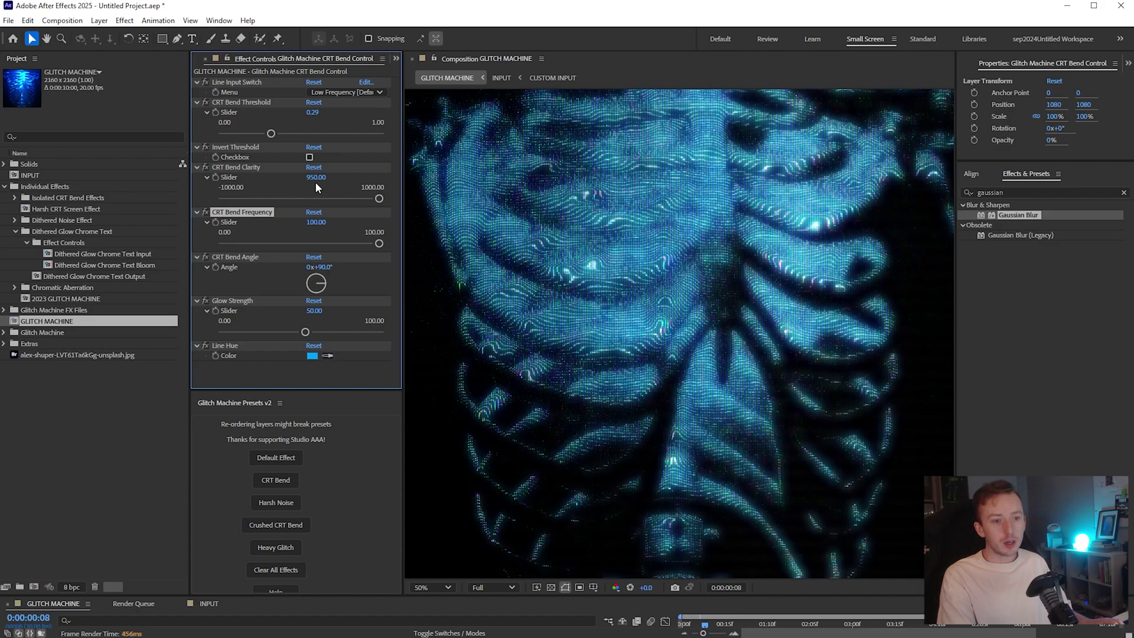
Try the CRT Bend Clarity at 0 and raise it to about 778.57
click(235, 168)
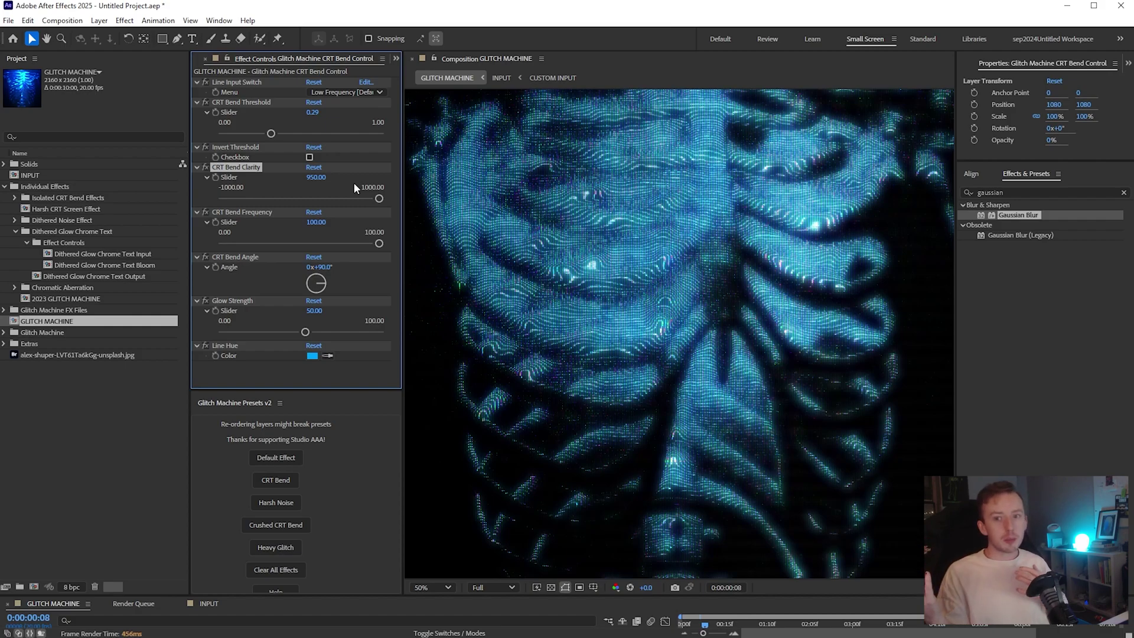
click(320, 178)
text(0)
key(Return)
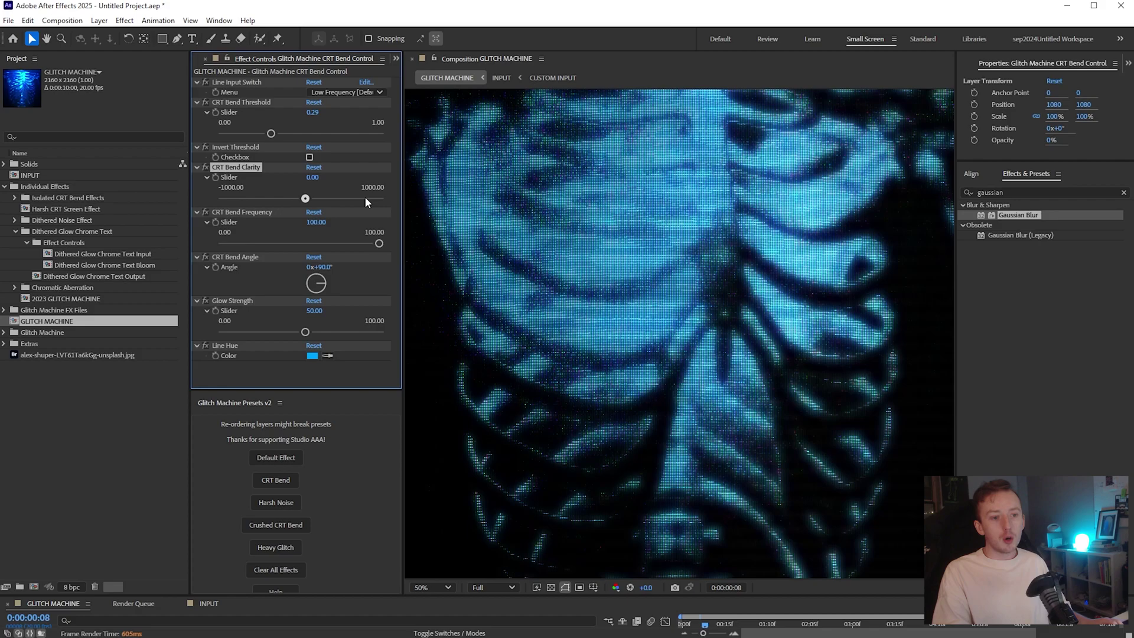
mouse_move(366, 200)
mouse_down()
mouse_move(379, 201)
mouse_move(370, 200)
mouse_up()
Set the CRT Bend Frequency to about 96.43 and the CRT Bend Angle to about -7°, checking the lines up close
drag(379, 243, 374, 243)
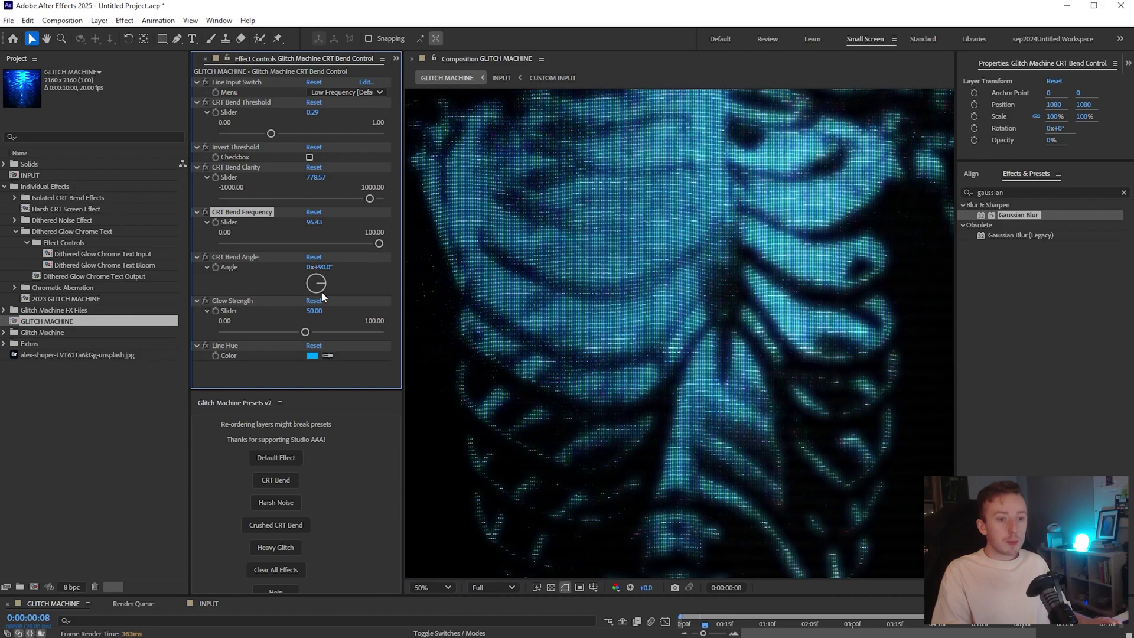
drag(319, 288, 316, 289)
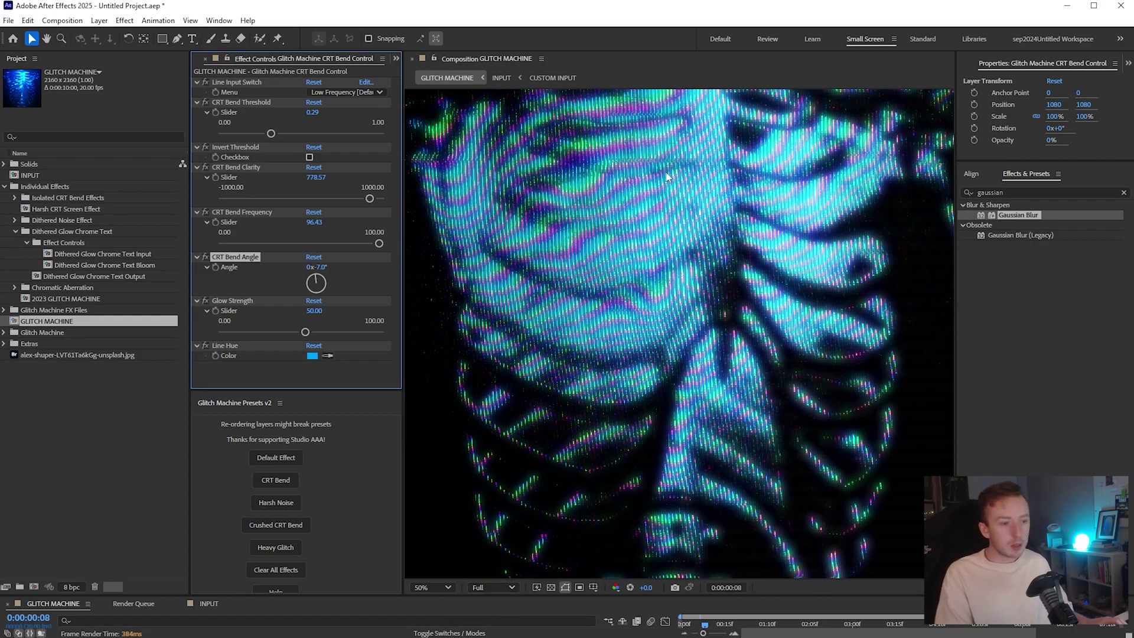
key(space)
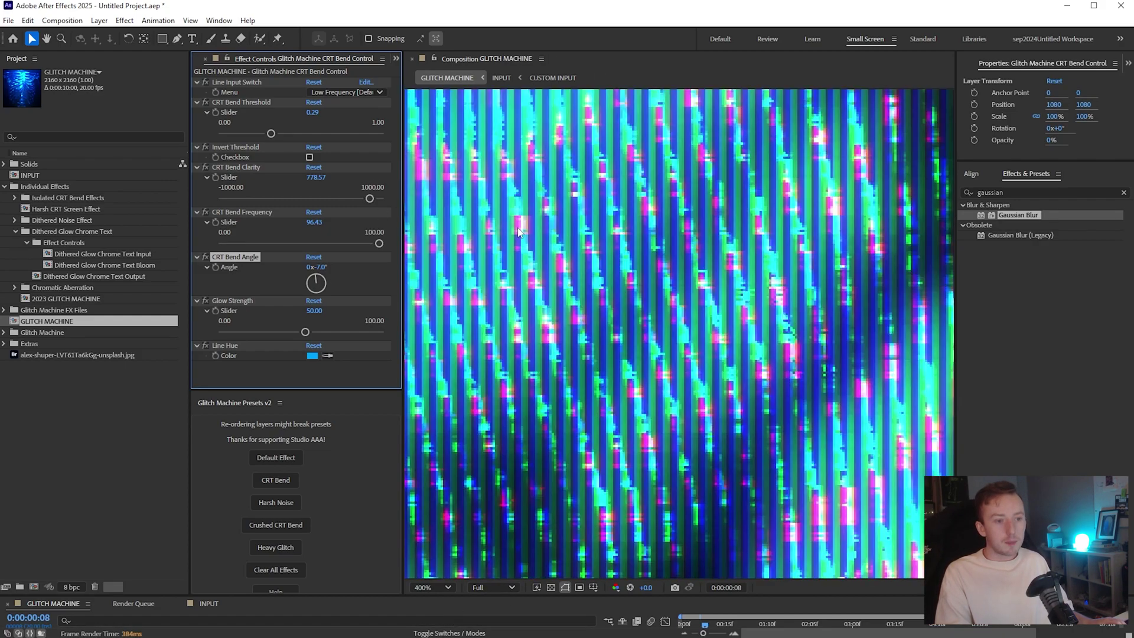
drag(638, 595, 638, 599)
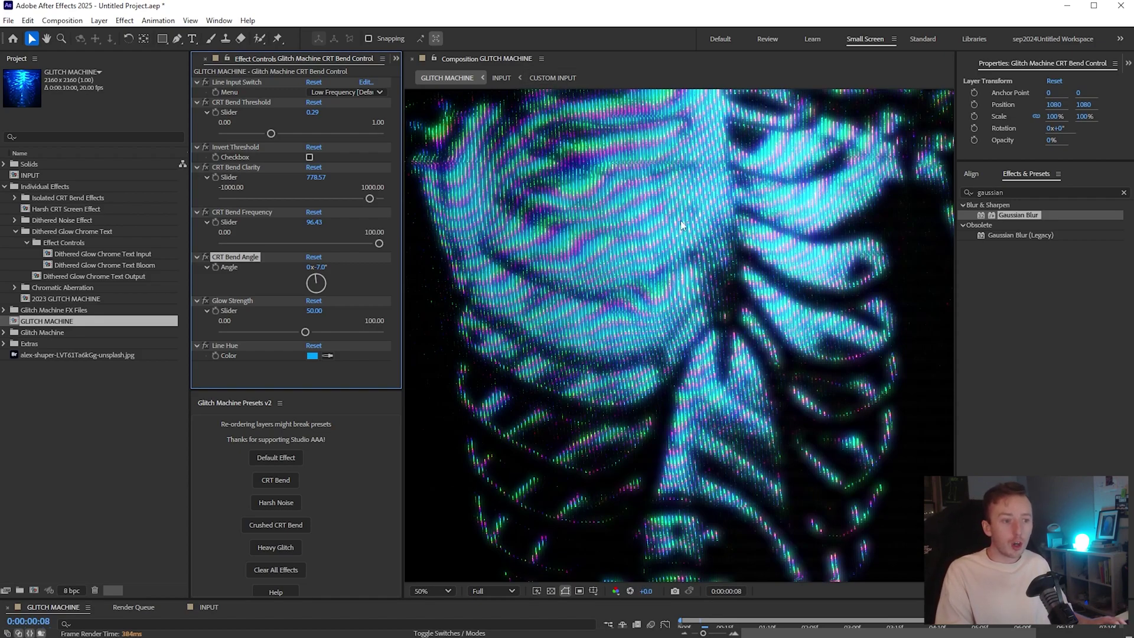
Look over the full layer stack of the GLITCH MACHINE composition and preview its animation
drag(558, 599, 611, 155)
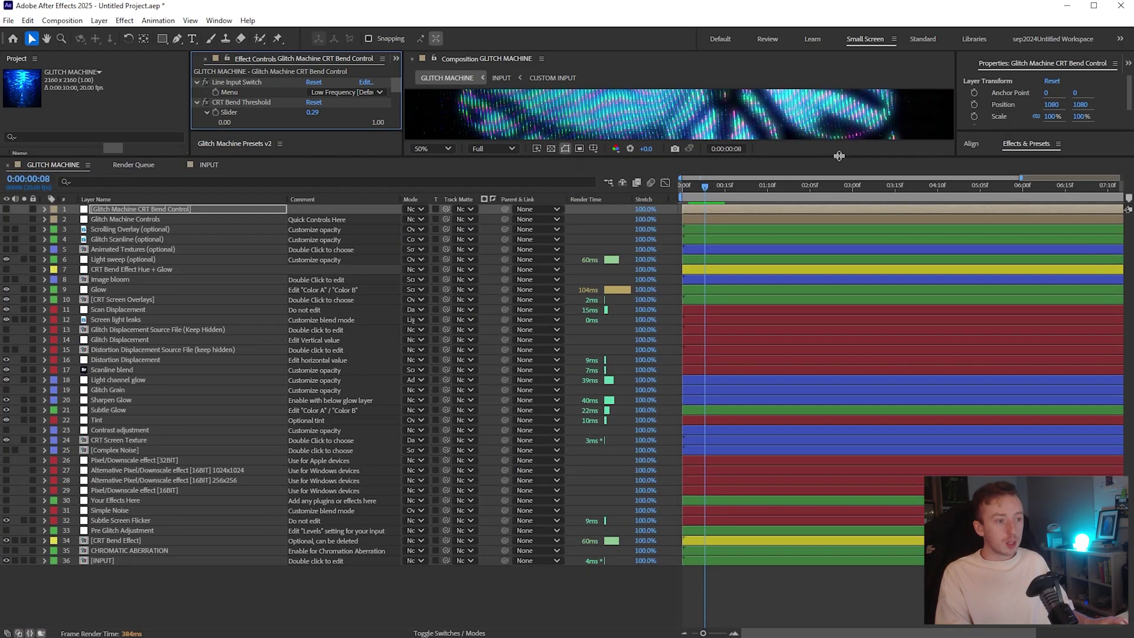
drag(840, 156, 923, 557)
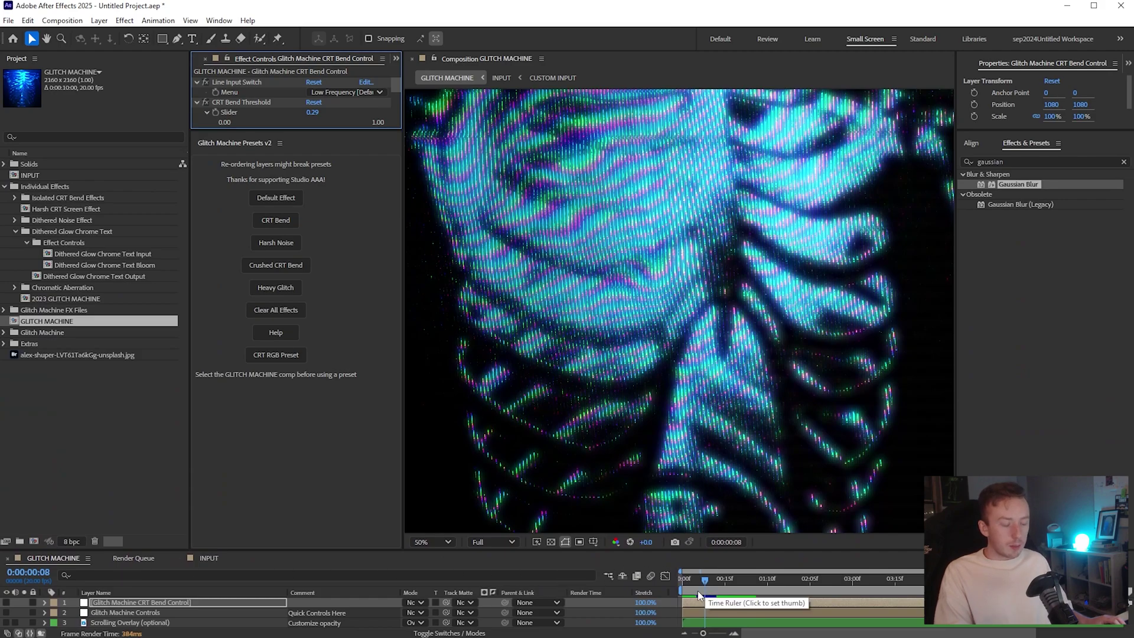
mouse_move(704, 584)
mouse_down()
mouse_move(735, 584)
mouse_move(720, 584)
mouse_up()
key(space)
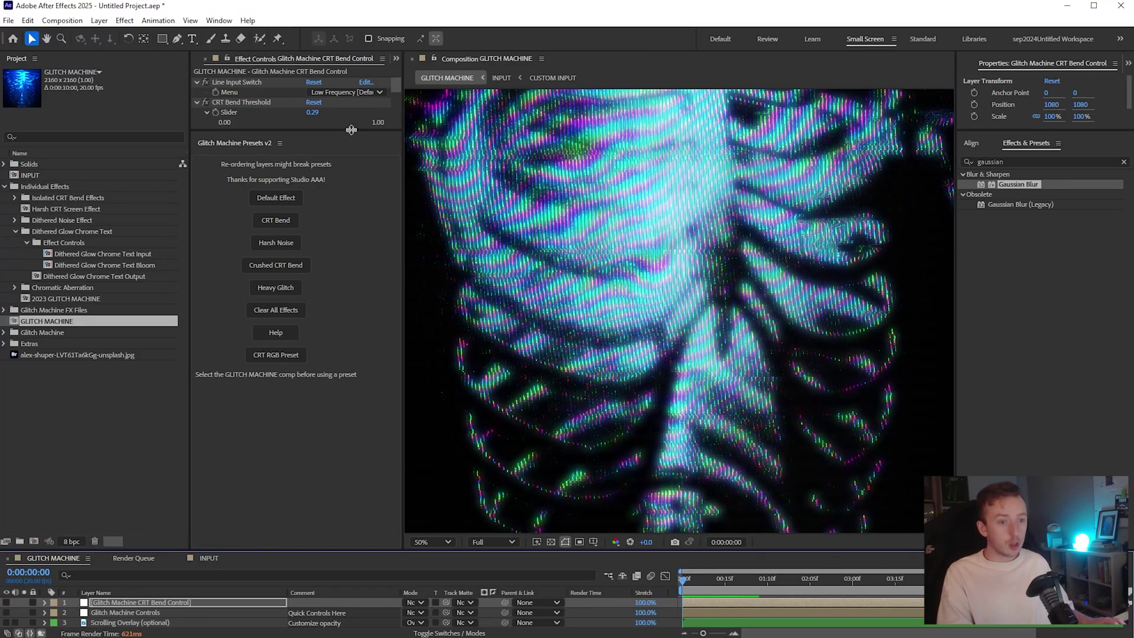
Set the Line Input Switch of the CRT Bend Control layer to Sequenced Frequency Lines
drag(352, 133, 350, 369)
click(355, 92)
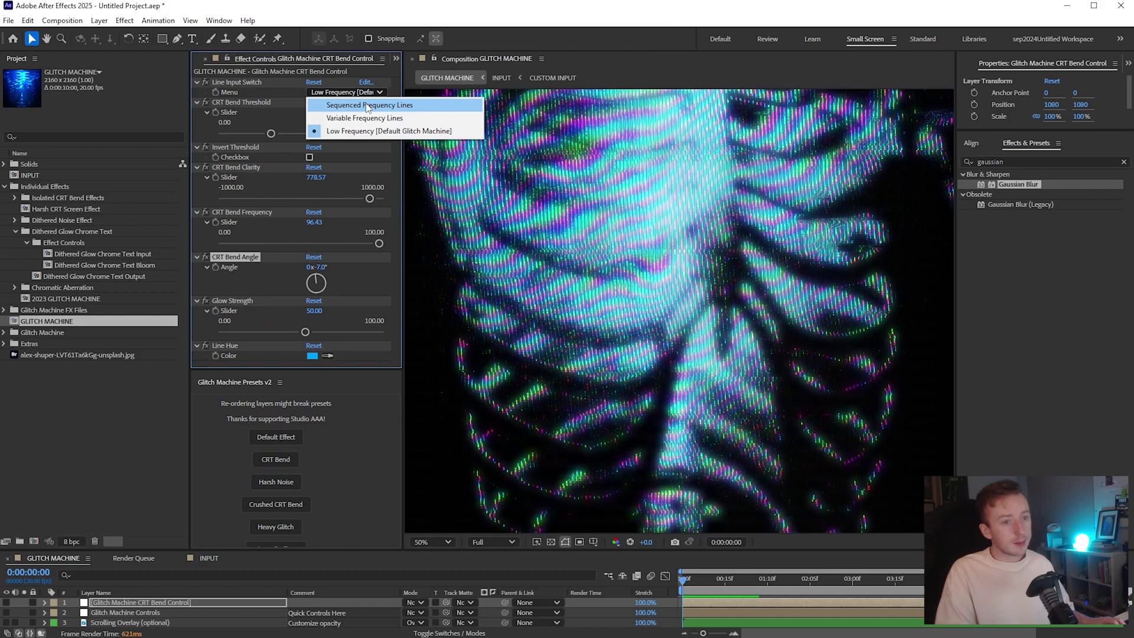
click(366, 105)
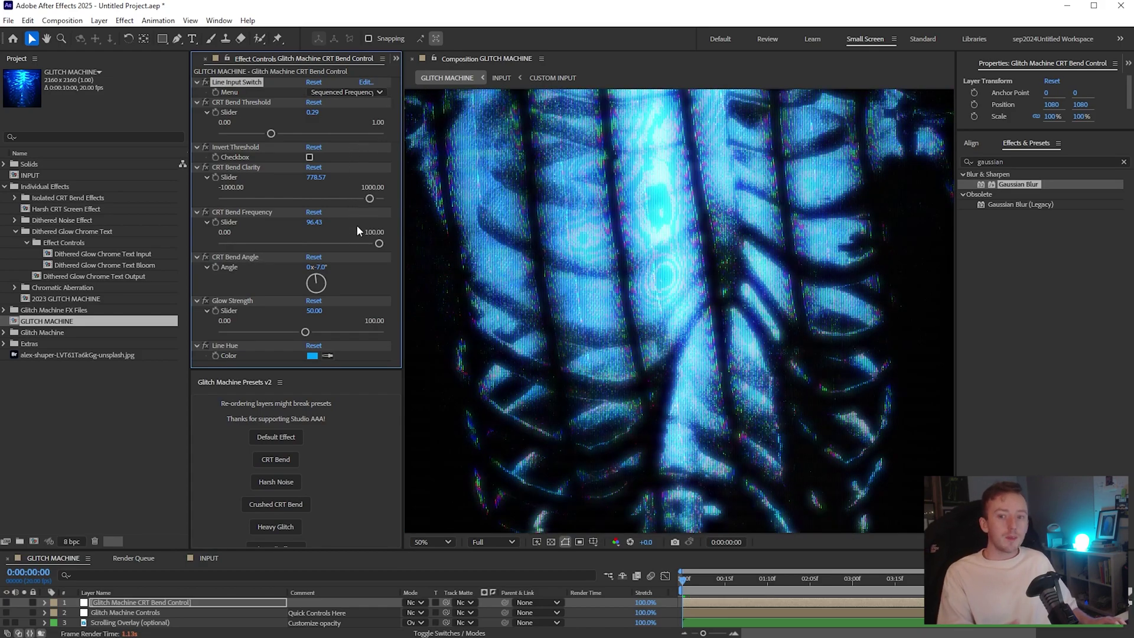
click(344, 94)
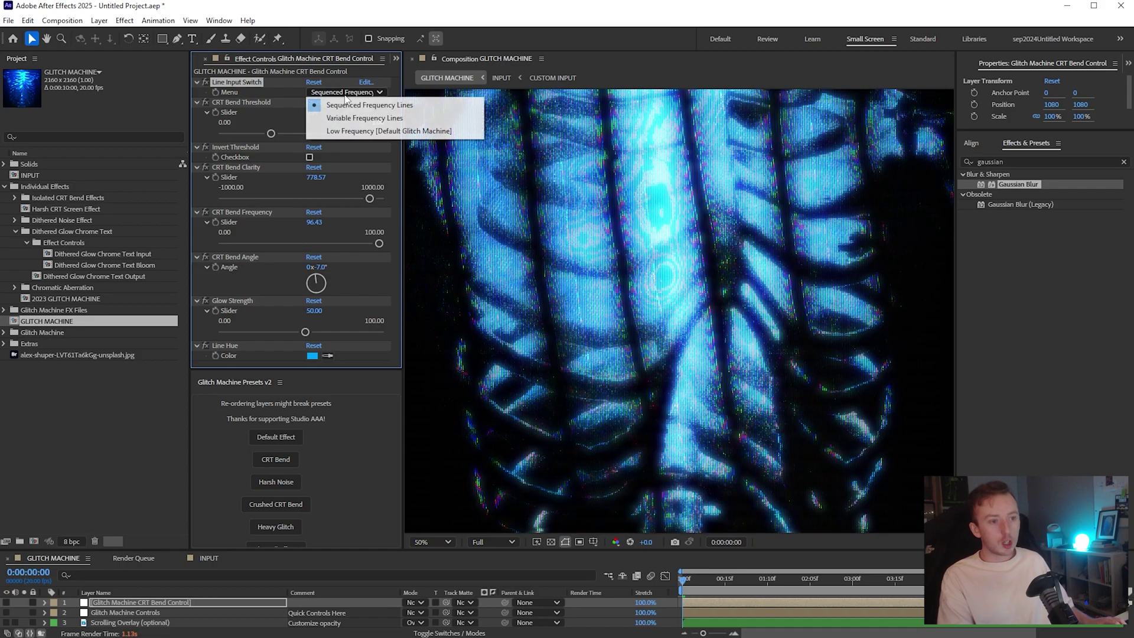
Lower the CRT Bend Frequency to about 51.79 and rotate the CRT Bend Angle to about 169°
click(292, 244)
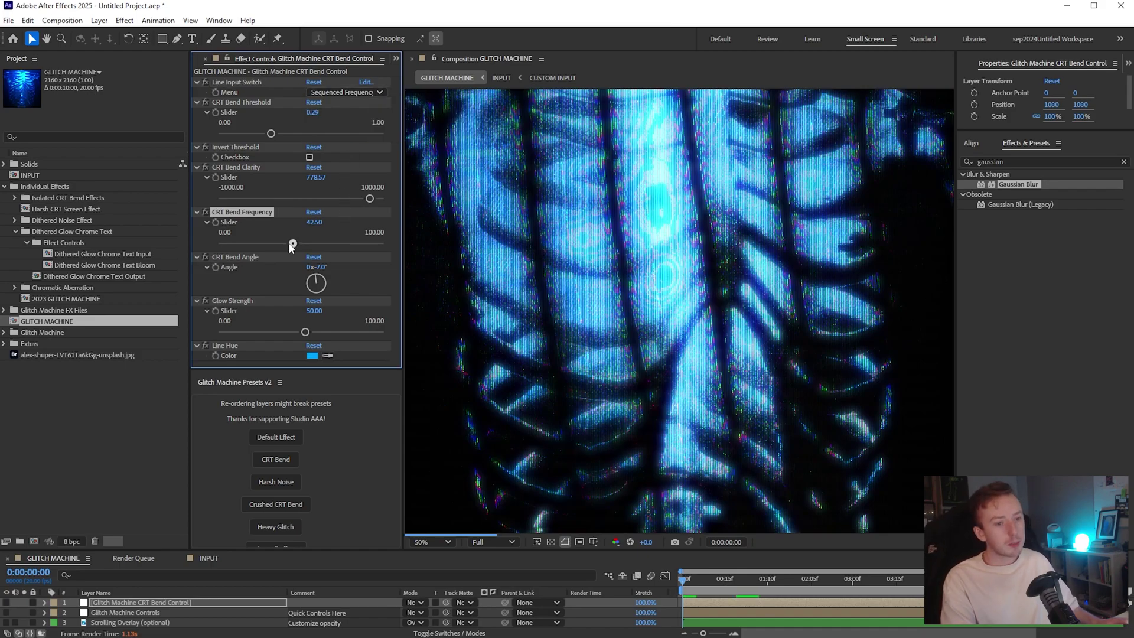
drag(292, 244, 308, 243)
click(316, 295)
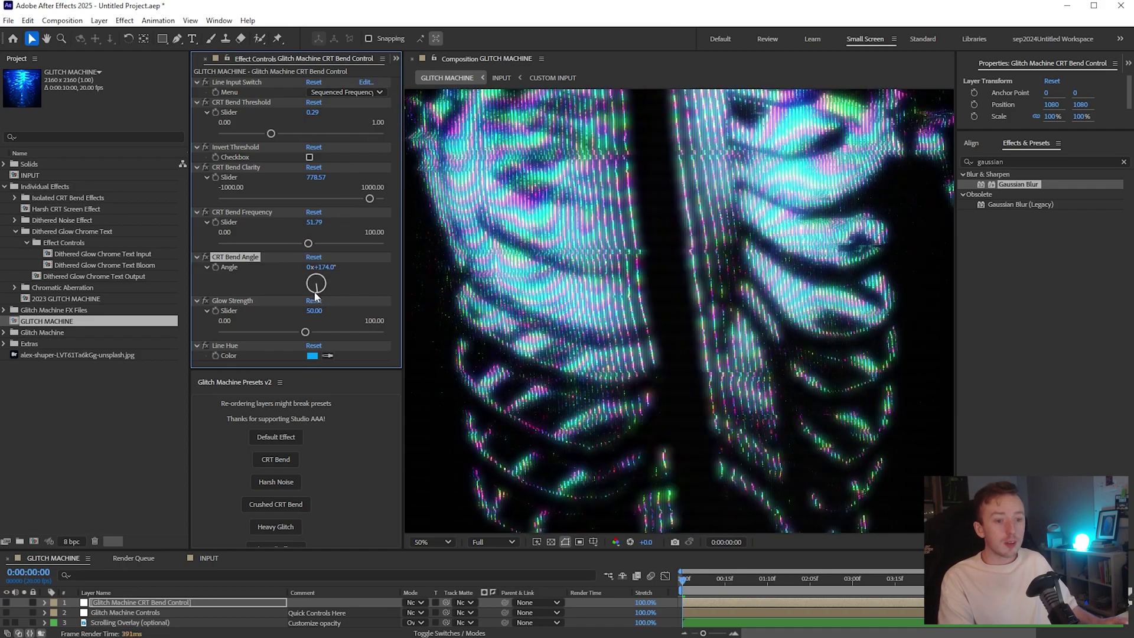
mouse_move(316, 295)
mouse_down()
mouse_move(312, 285)
mouse_move(324, 288)
mouse_up()
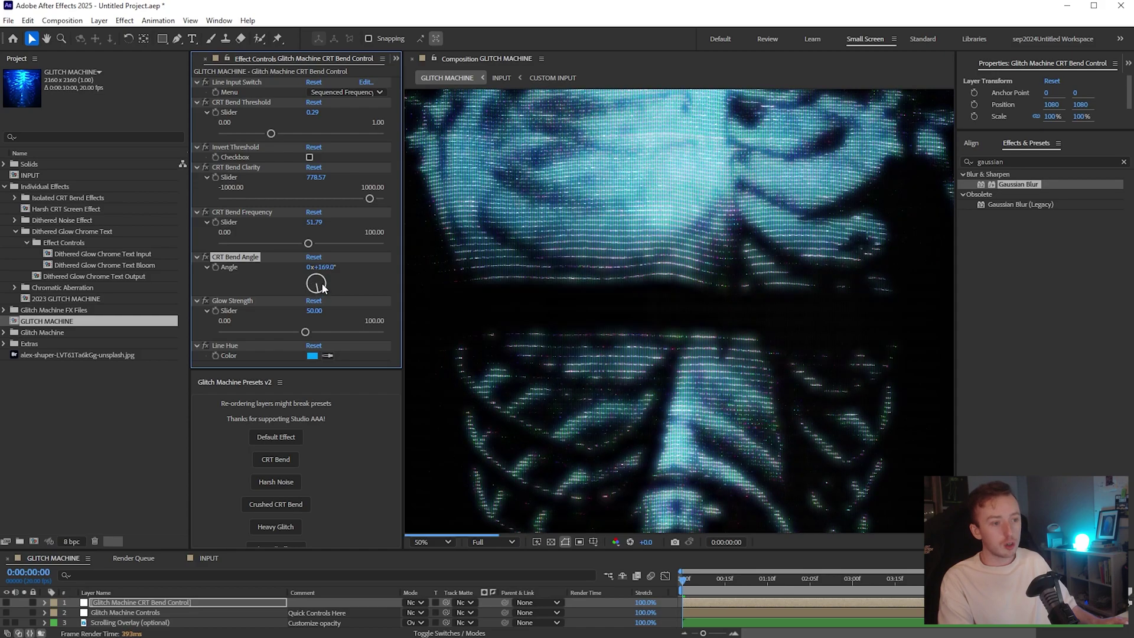
Try Variable Frequency Lines, settle on Low Frequency [Default Glitch Machine] for the Line Input Switch, and raise the CRT Bend Frequency to about 96.79
click(353, 93)
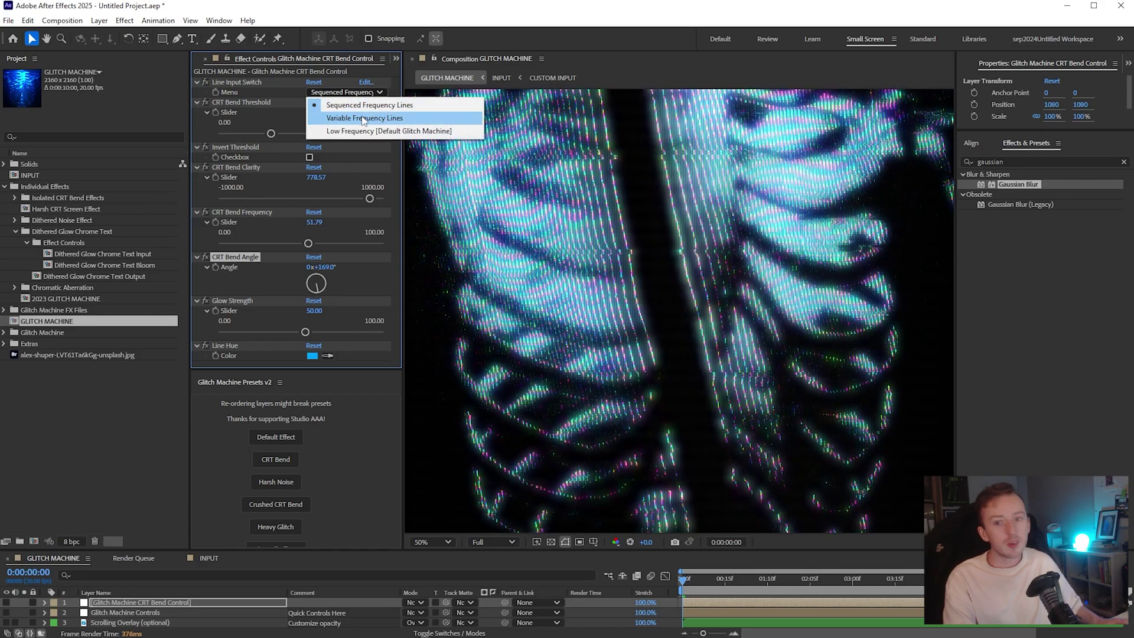
click(362, 118)
click(356, 92)
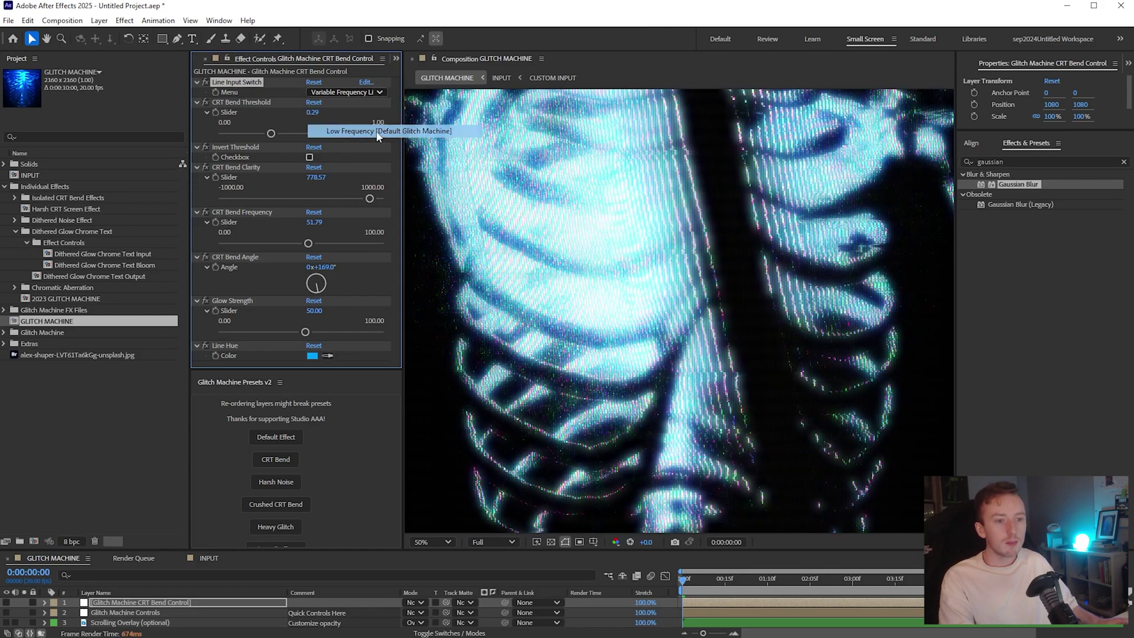
click(328, 130)
drag(308, 242, 379, 244)
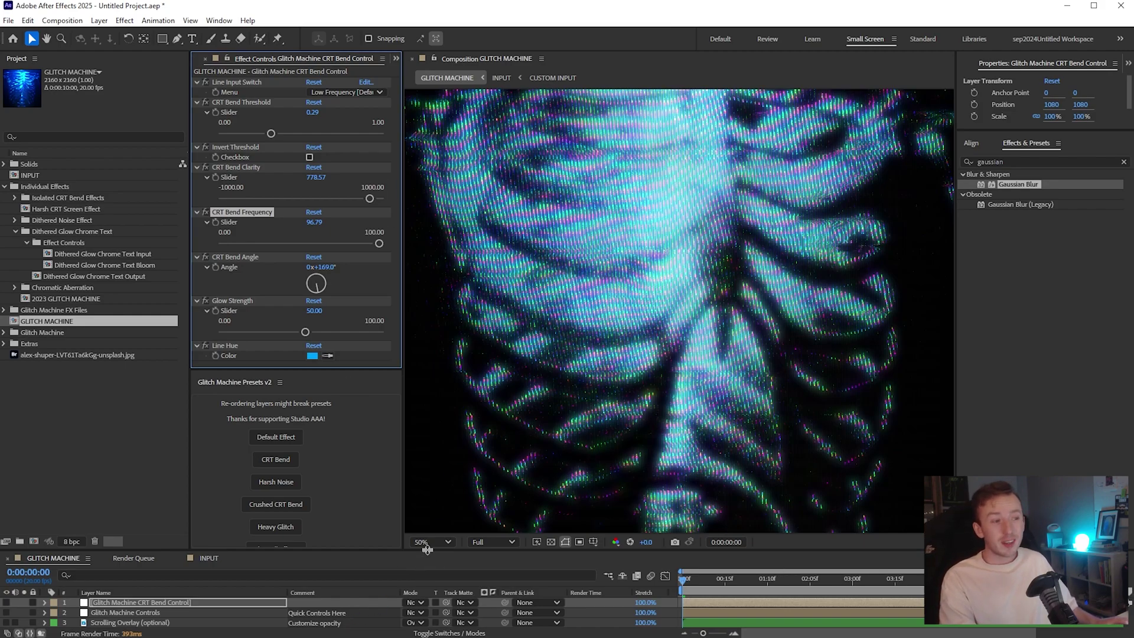
On the Glow layer, lower the Glow 2 effect's Glow Threshold to about 59.4% and set its Glow Radius to 30
drag(427, 549, 422, 239)
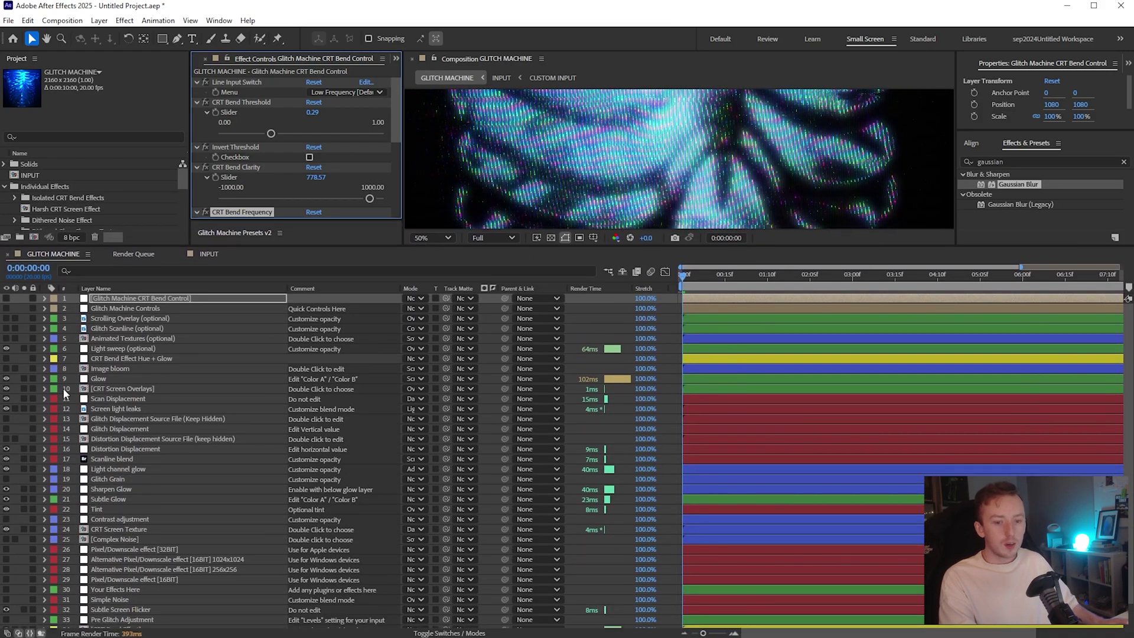
click(99, 380)
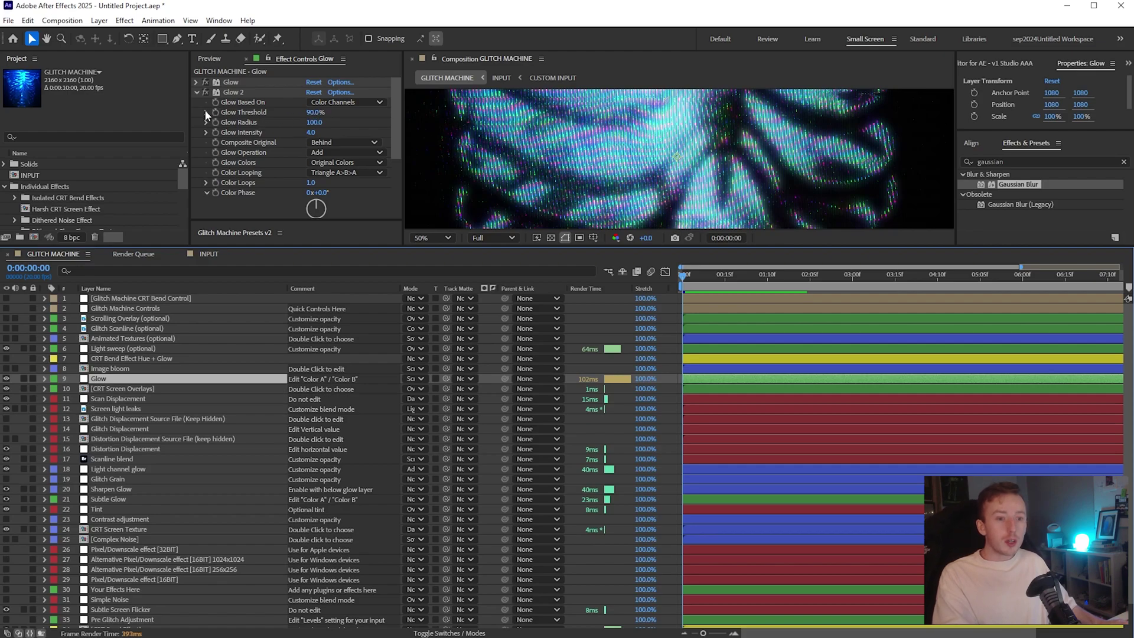
drag(313, 113, 589, 594)
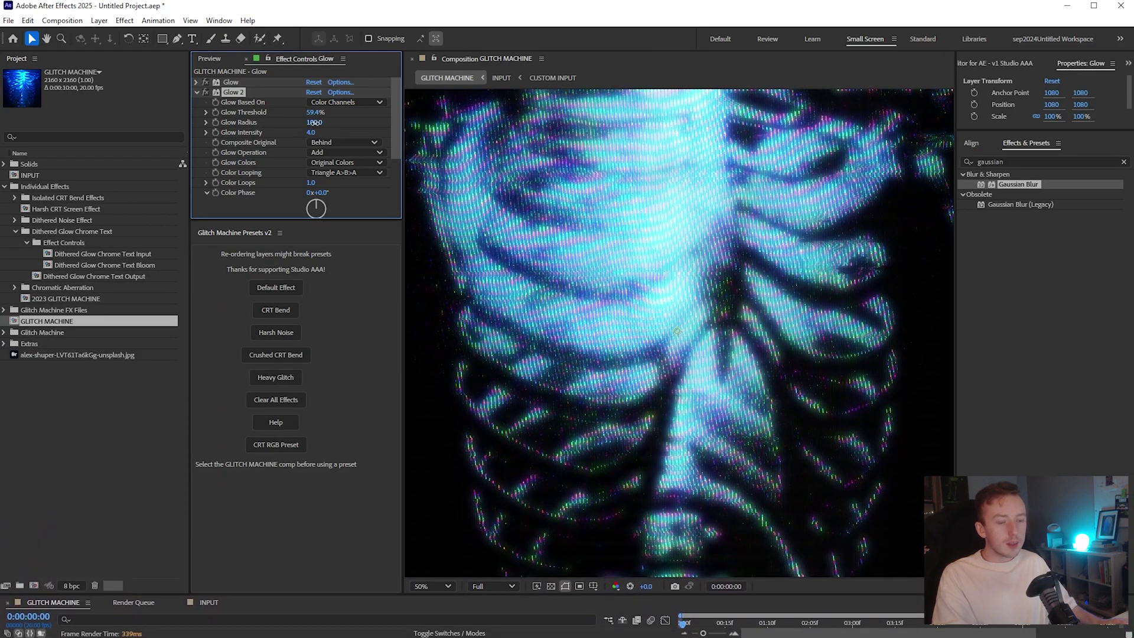
click(314, 123)
text(30)
key(Return)
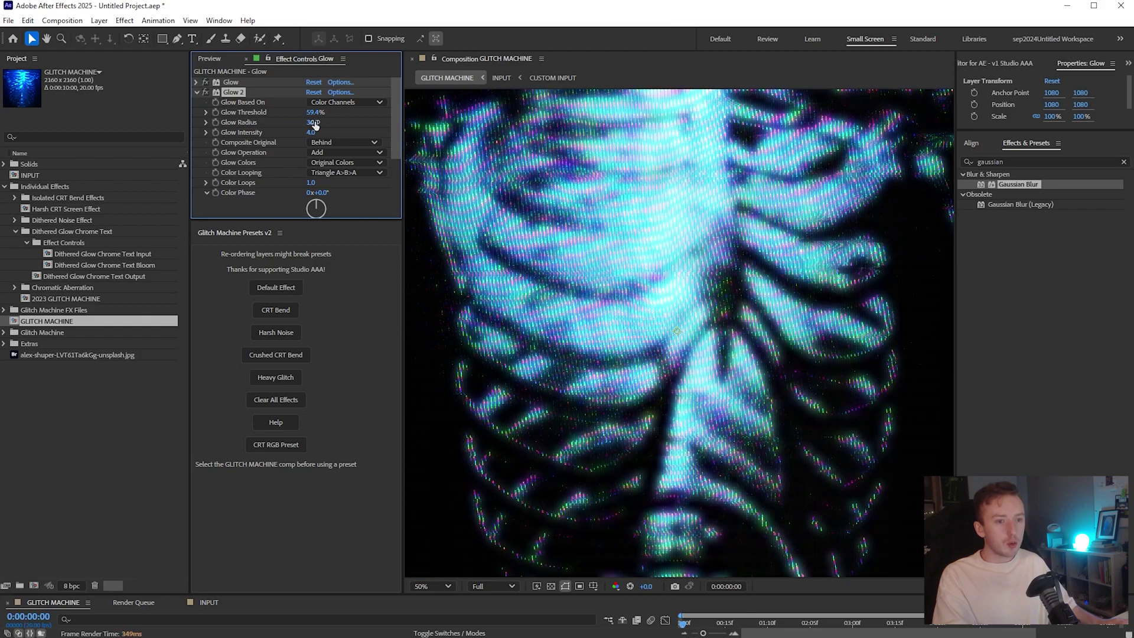
Try a Glow 2 intensity of 9.5, then reduce it again and settle on a Glow Radius of about 13.6 and a threshold of about 62.2%
drag(314, 123, 624, 159)
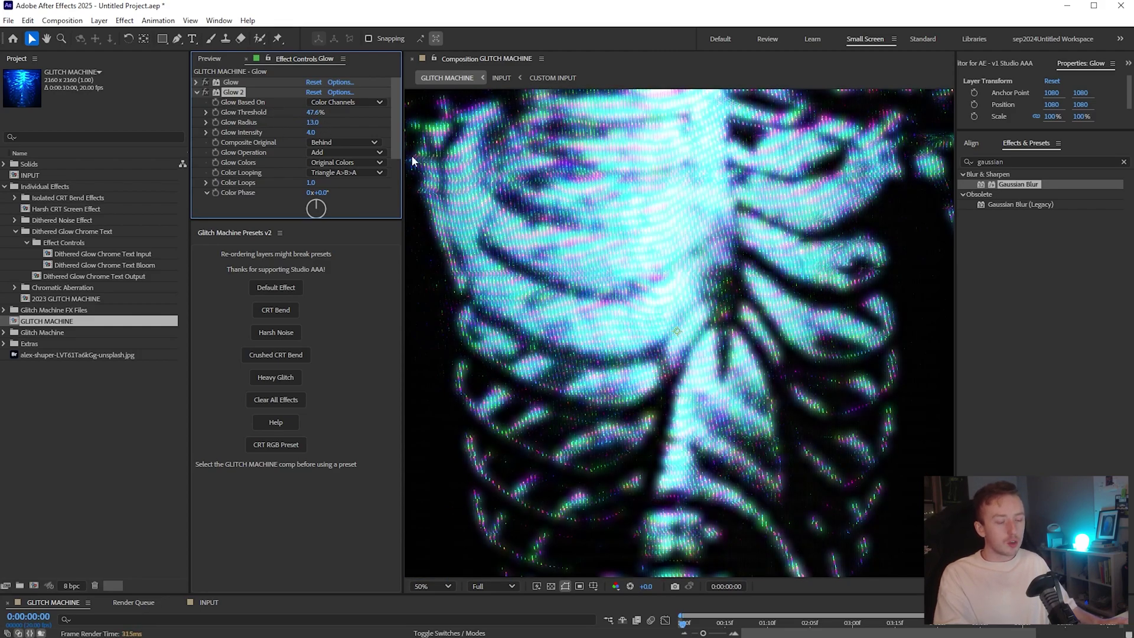
drag(309, 134, 362, 133)
click(206, 123)
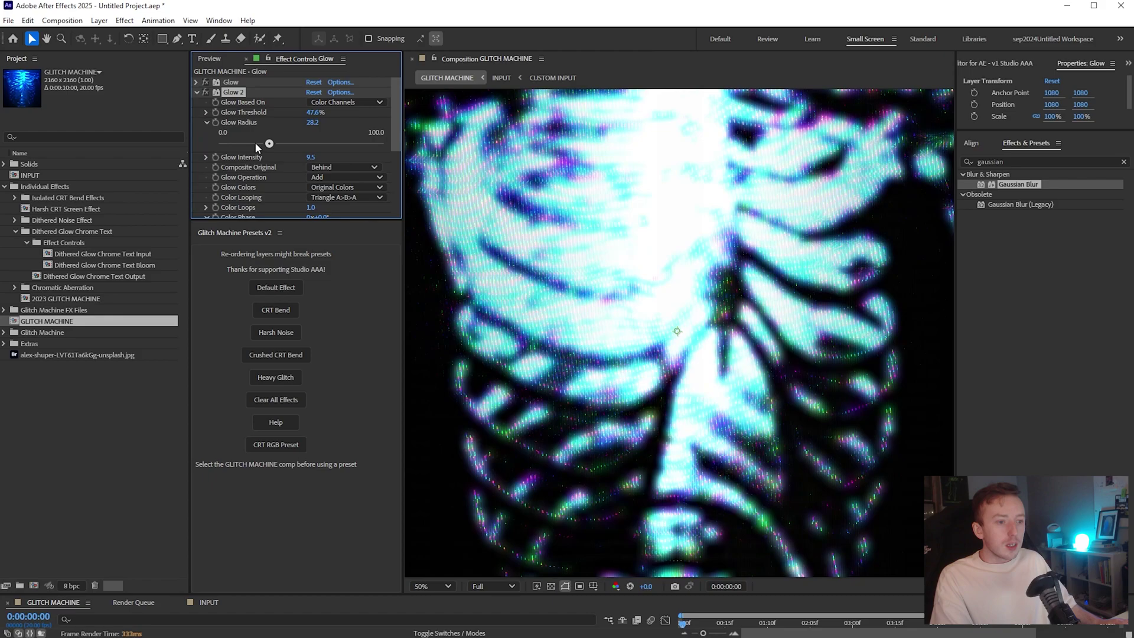
mouse_move(254, 144)
mouse_down()
mouse_move(364, 147)
mouse_move(238, 142)
mouse_up()
click(207, 157)
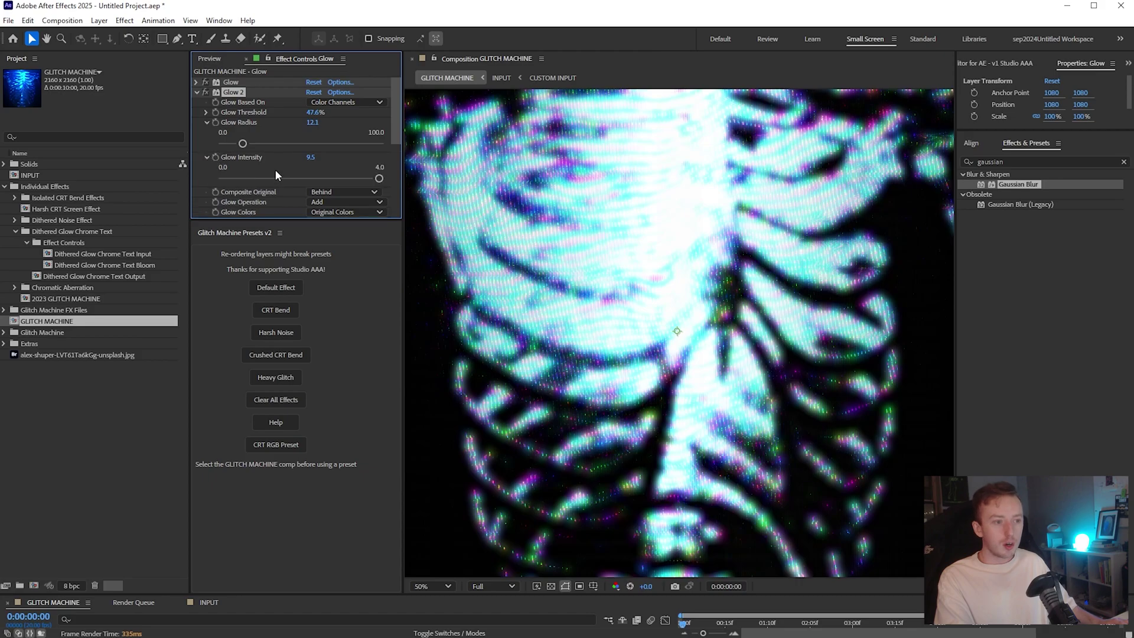
drag(310, 158, 254, 116)
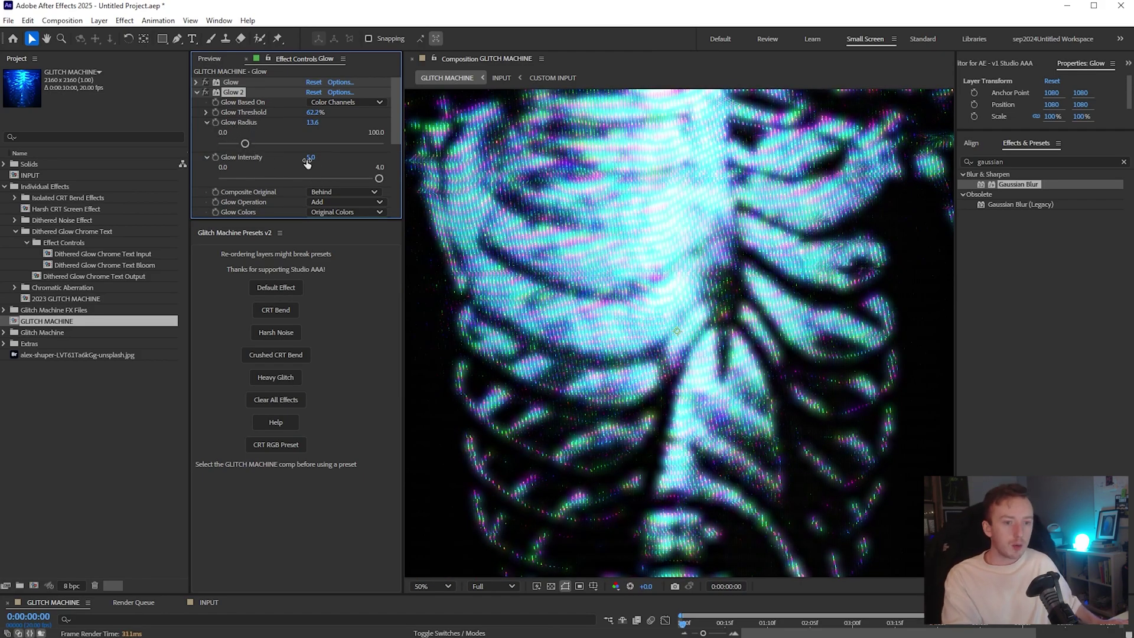
click(207, 156)
click(207, 122)
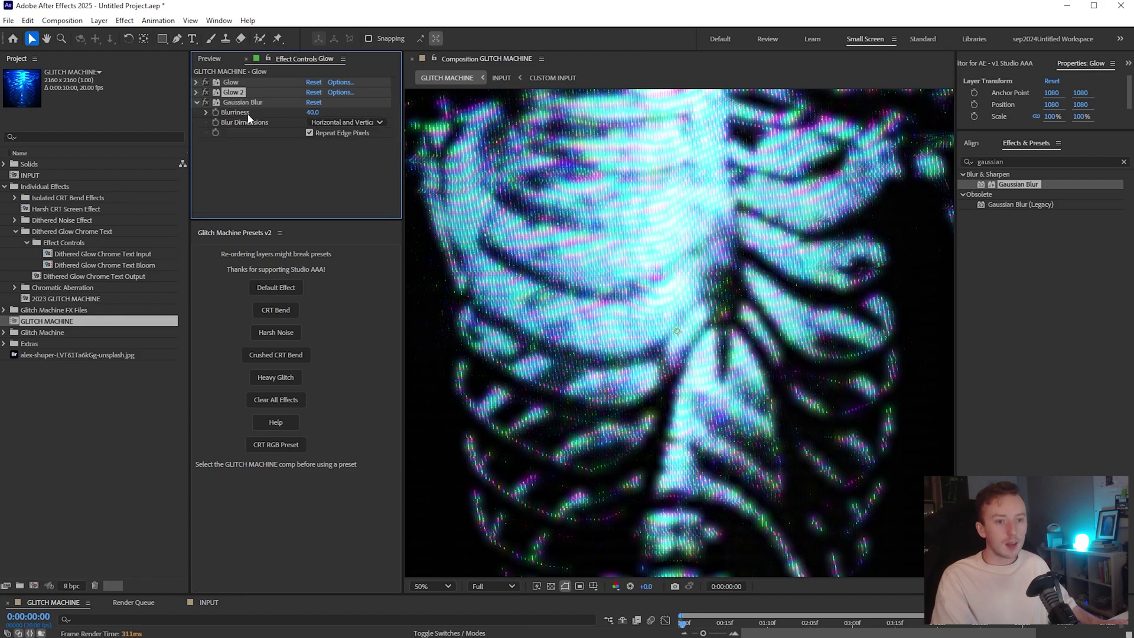
Lower the Blurriness of the Glow layer's Gaussian Blur effect to about 29.9
key(ctrl+alt+shift+e)
drag(313, 113, 683, 125)
mouse_move(321, 113)
mouse_down()
mouse_move(303, 109)
mouse_move(312, 115)
mouse_up()
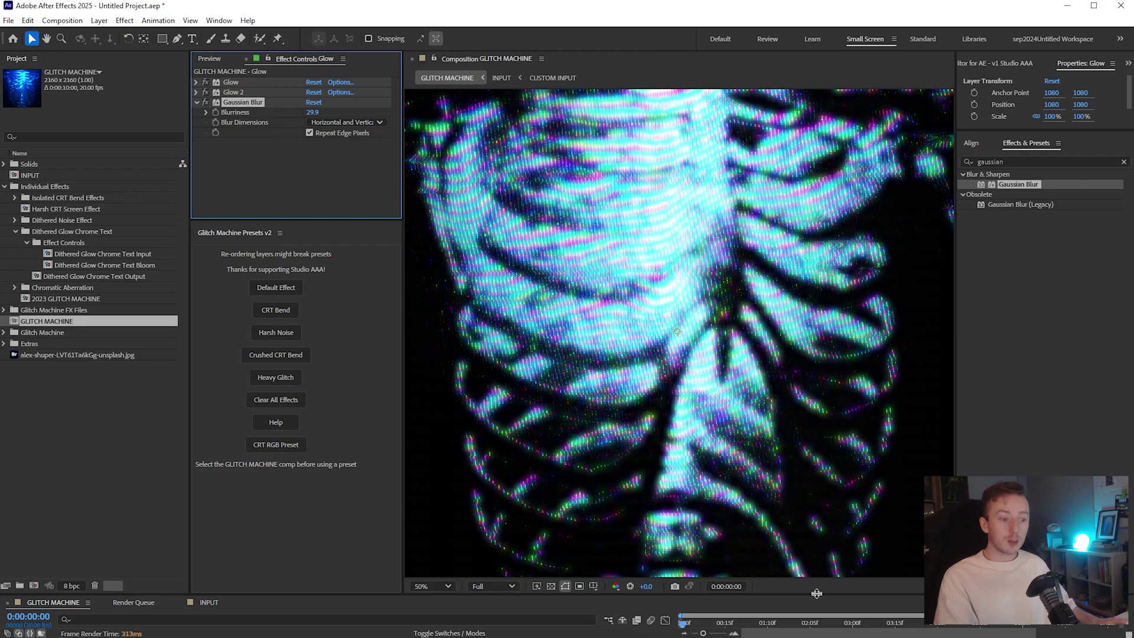
Make the Glitch Displacement layer visible, base its horizontal displacement on Luminance, and raise its Max Horizontal Displacement to about 291
drag(816, 593, 814, 536)
drag(804, 279, 804, 220)
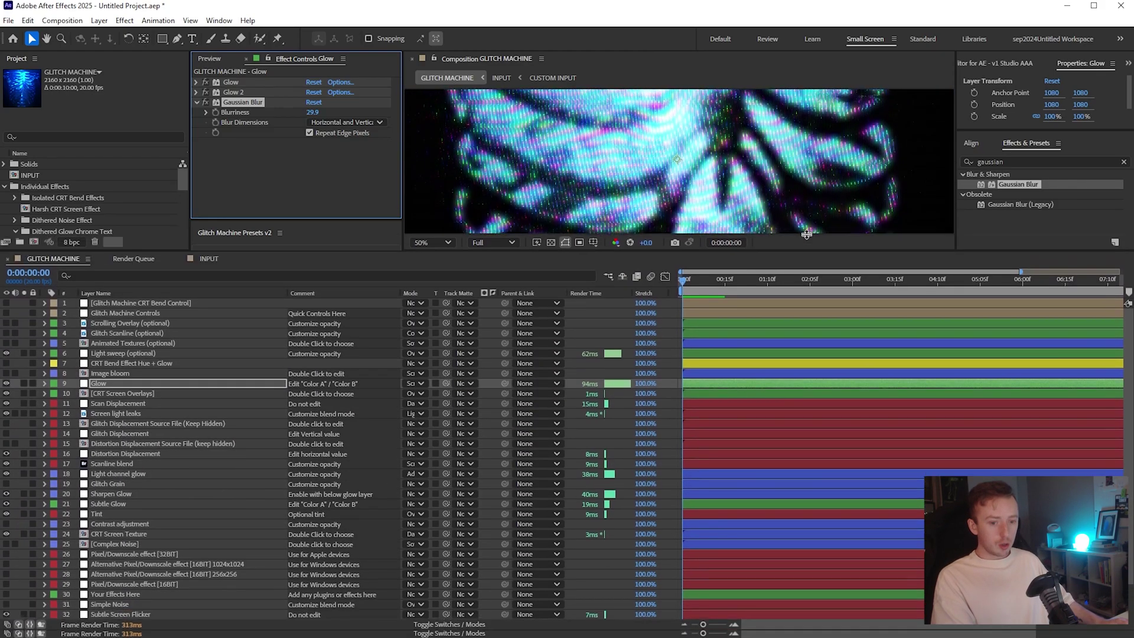
click(122, 405)
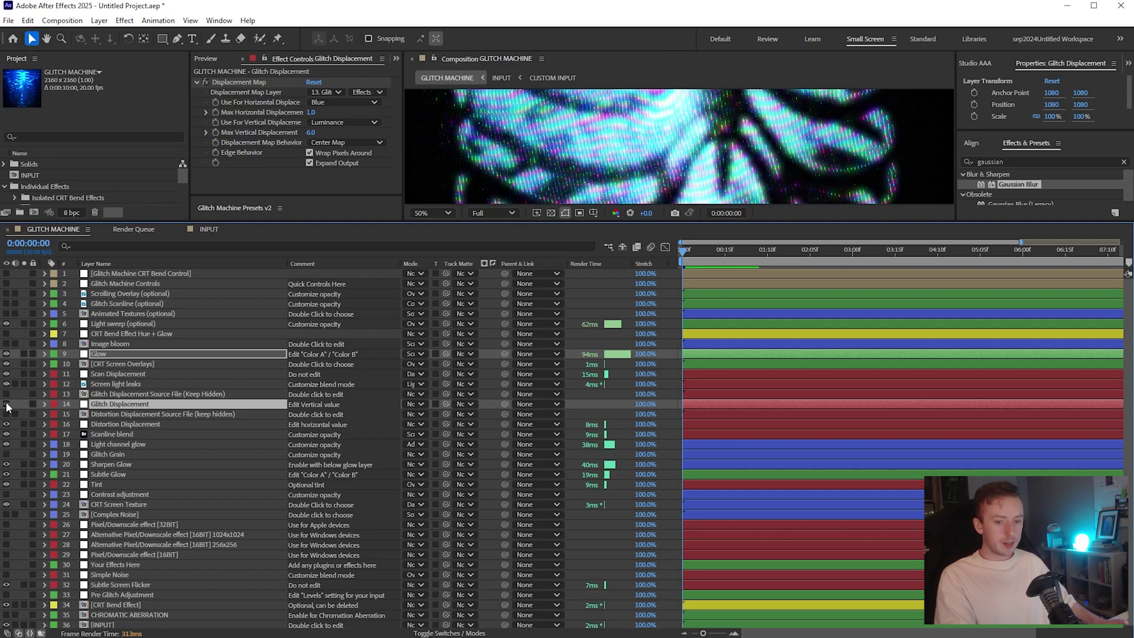
click(7, 404)
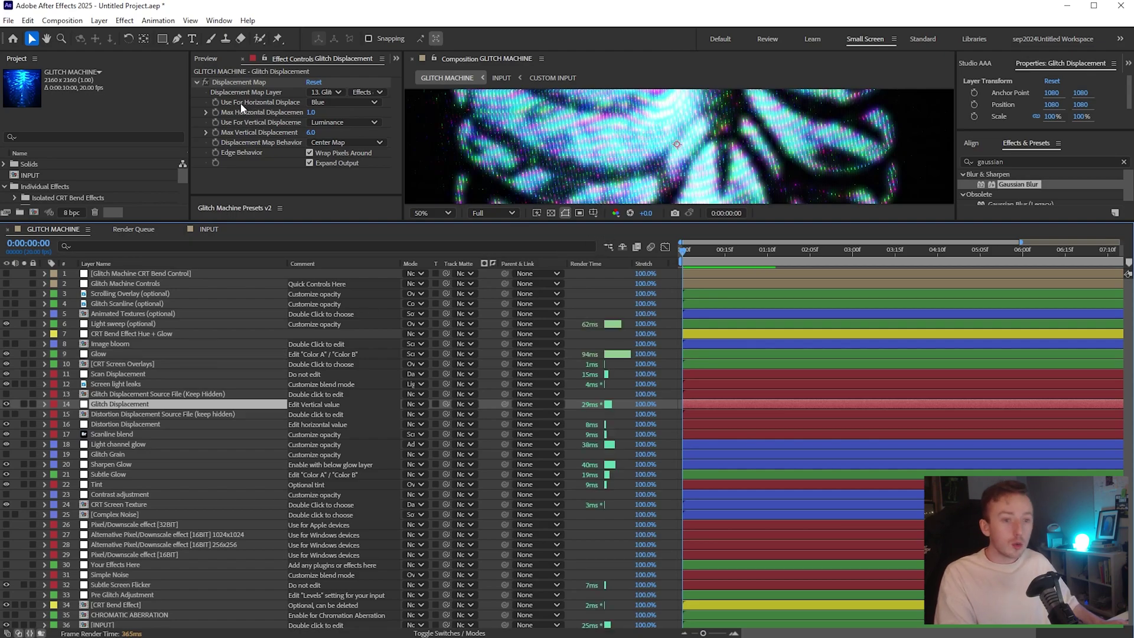
click(340, 103)
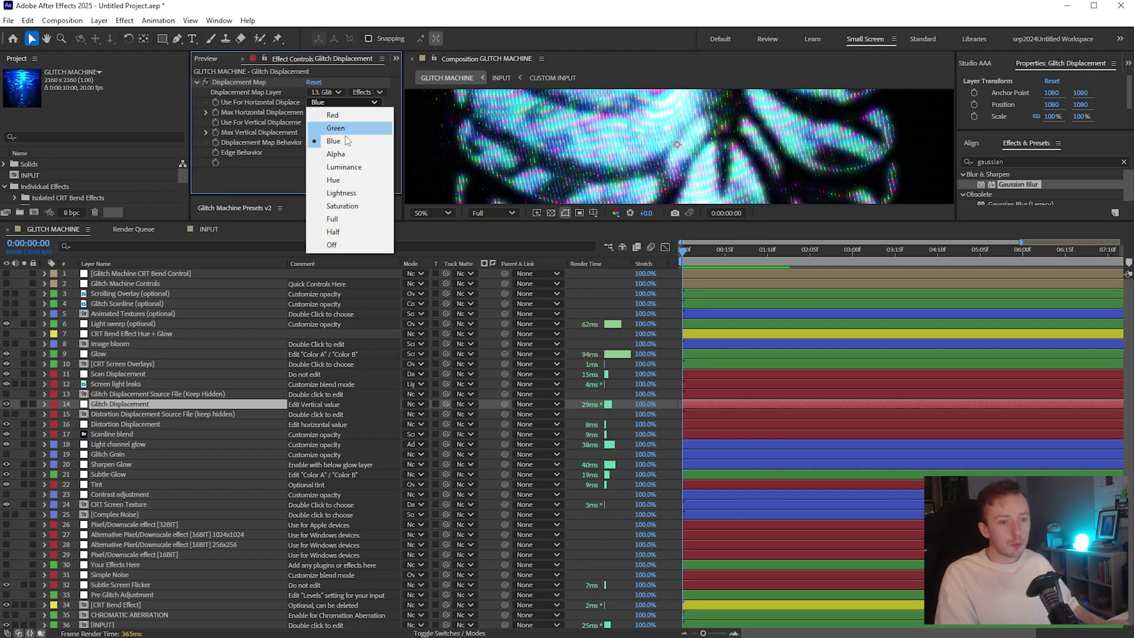
click(353, 167)
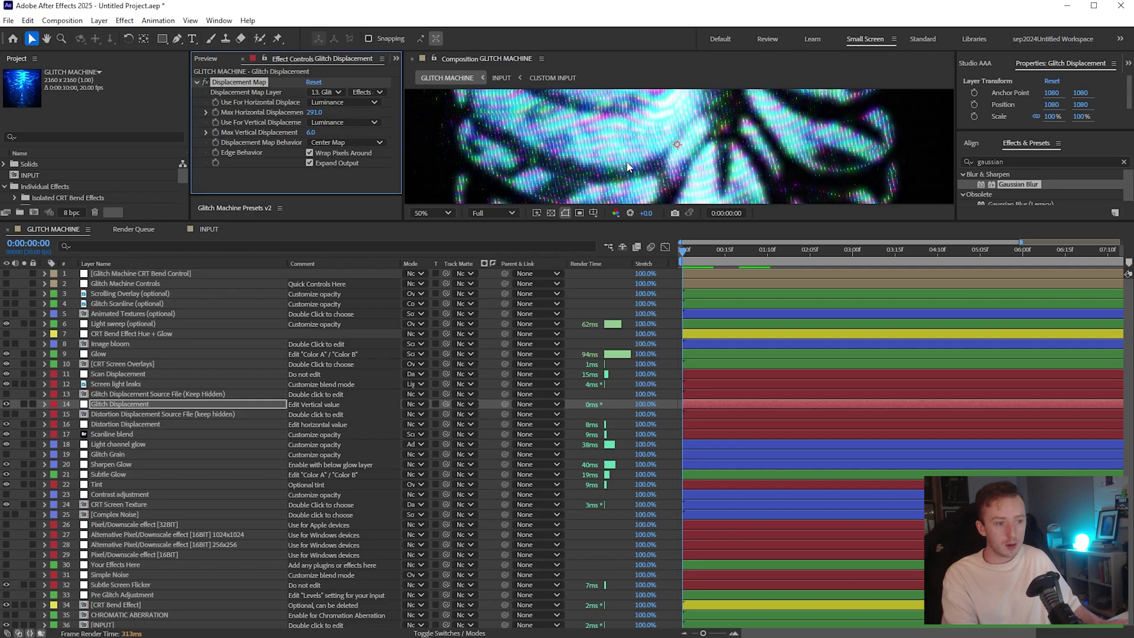
Raise the Max Horizontal Displacement of the Distortion Displacement layer
click(133, 424)
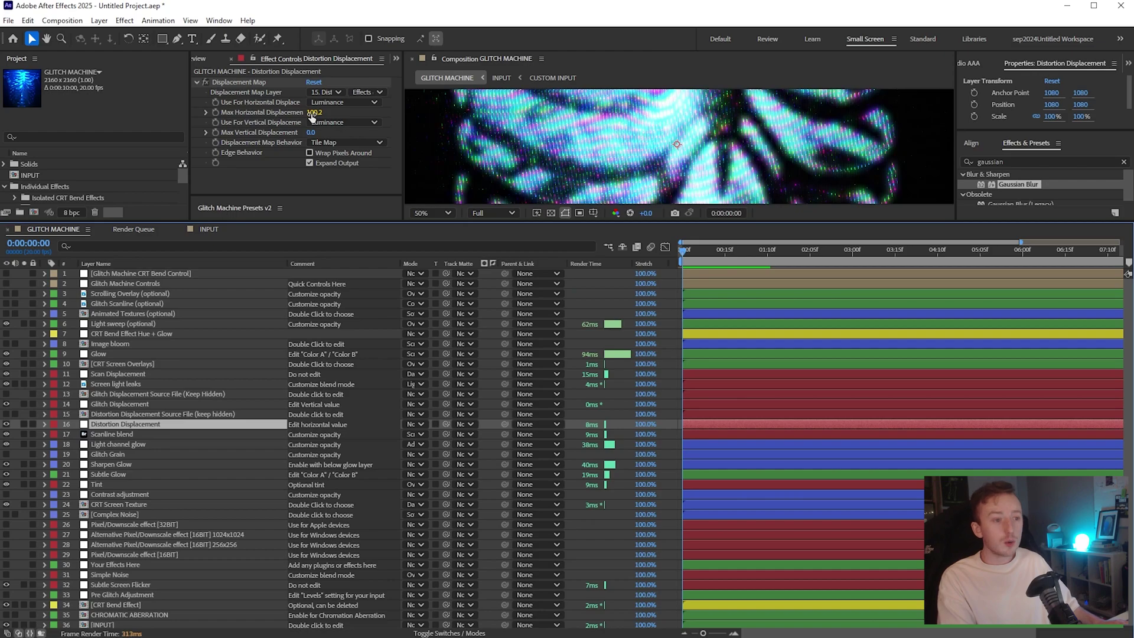
mouse_move(312, 116)
mouse_down()
mouse_move(357, 118)
mouse_move(315, 117)
mouse_up()
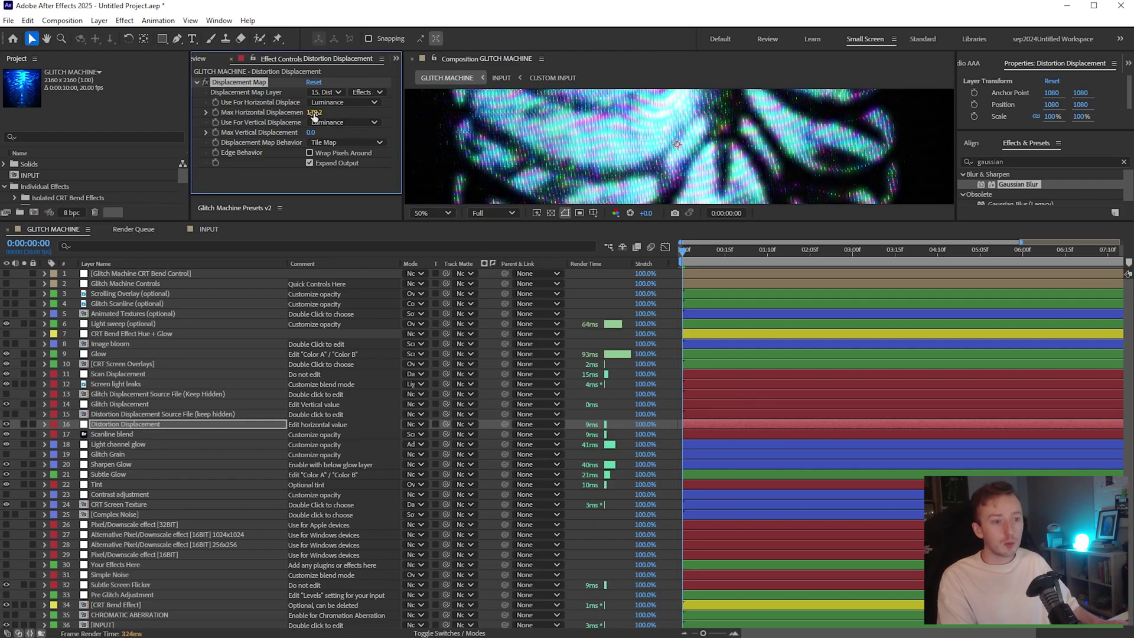
Show the Glitch Machine Controls and examine the displacement glitches at several frames up to about three seconds, ending at 0:00:02:11
click(116, 282)
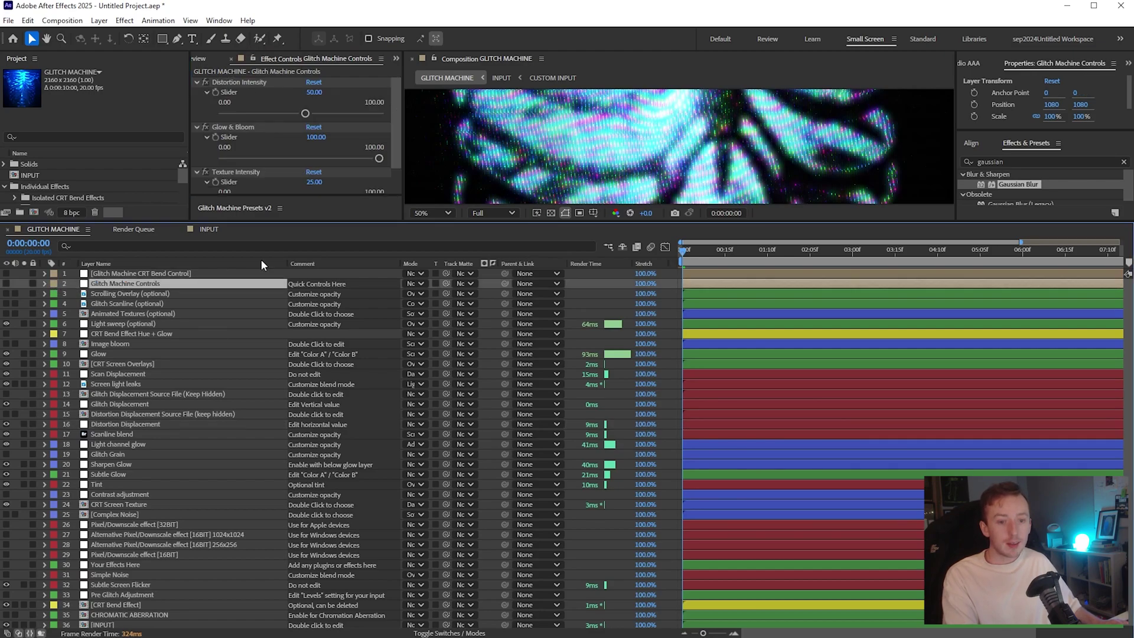
drag(376, 223, 715, 570)
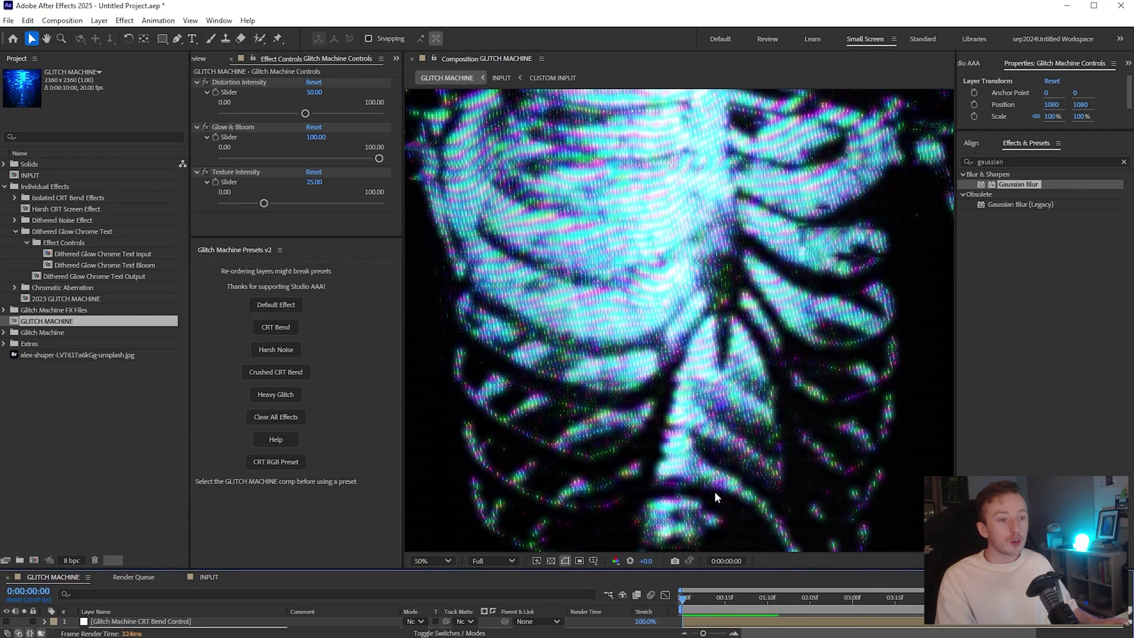
click(721, 600)
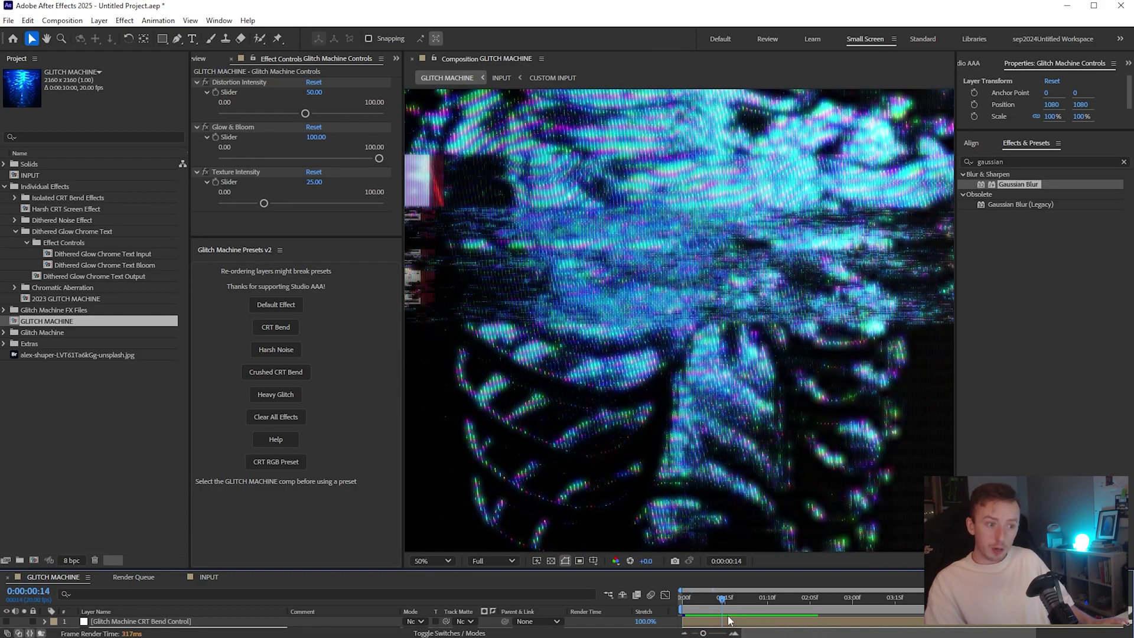
mouse_move(724, 612)
mouse_down()
mouse_move(712, 612)
mouse_move(736, 609)
mouse_up()
key(space)
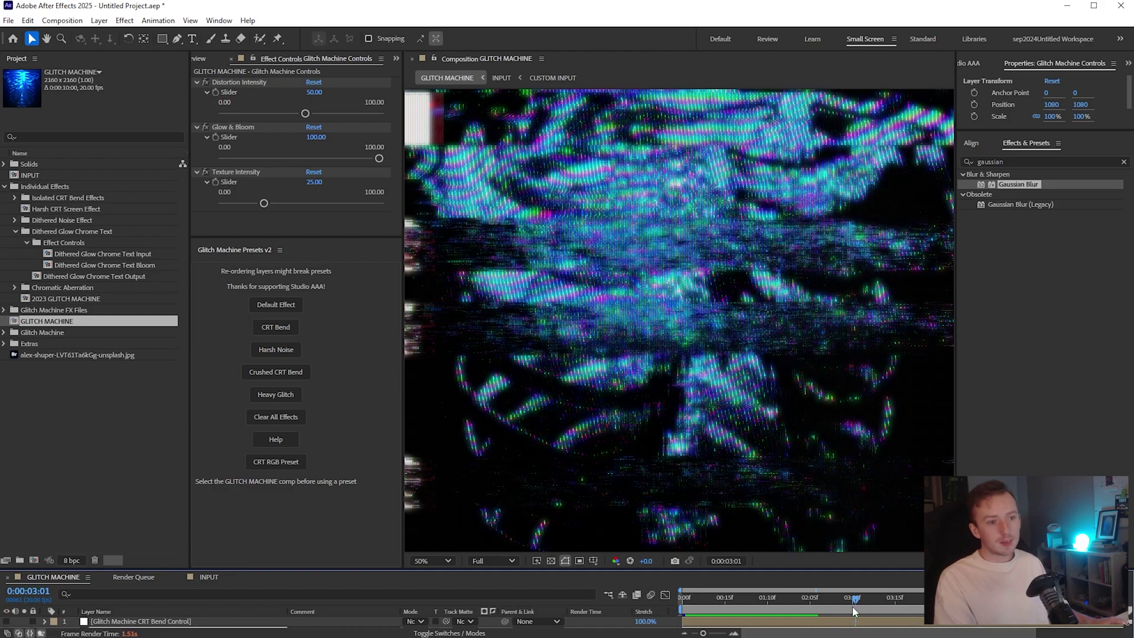
click(850, 610)
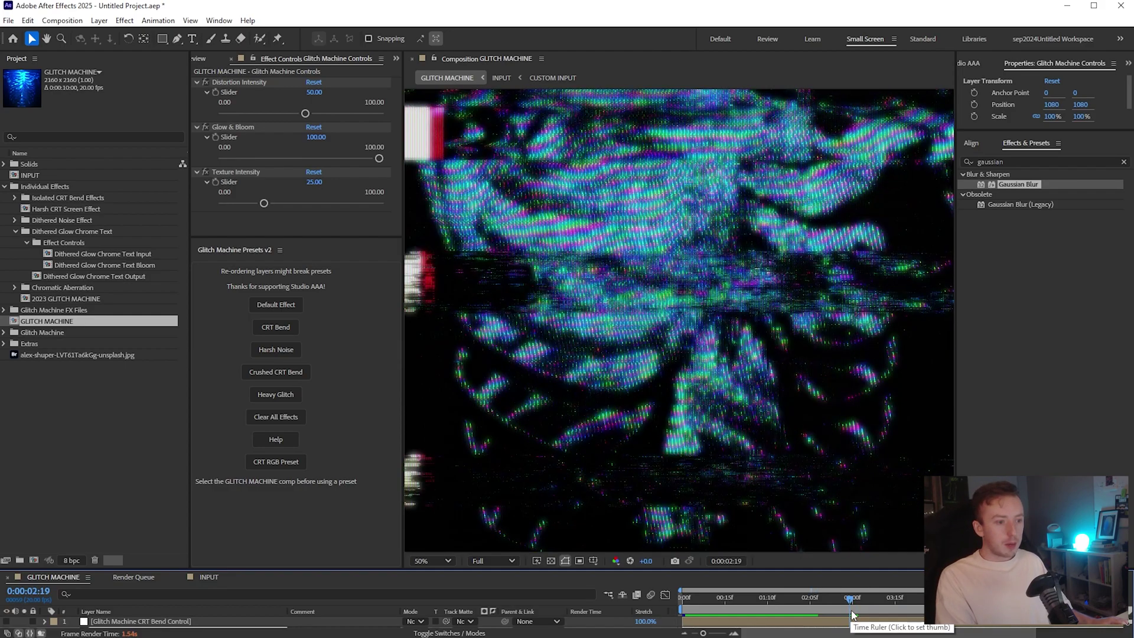
click(848, 609)
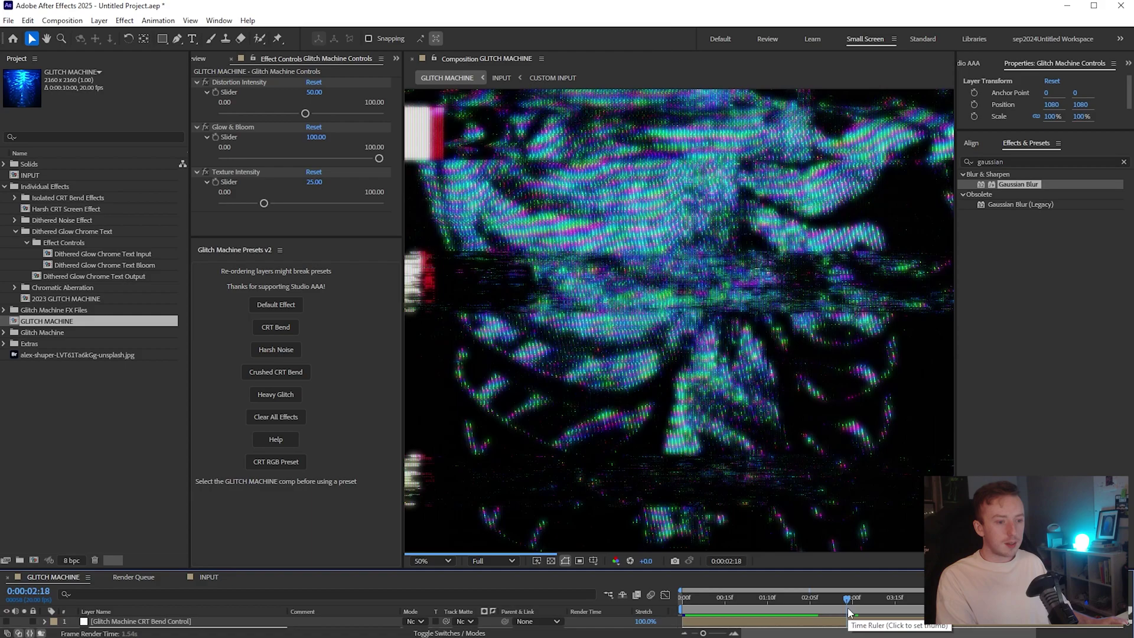
click(835, 608)
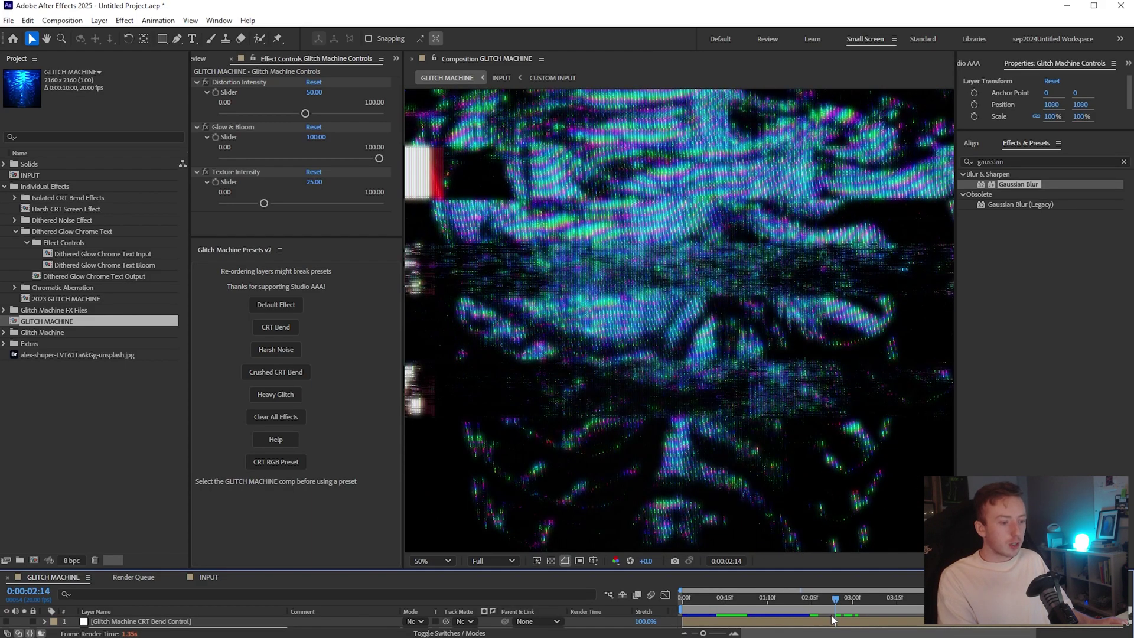
click(831, 611)
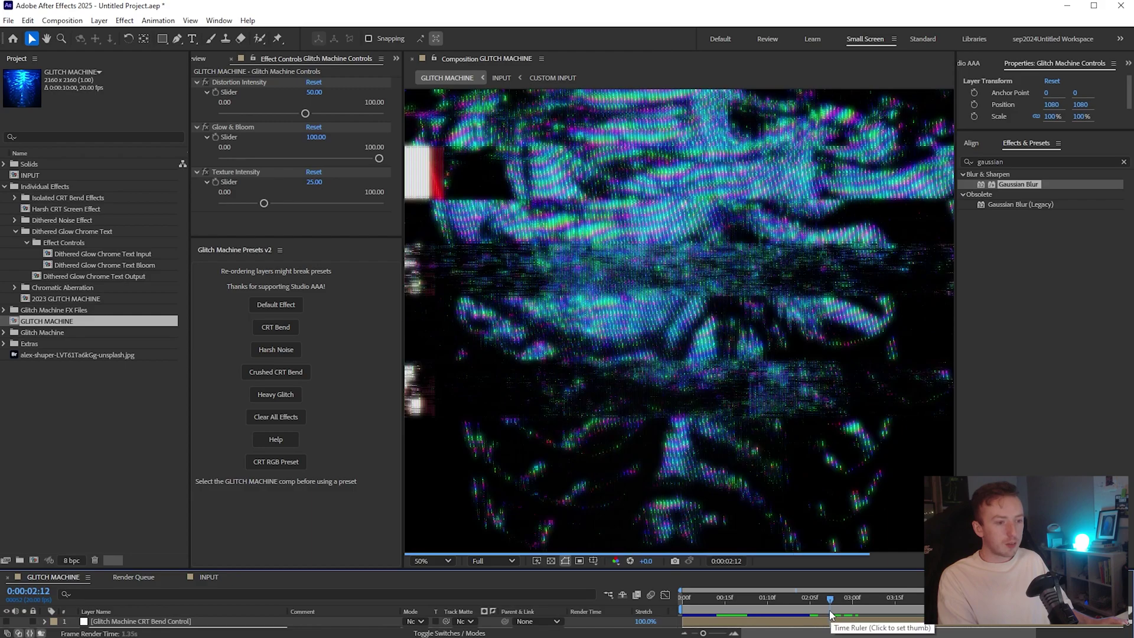
click(827, 611)
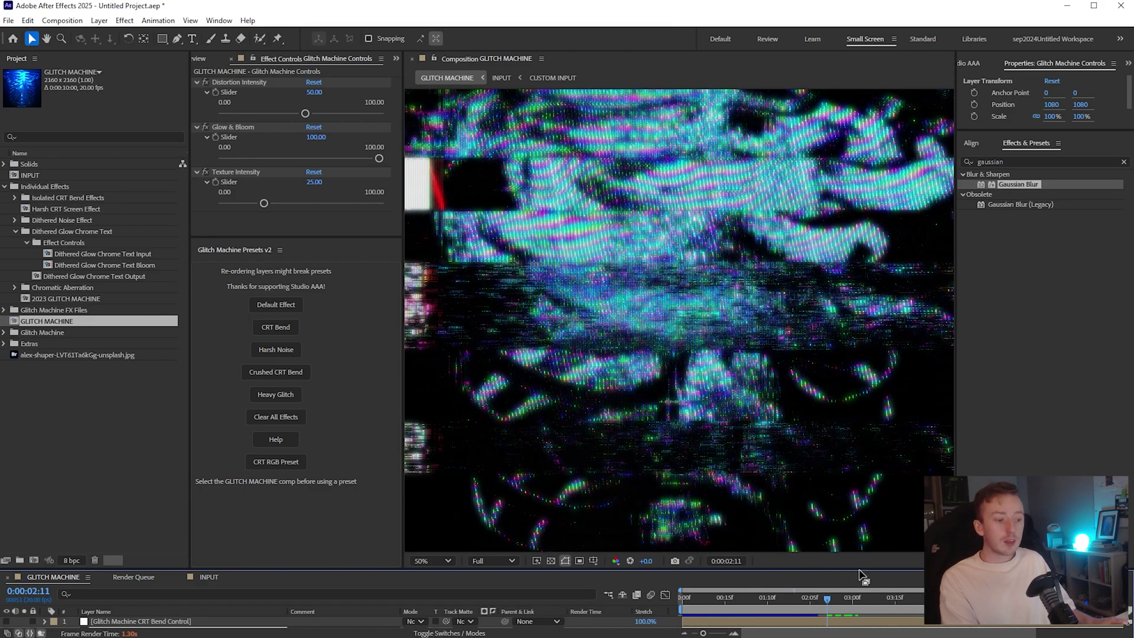
Open the Glitch Displacement Source File (Keep Hidden) composition and inspect its whole displacement pattern at 0:00:02:11 and 0:00:03:08
drag(859, 567, 661, 298)
click(111, 471)
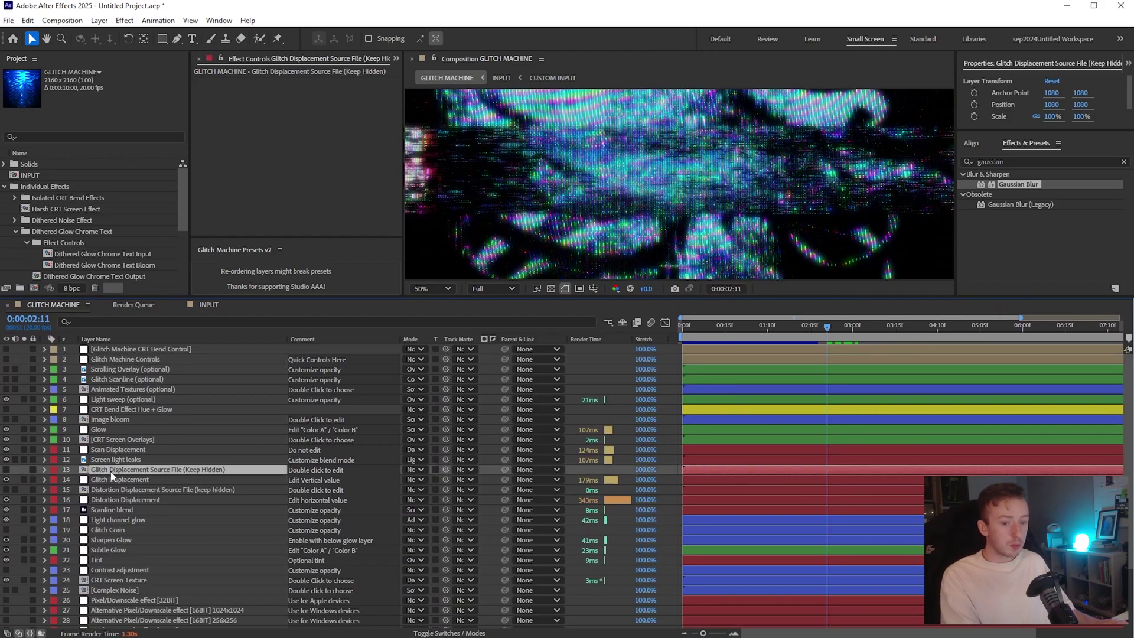
double_click(112, 471)
drag(679, 299, 815, 549)
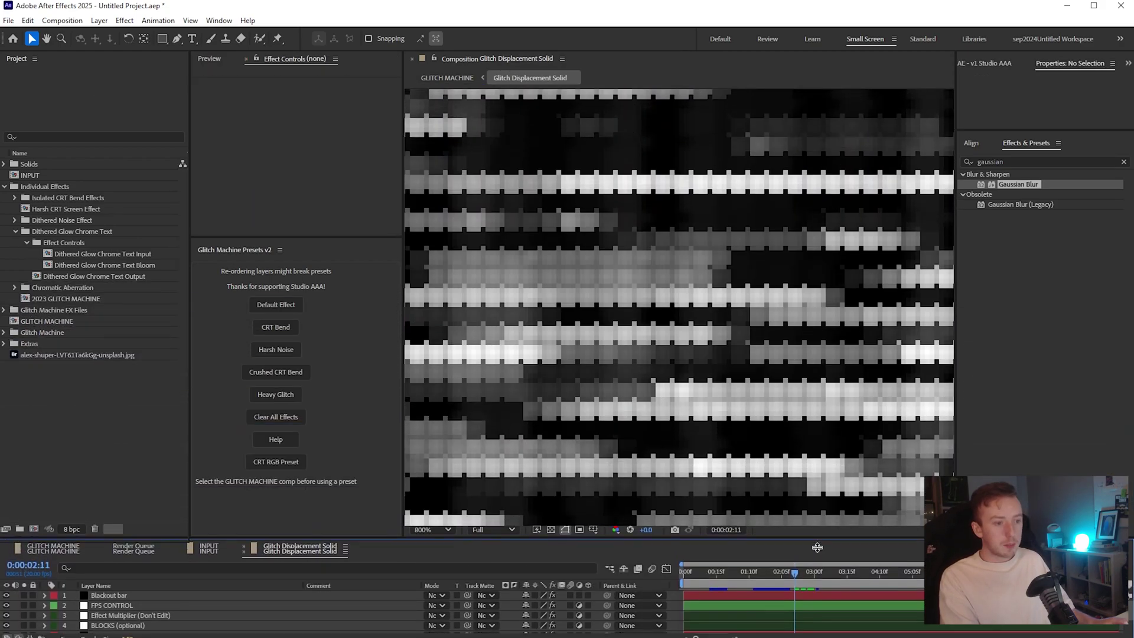
scroll(664, 264, down, 8)
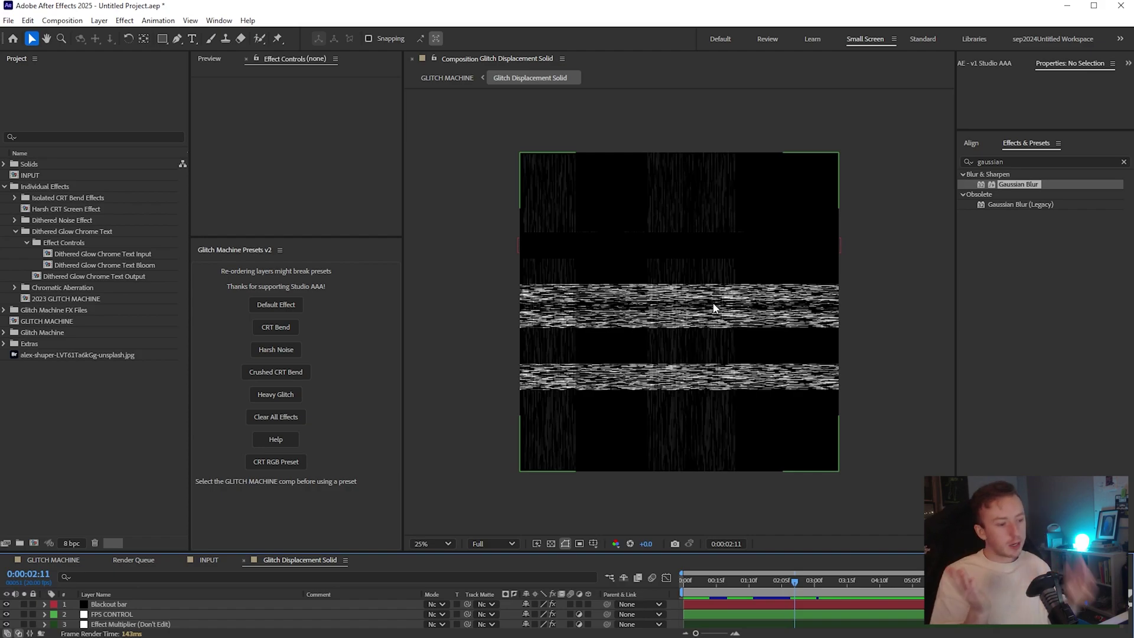
mouse_move(824, 587)
mouse_down()
mouse_move(907, 596)
mouse_move(832, 599)
mouse_up()
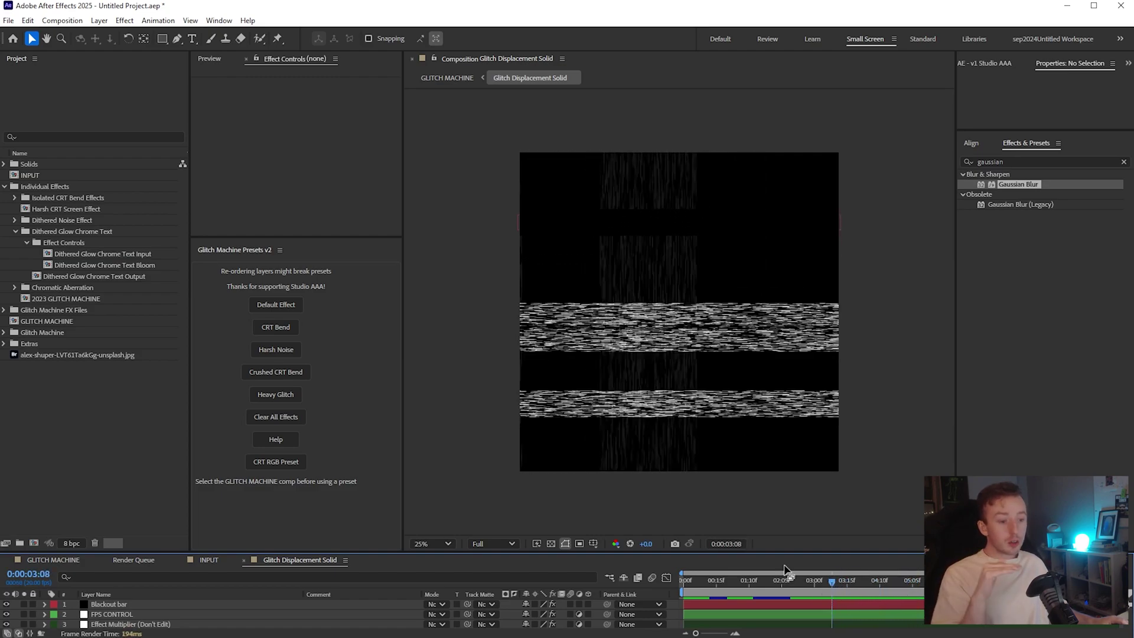
Hide the Effect Multiplier (Don't Edit) layer in the Glitch Displacement Solid composition
drag(790, 553, 790, 452)
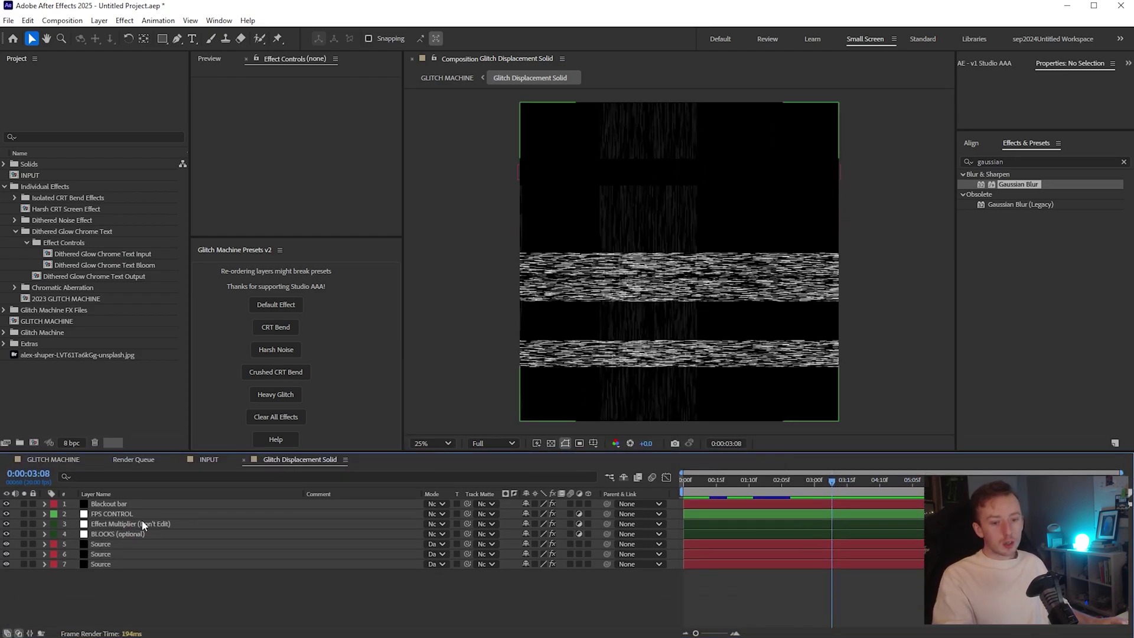
click(6, 524)
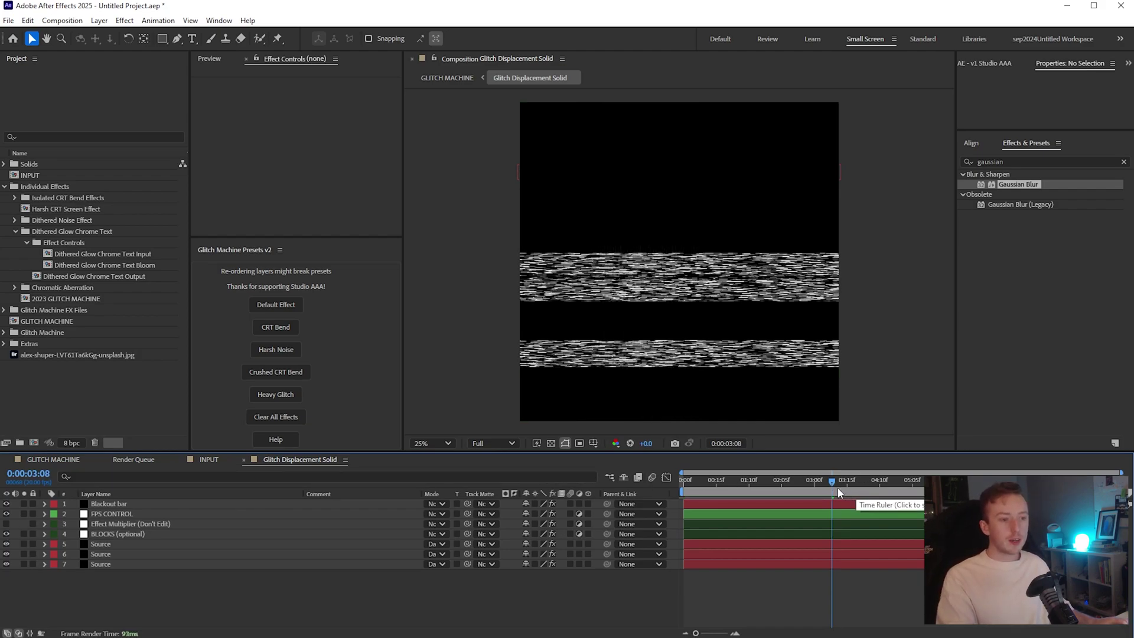
Inspect the Glitch Displacement Solid pattern at 0:00:08:07 and view the same frame in the GLITCH MACHINE composition
drag(832, 489, 1048, 491)
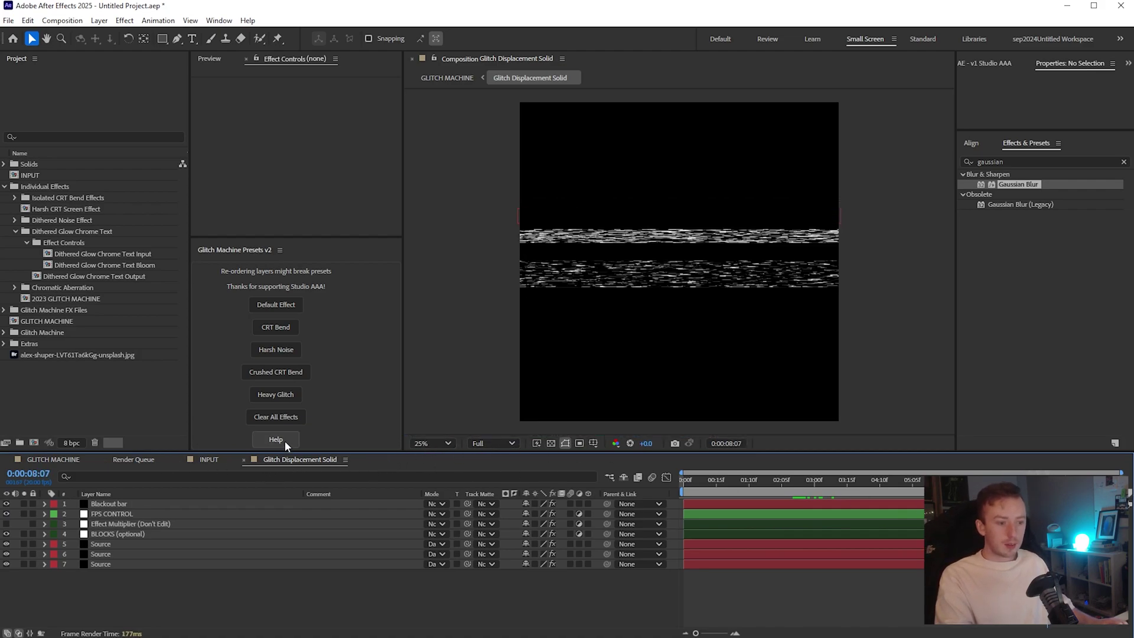
click(734, 446)
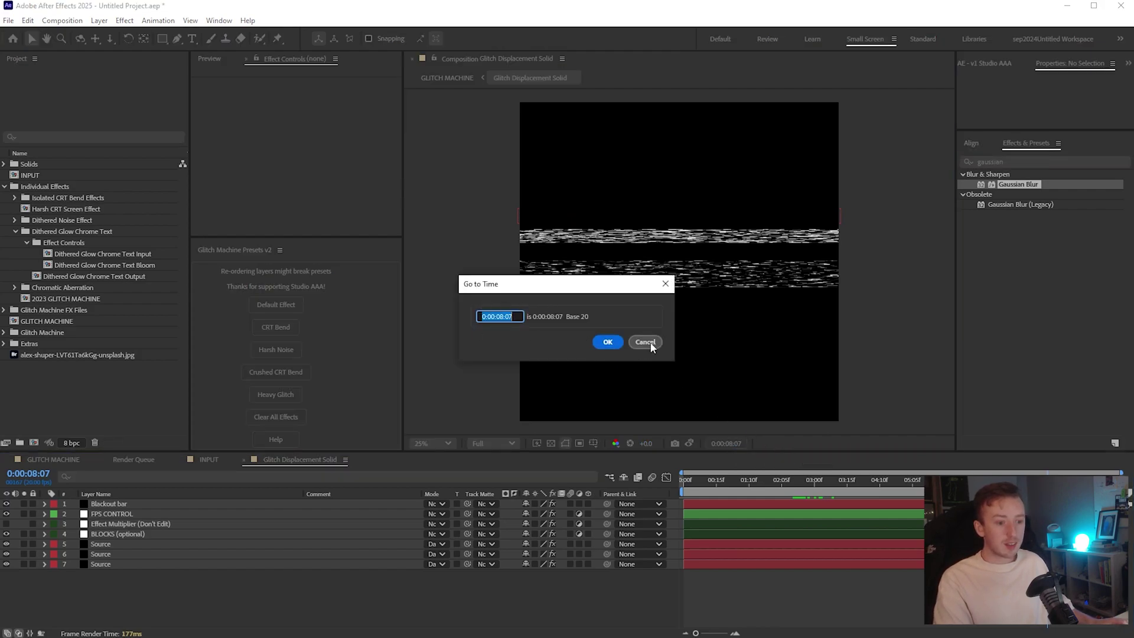
click(648, 342)
click(37, 459)
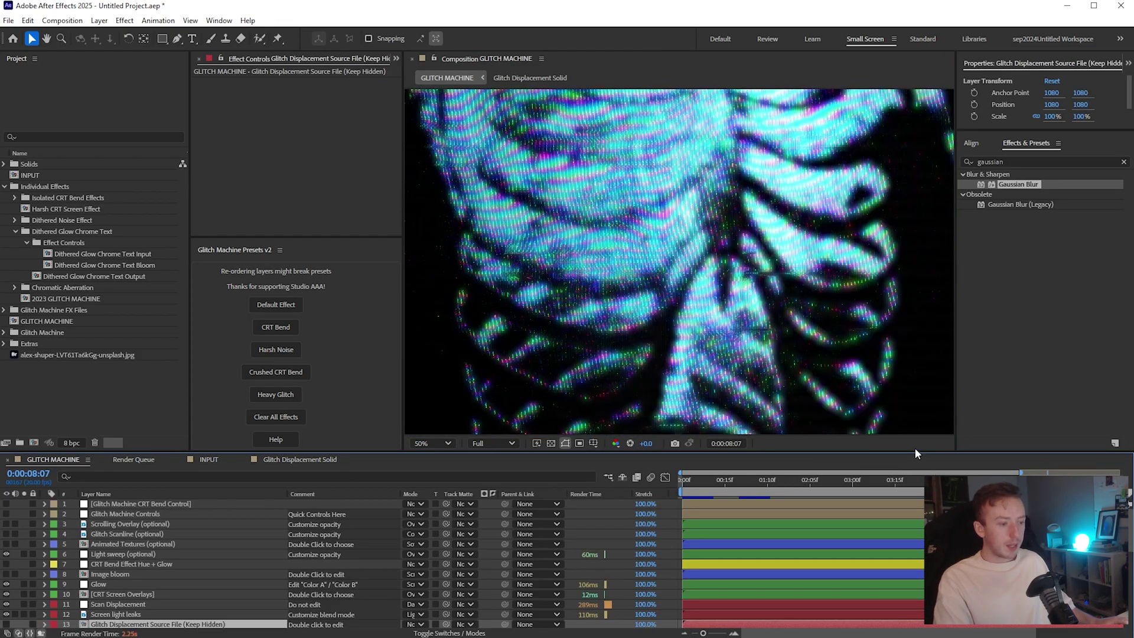
drag(914, 450, 932, 632)
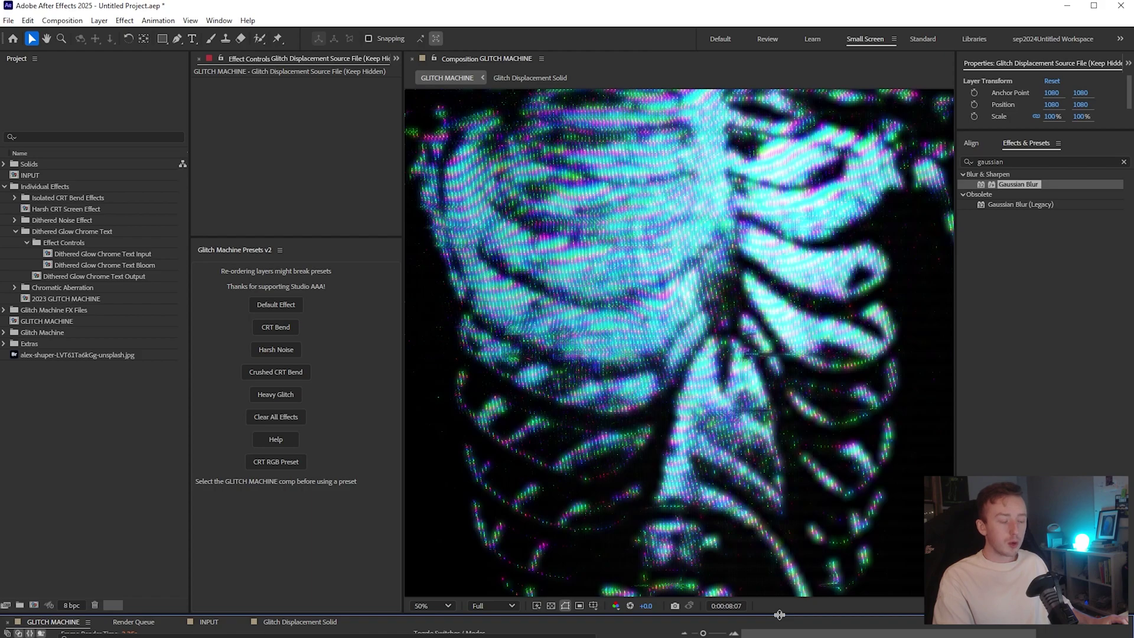
drag(779, 615, 765, 378)
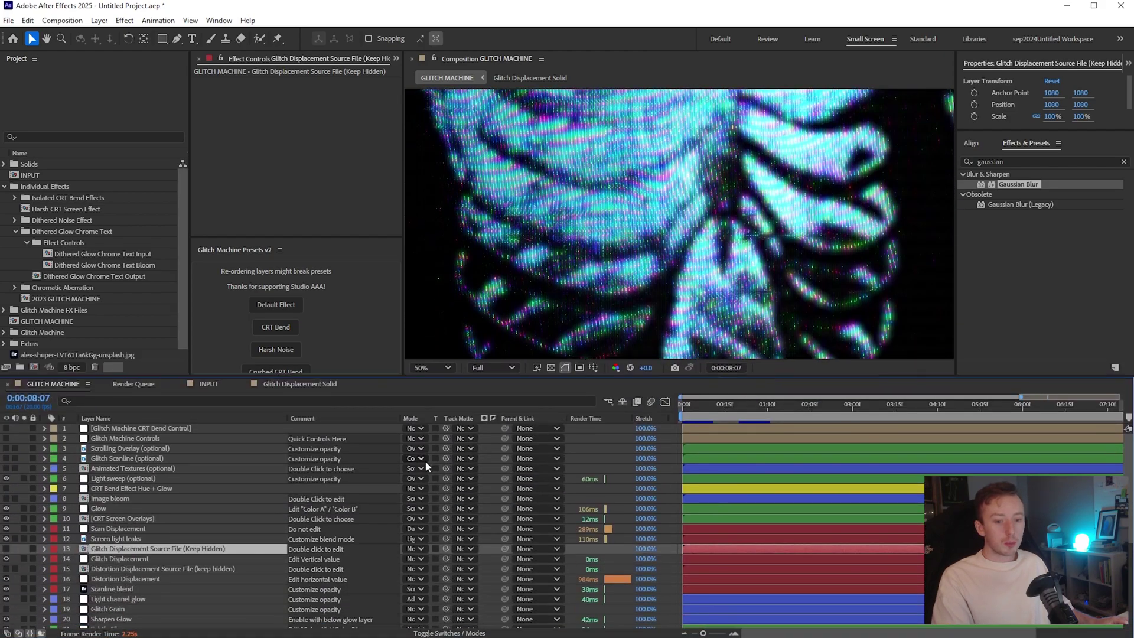
Raise the Max Horizontal Displacement of the Glitch Displacement layer to 2203
click(151, 558)
drag(542, 383, 540, 614)
drag(310, 112, 1117, 129)
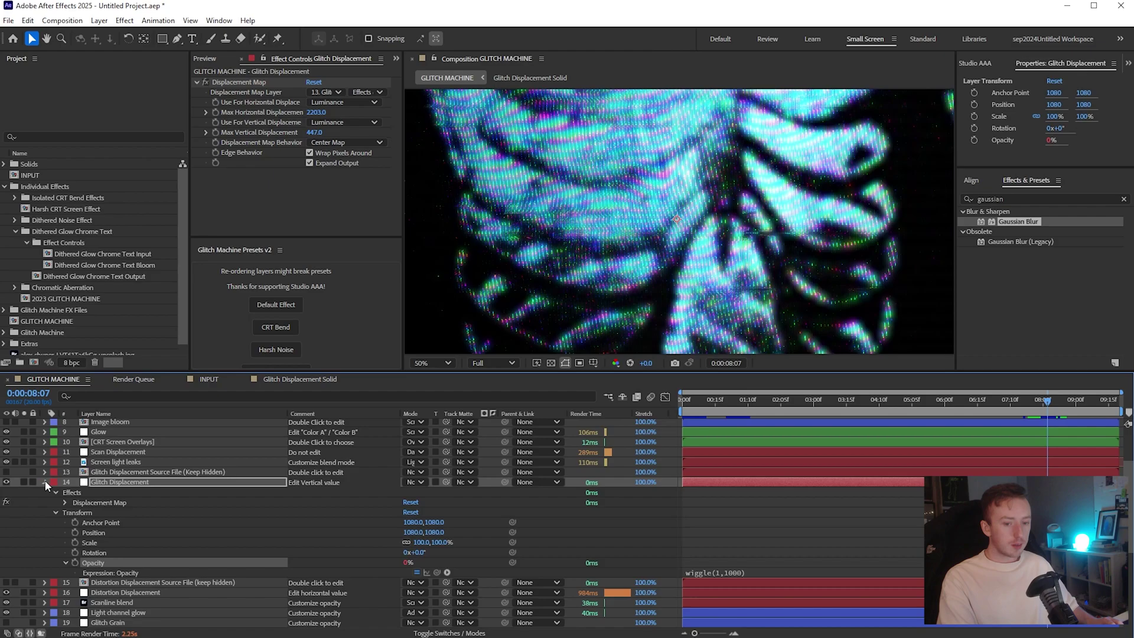
Remove the wiggle(1,1000) expression from the Glitch Displacement layer's Opacity
click(55, 512)
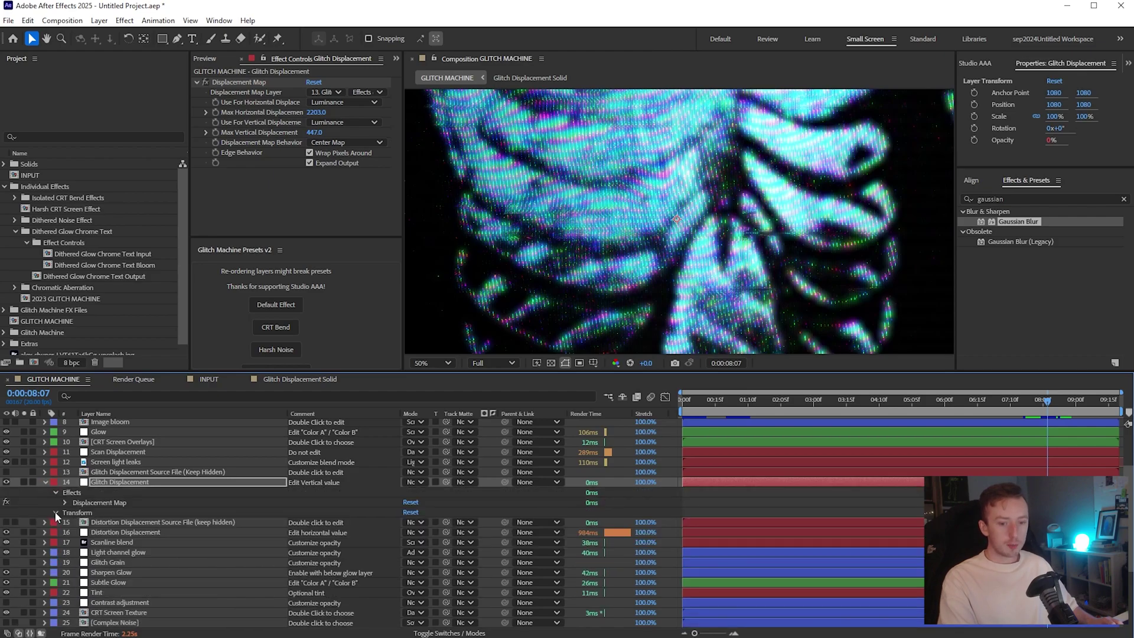
click(55, 512)
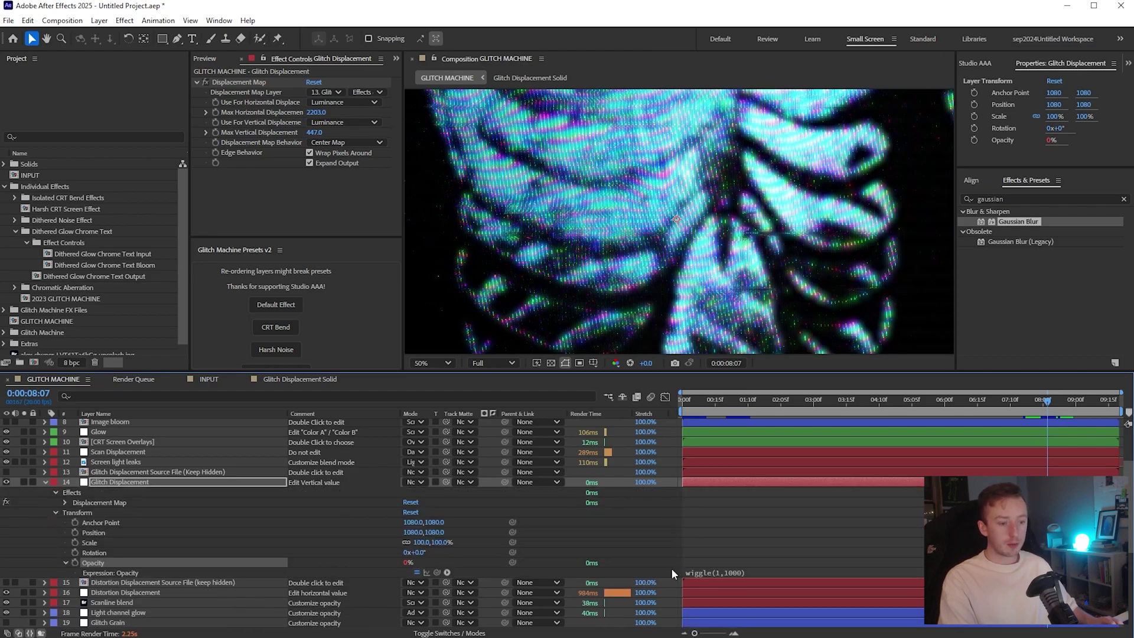
click(745, 573)
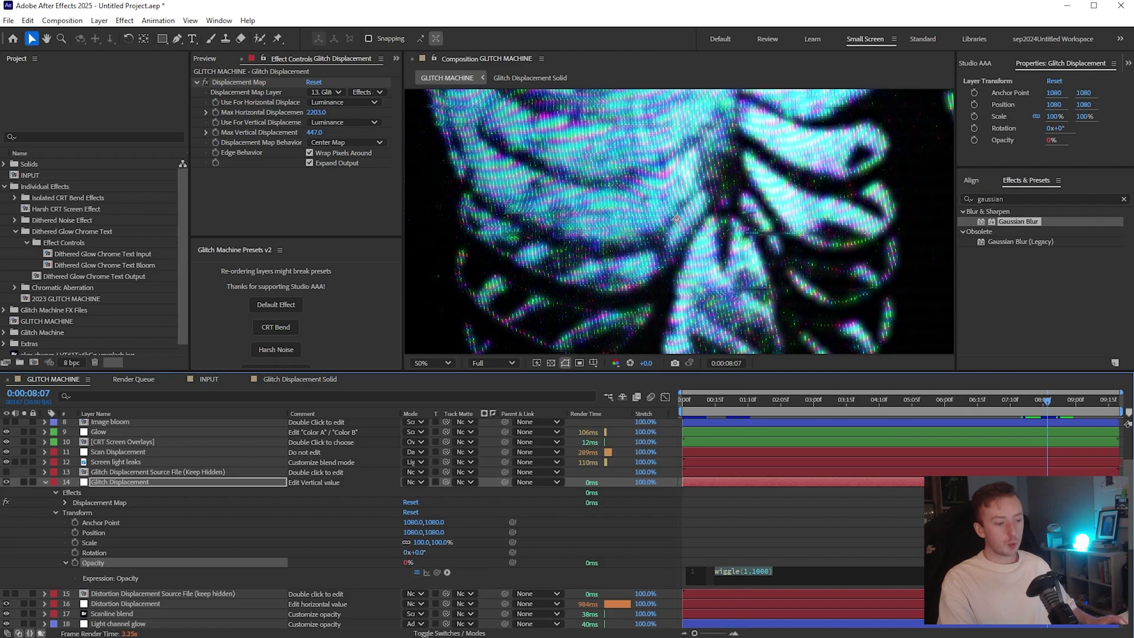
key(BackSpace)
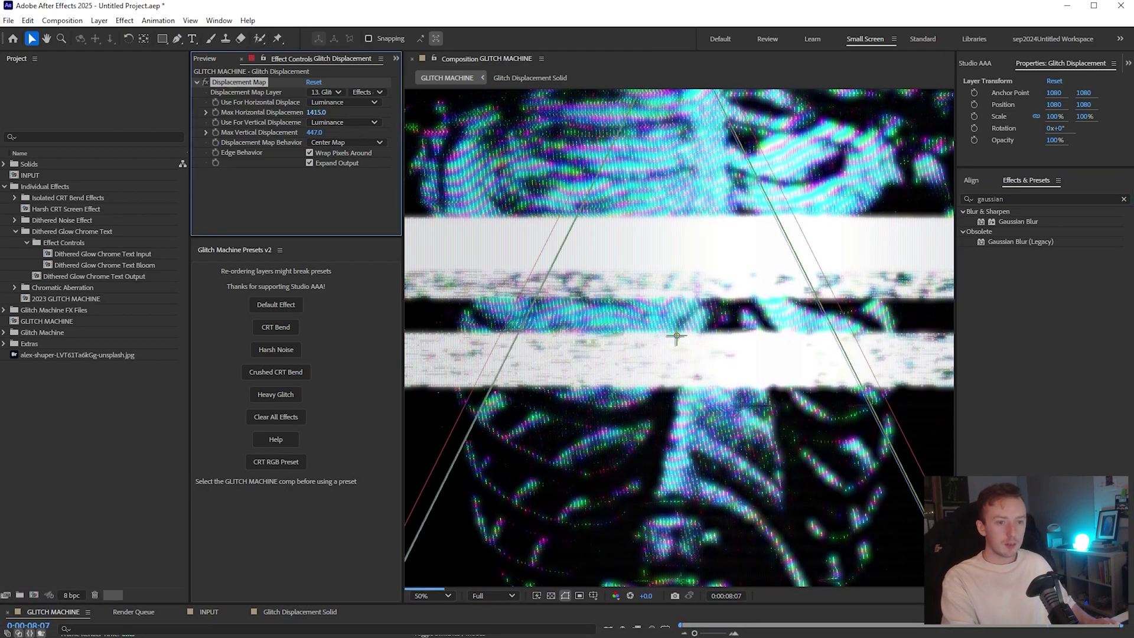
Set the Glitch Displacement layer's Max Horizontal Displacement to 165 and its Max Vertical Displacement to 23
mouse_move(315, 112)
mouse_down()
mouse_move(321, 136)
mouse_move(59, 144)
mouse_move(317, 115)
mouse_up()
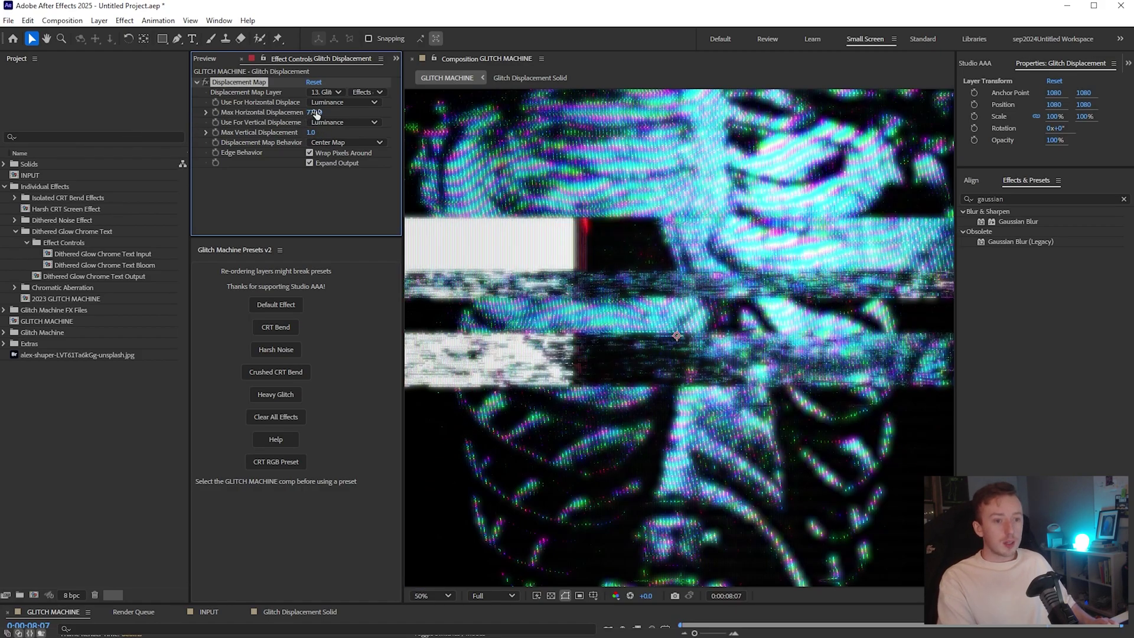
drag(221, 112, 312, 113)
drag(206, 115, 299, 114)
drag(310, 132, 323, 133)
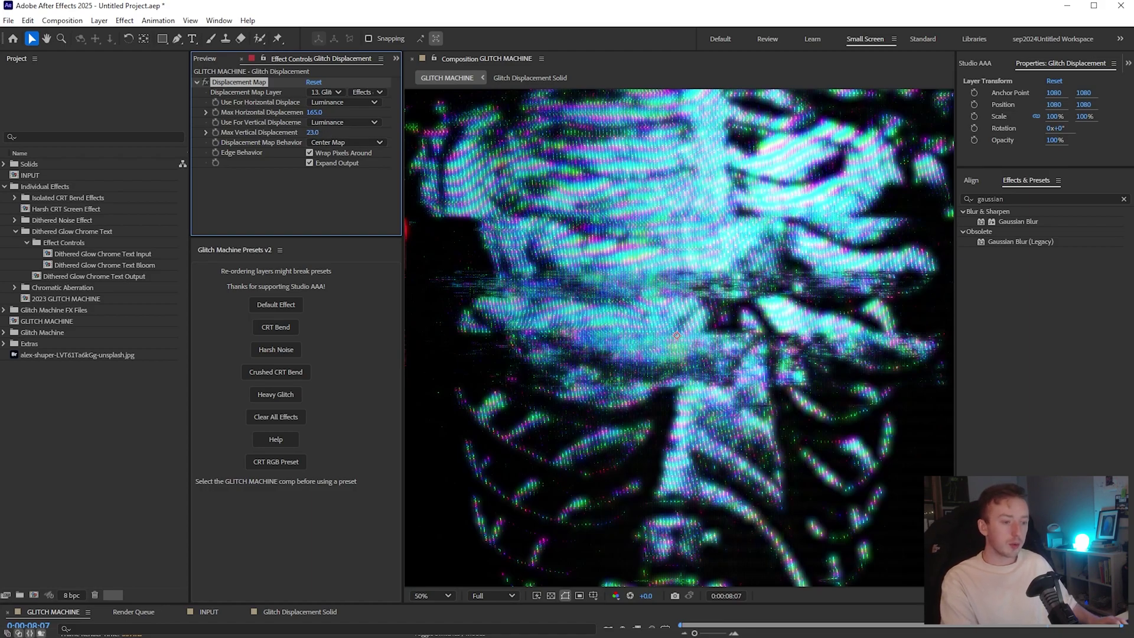
On the Glitch Machine Controls layer, try a Distortion Intensity of about 85, return it to about 50, and lower Glow & Bloom
drag(900, 603, 899, 414)
click(46, 526)
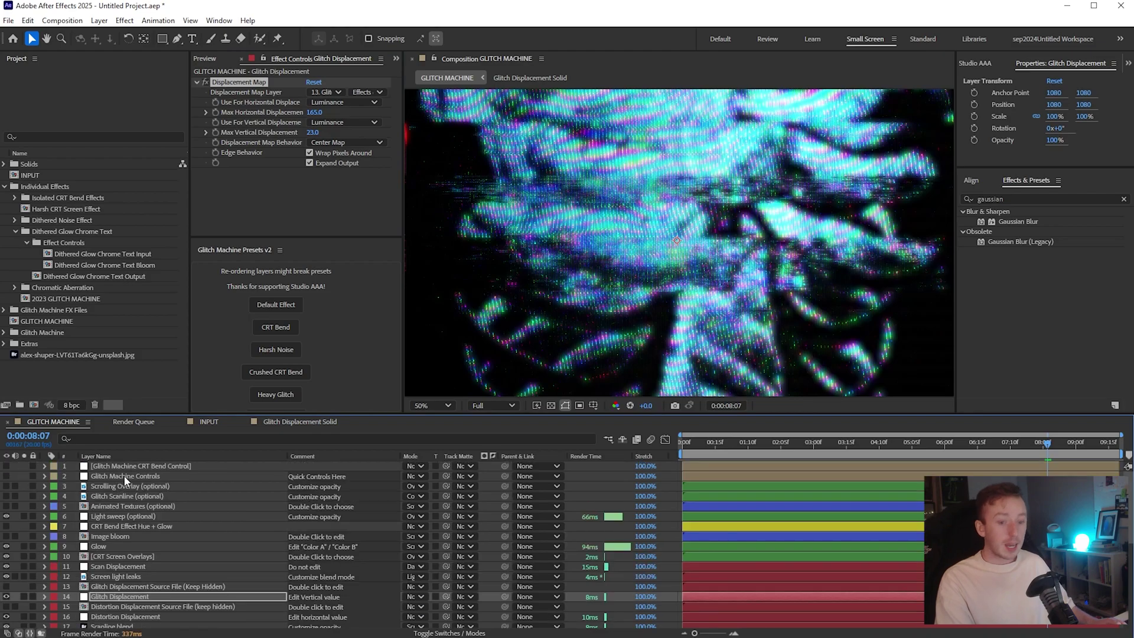
click(123, 476)
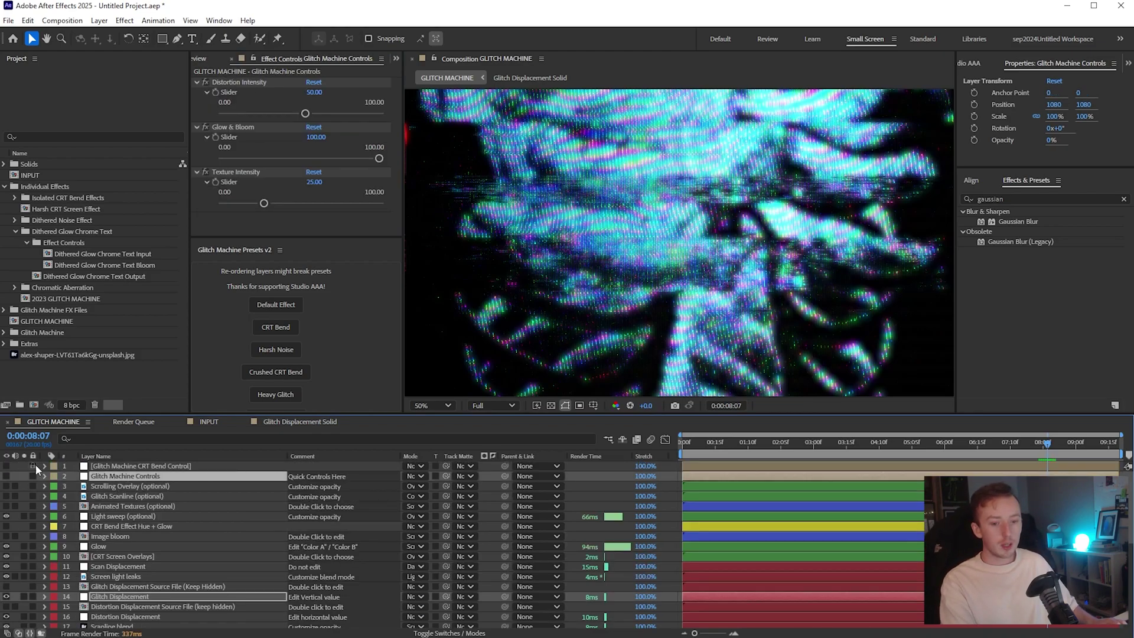
drag(407, 415, 406, 577)
click(359, 113)
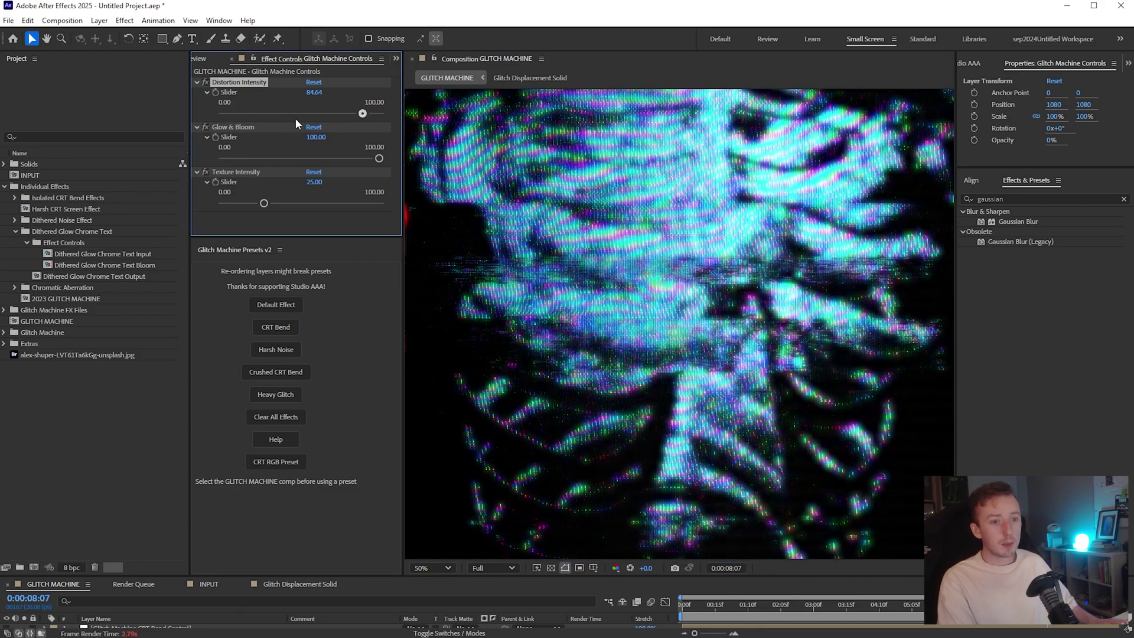
click(307, 113)
click(291, 161)
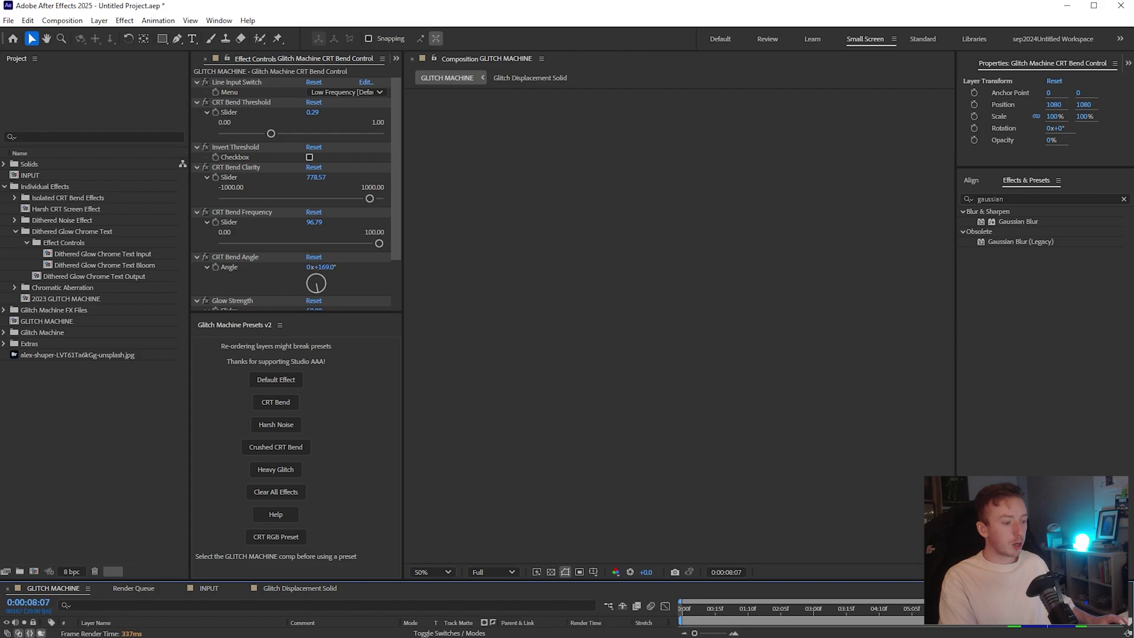
Set the CRT Bend Angle on the Glitch Machine CRT Bend Control layer to 83°
drag(318, 292, 325, 287)
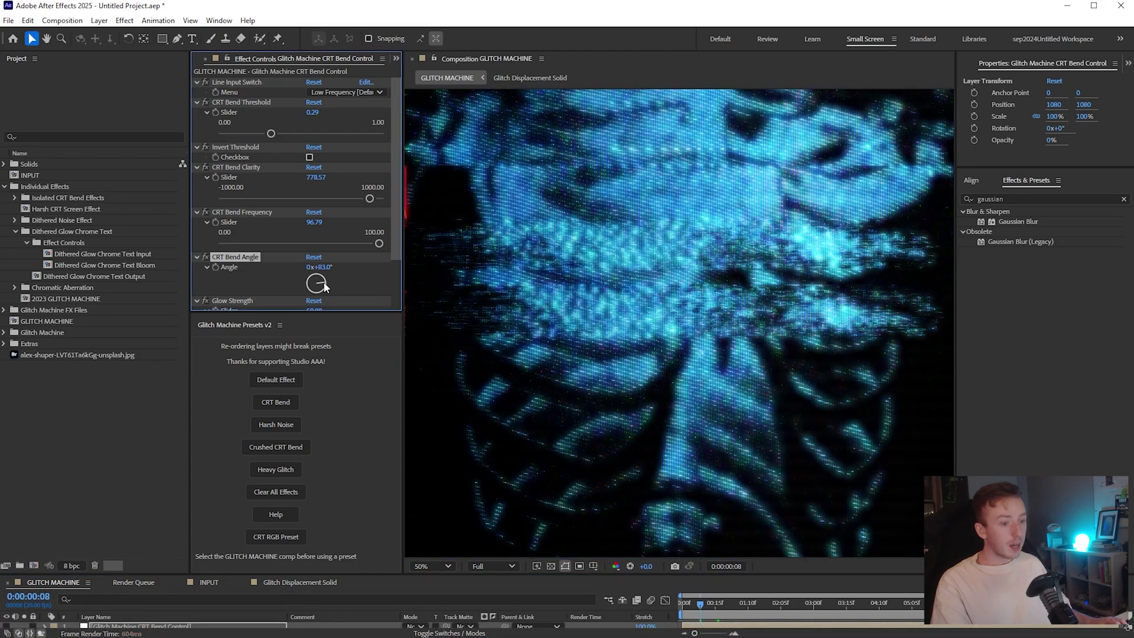
drag(839, 573, 839, 209)
Enable the Alternative Pixel/Downscale effect [16BIT] 1024x1024 layer
click(122, 525)
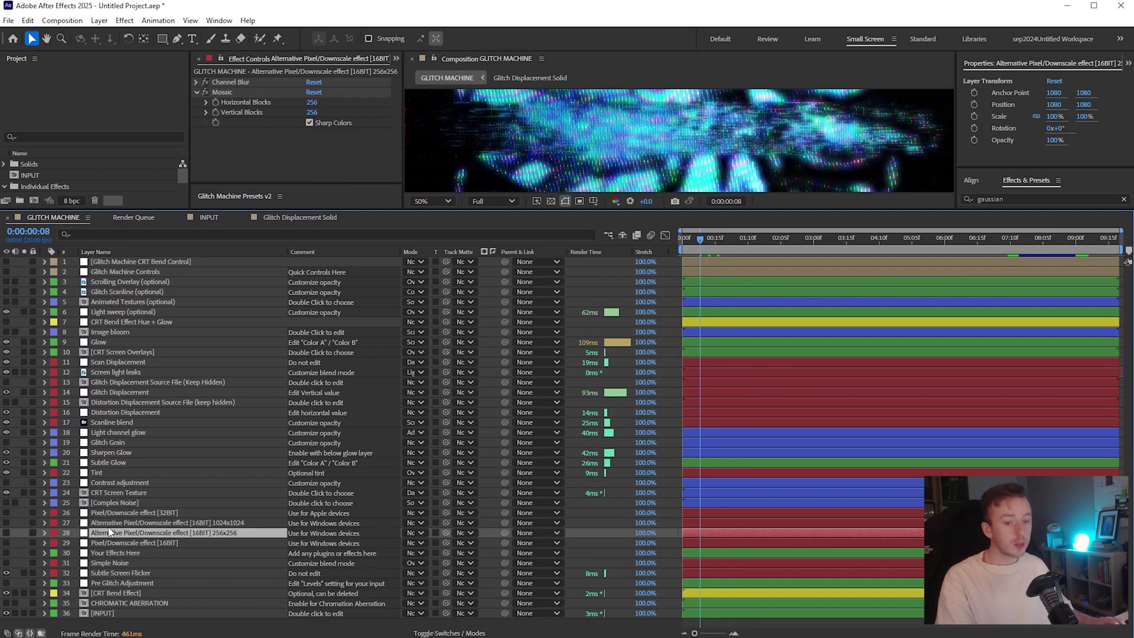
click(6, 523)
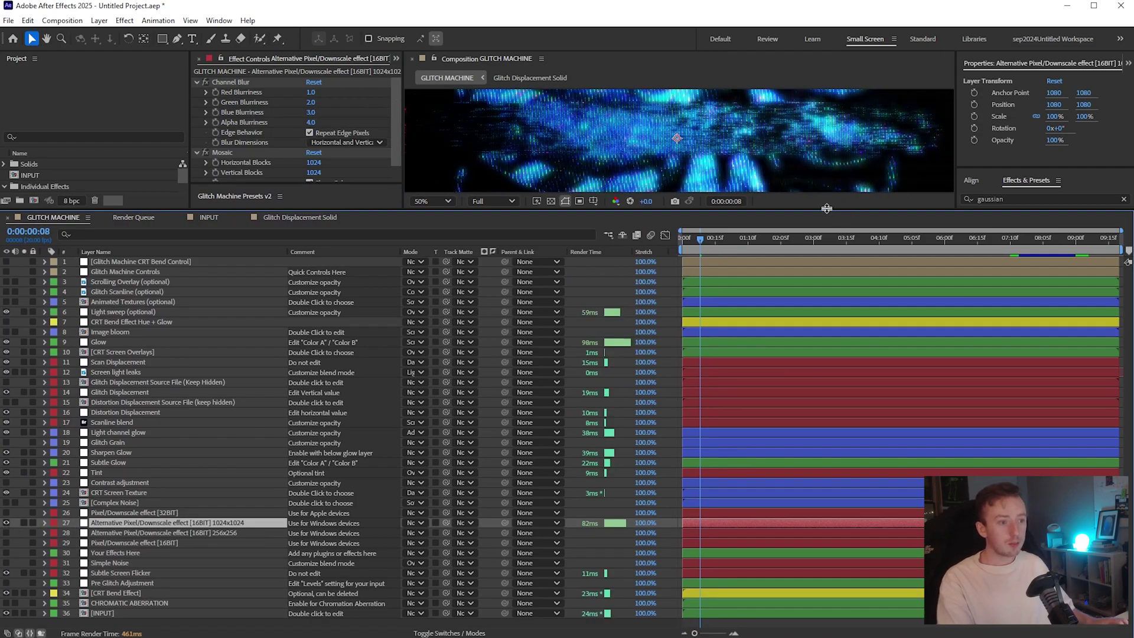
Enable the Pre Glitch Adjustment layer and tighten its Levels by lowering the input white and raising the input black
click(120, 584)
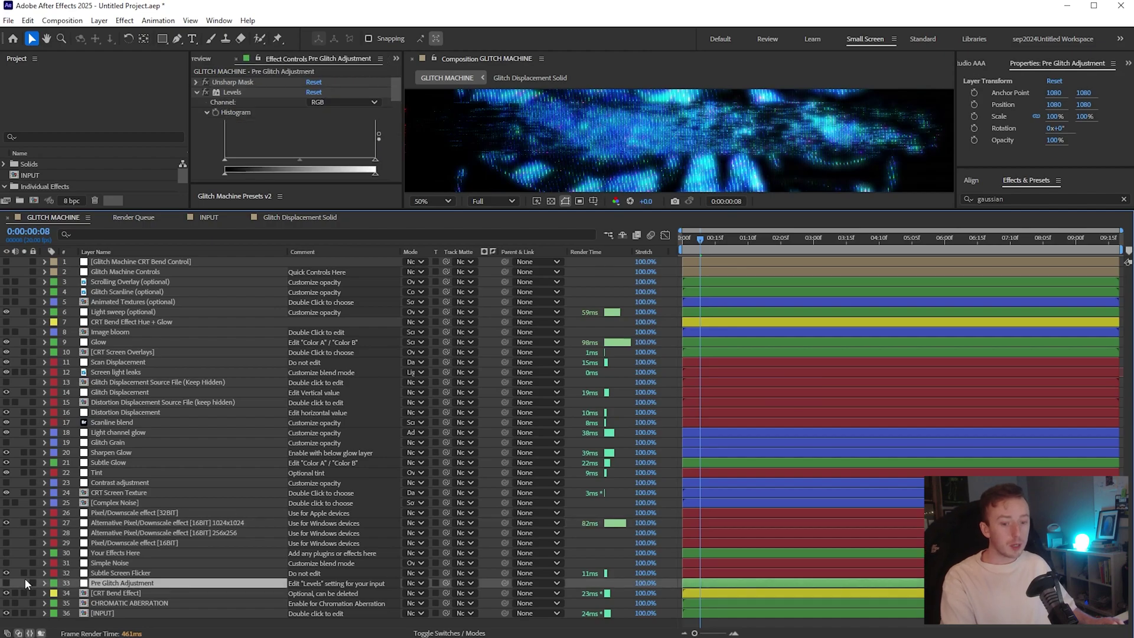
drag(373, 209, 372, 586)
drag(375, 159, 339, 159)
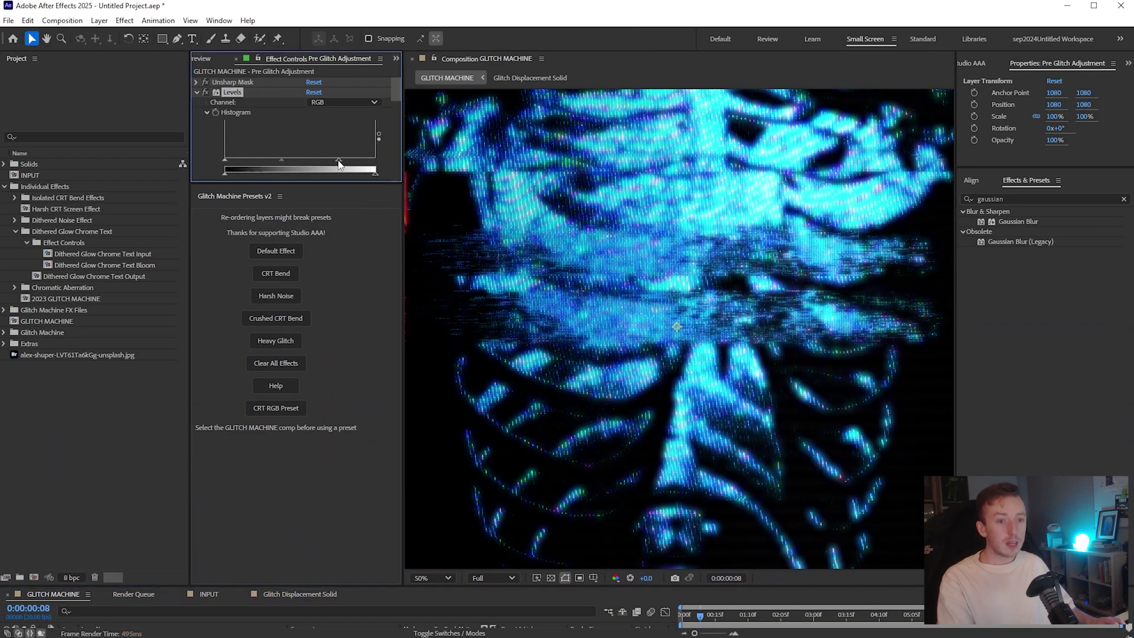
drag(224, 159, 238, 161)
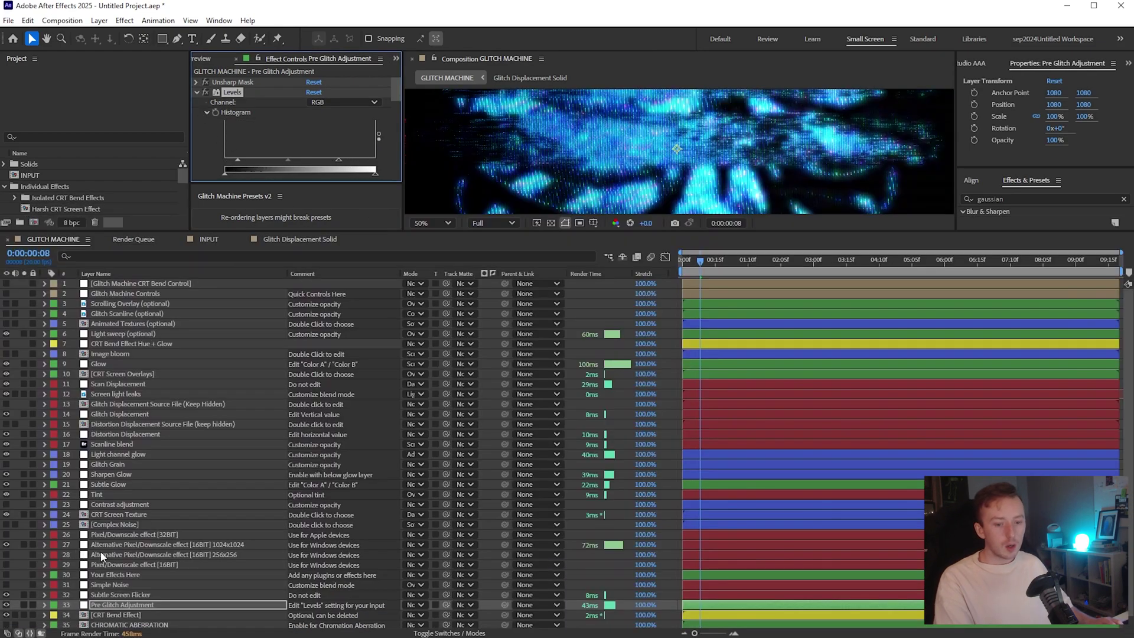
Hide the 1024x1024 Alternative Pixel/Downscale layer and show the 256x256 version in its place
click(101, 548)
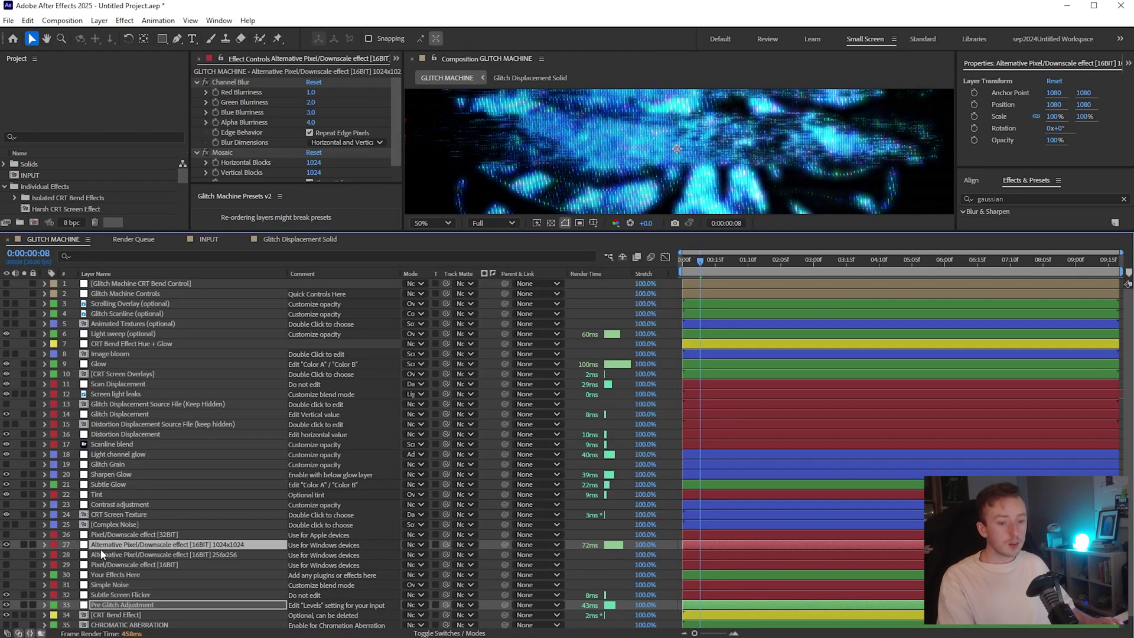
click(6, 544)
click(6, 554)
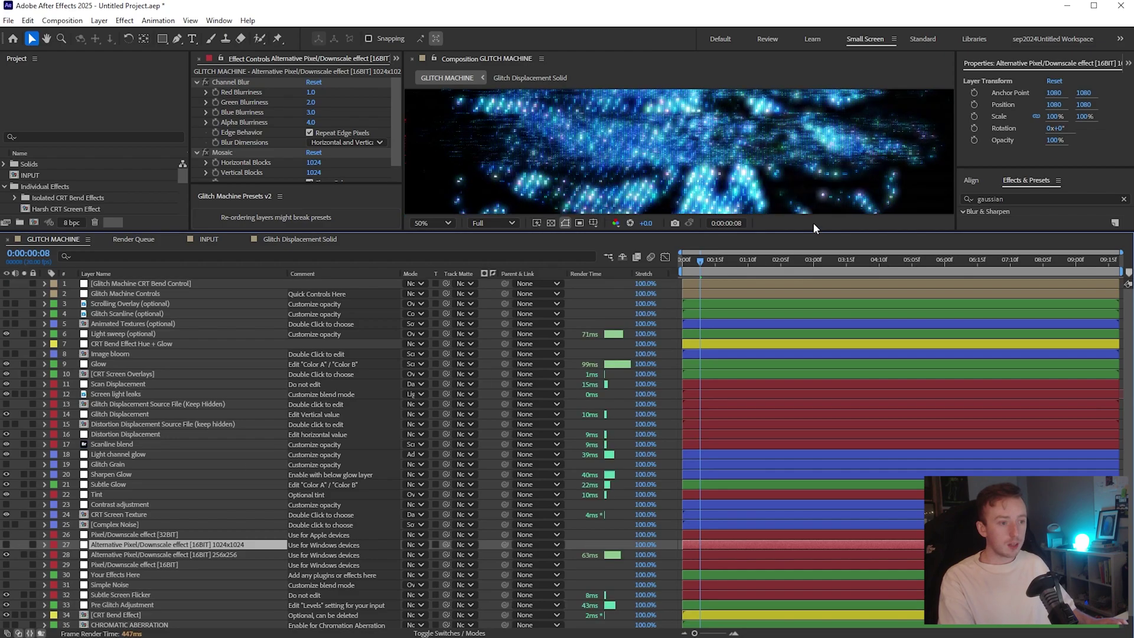
drag(812, 236, 845, 533)
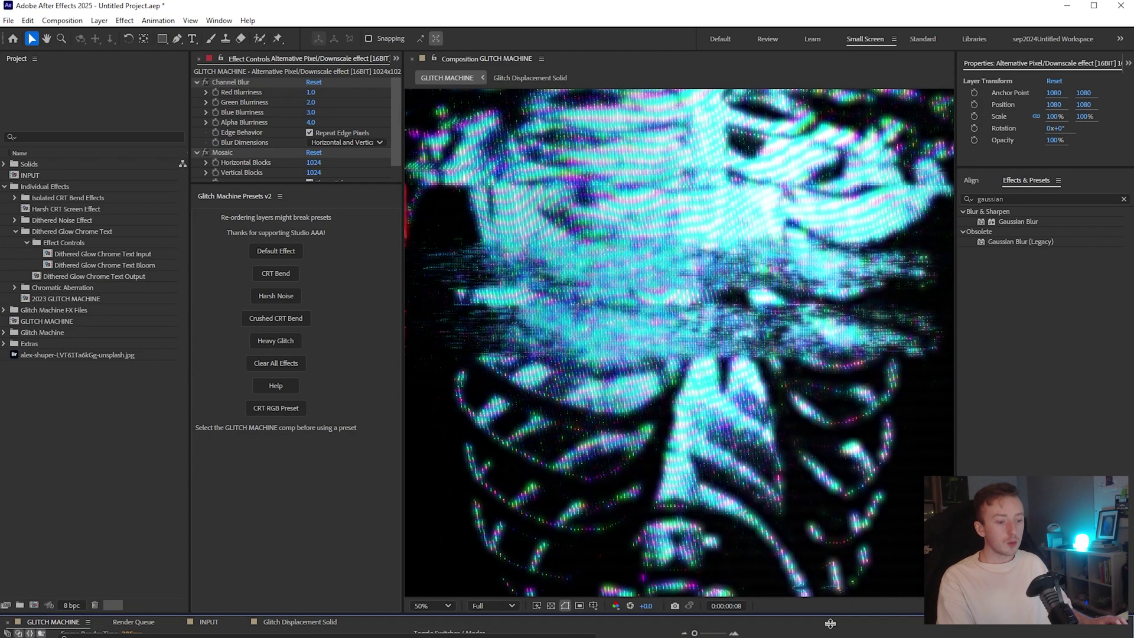
Reframe the skeleton photo in the INPUT composition on the skull, scaled to 280% at position 1895, 5134.5
click(8, 20)
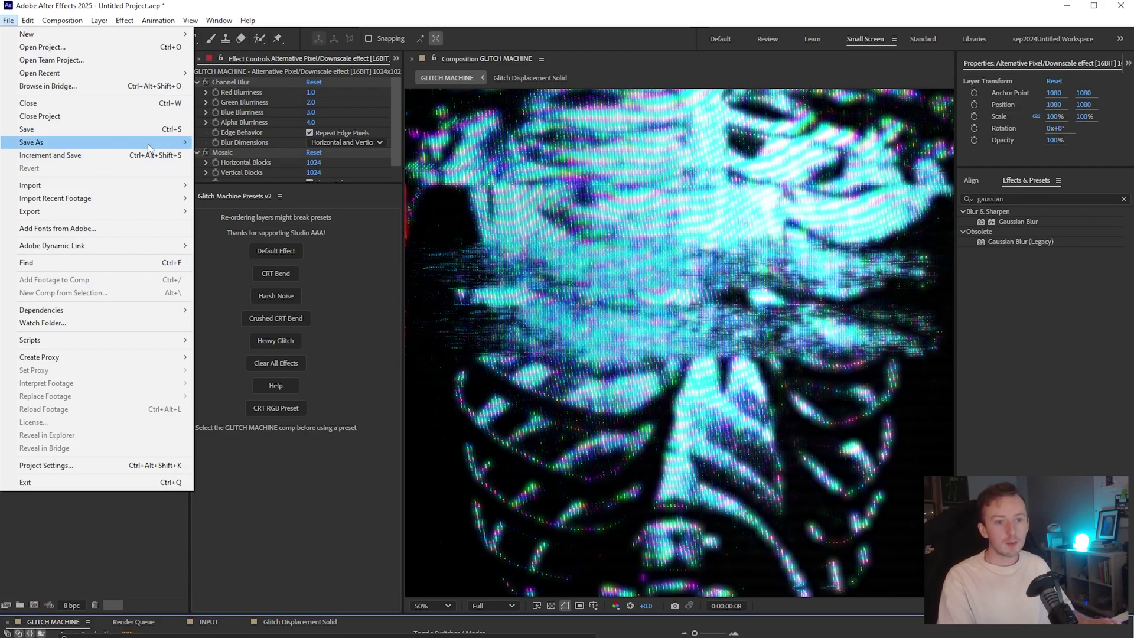
click(311, 501)
click(209, 622)
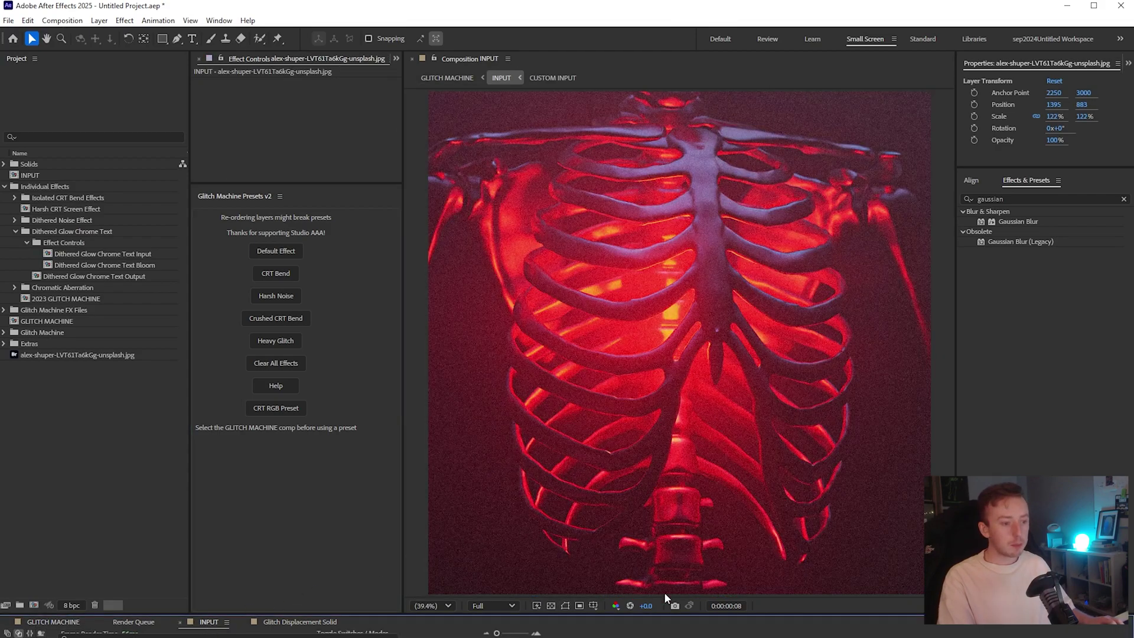
click(693, 156)
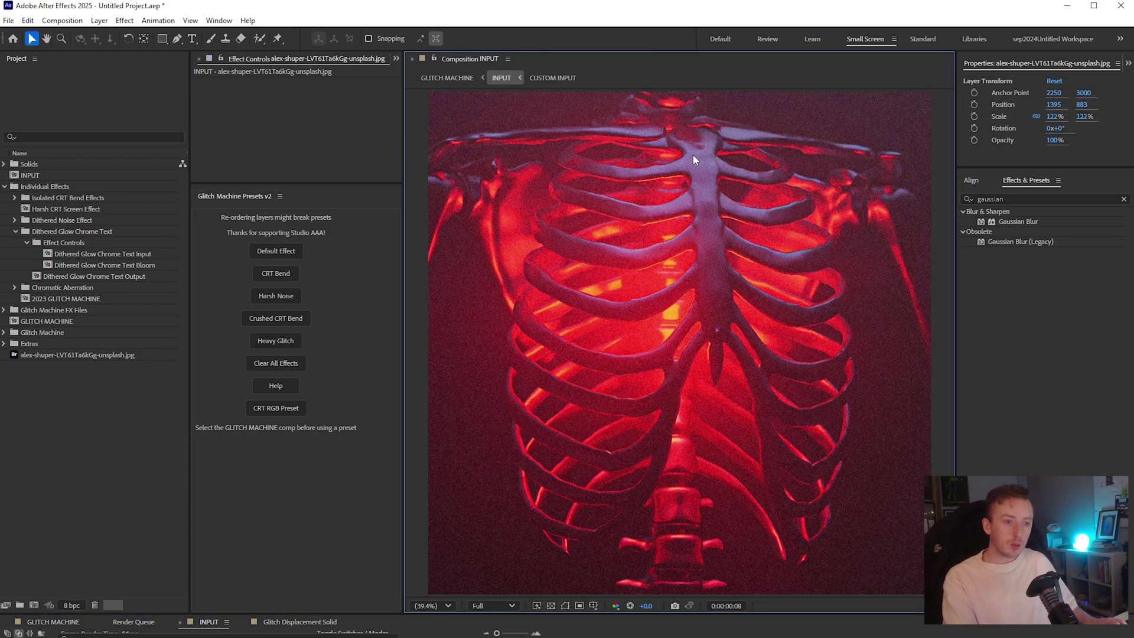
drag(692, 155, 700, 384)
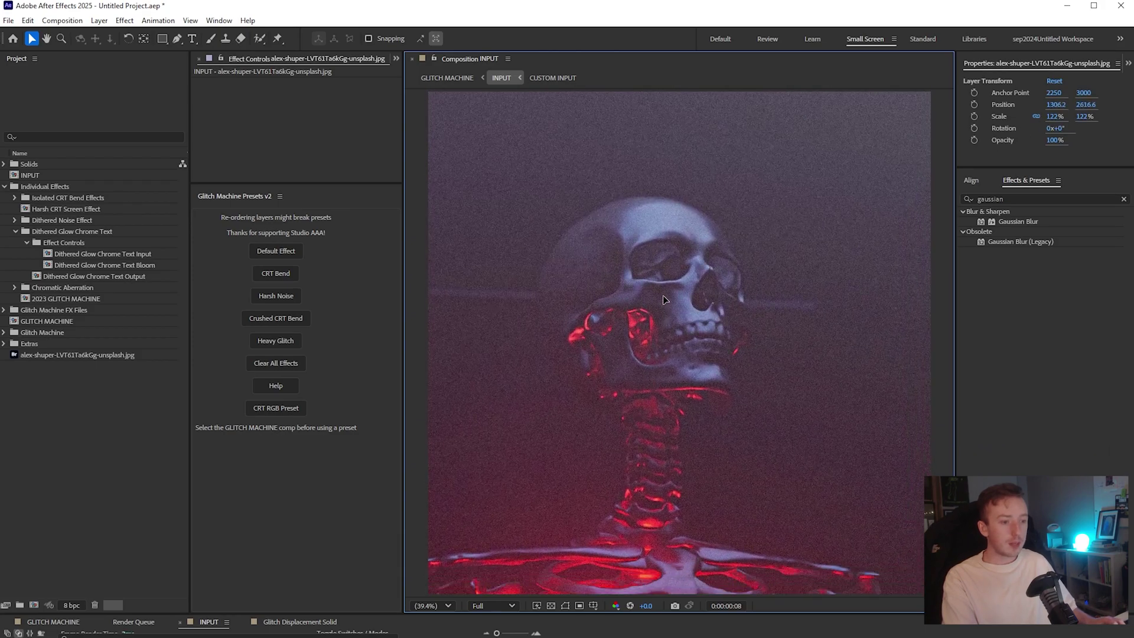
drag(1086, 116, 1082, 149)
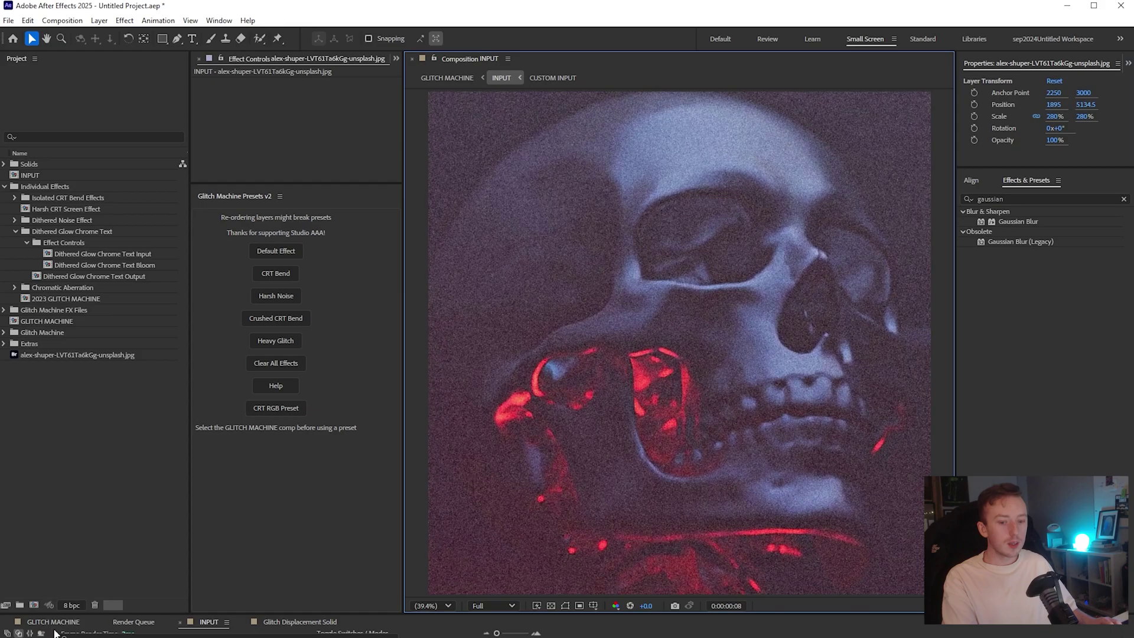
Examine the glitch effects on the skull in the GLITCH MACHINE composition and compare them with the INPUT composition
click(53, 622)
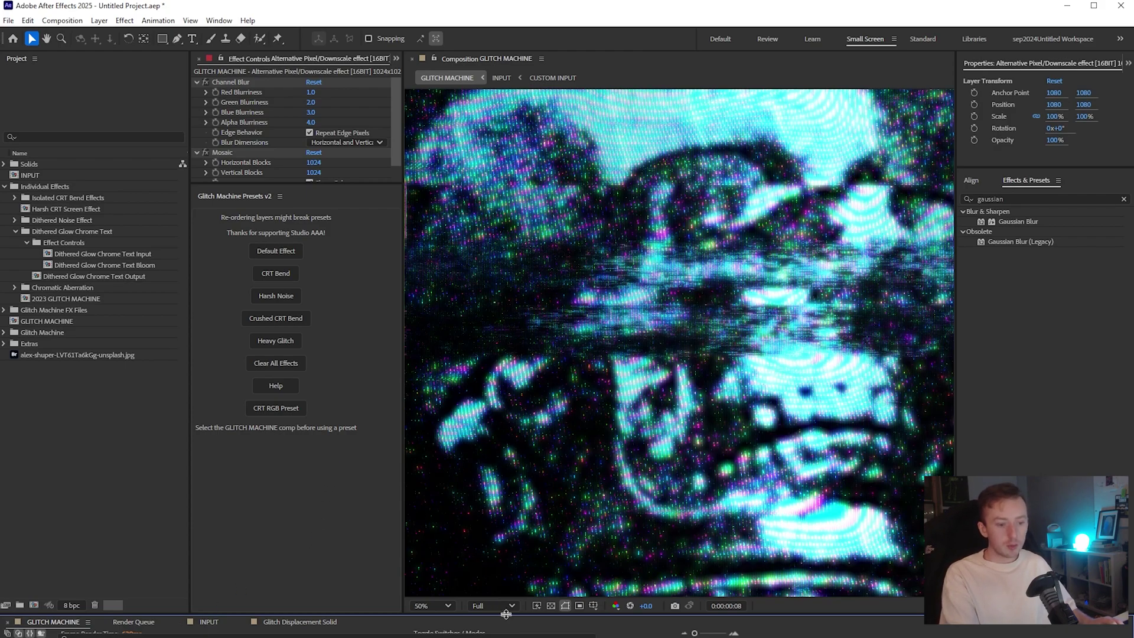
drag(505, 616, 504, 439)
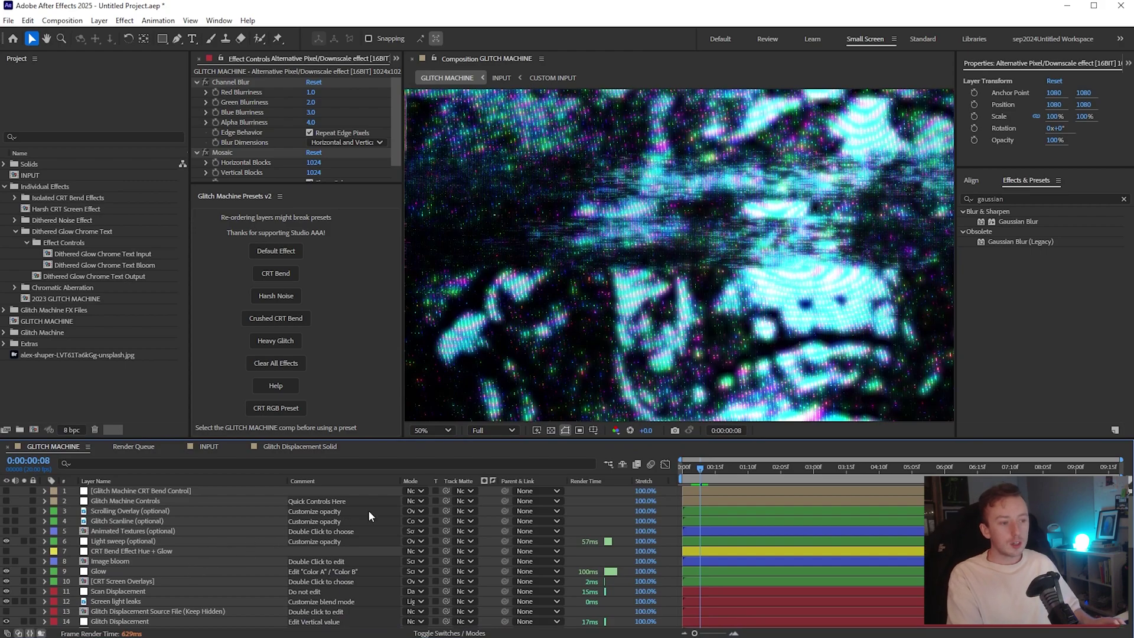
click(210, 447)
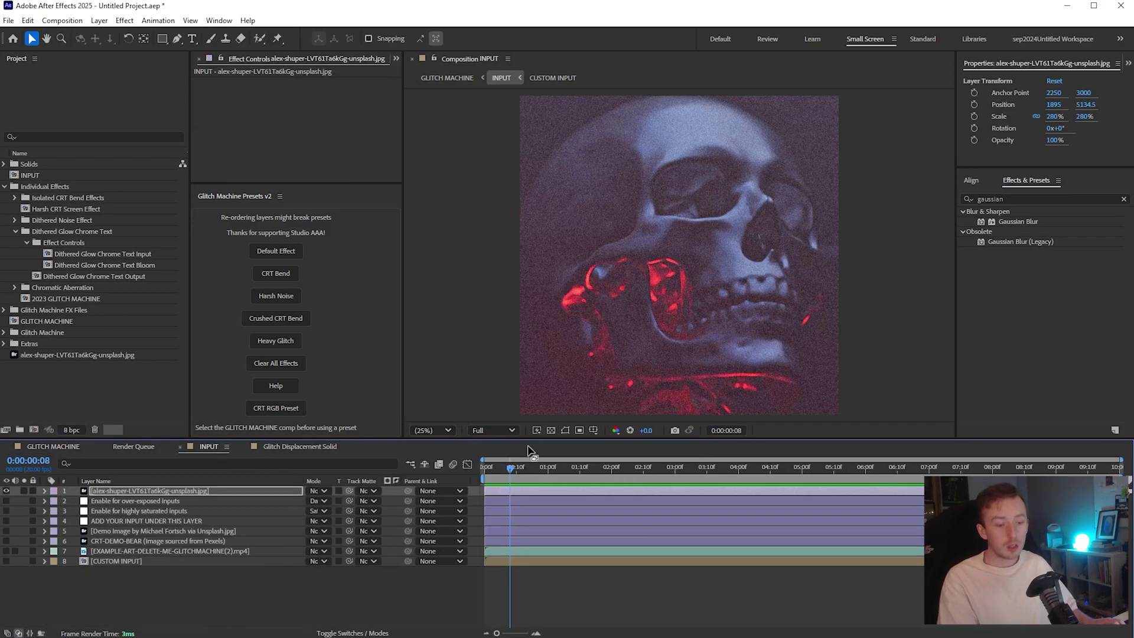
Show the GLITCH MACHINE composition in an enlarged preview and look at the Save Frame As options without saving
click(53, 447)
drag(835, 440, 835, 601)
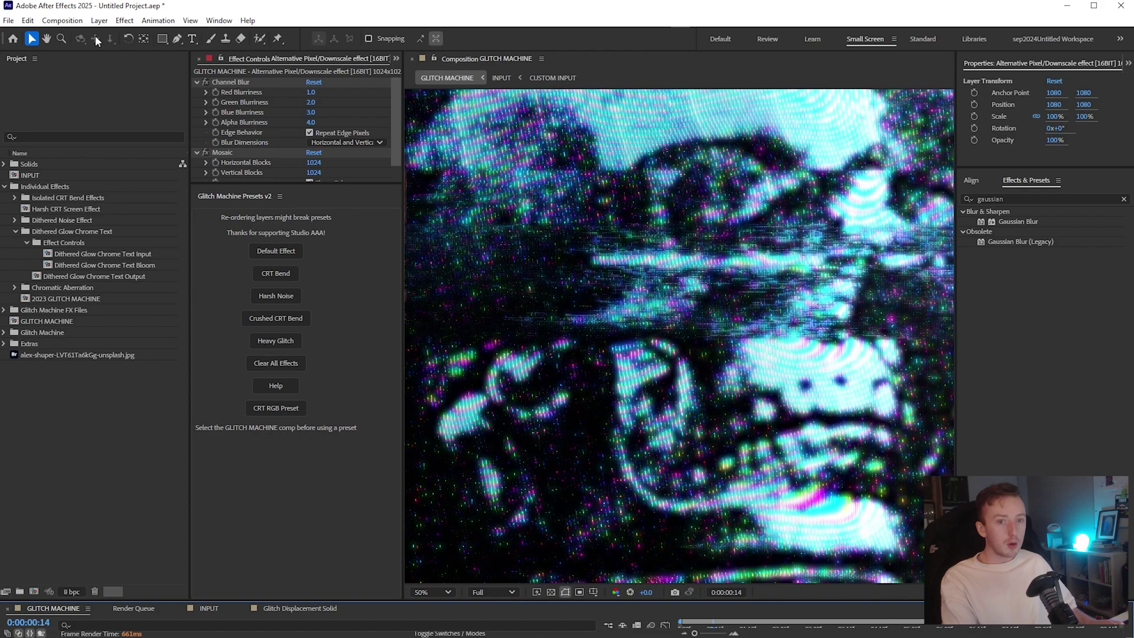
click(62, 20)
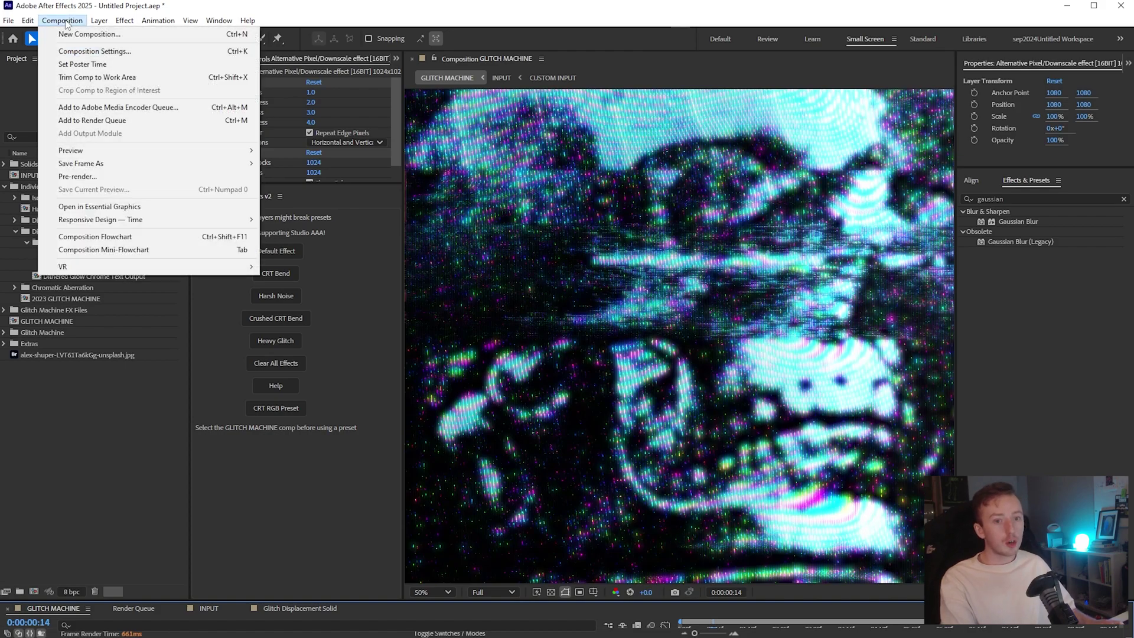
mouse_move(126, 166)
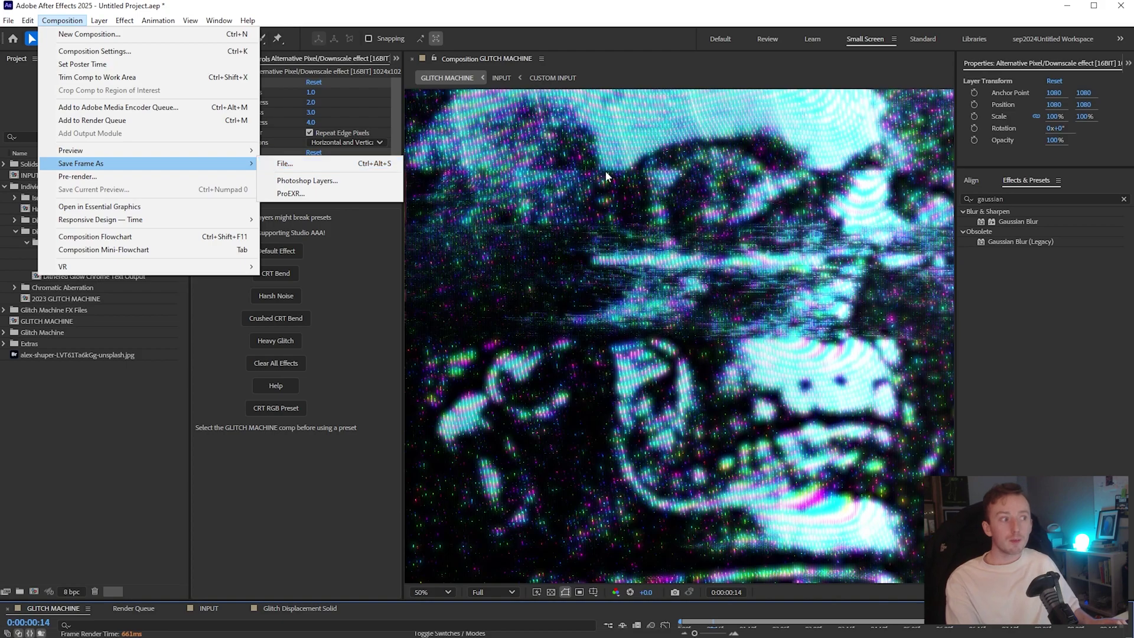
click(597, 203)
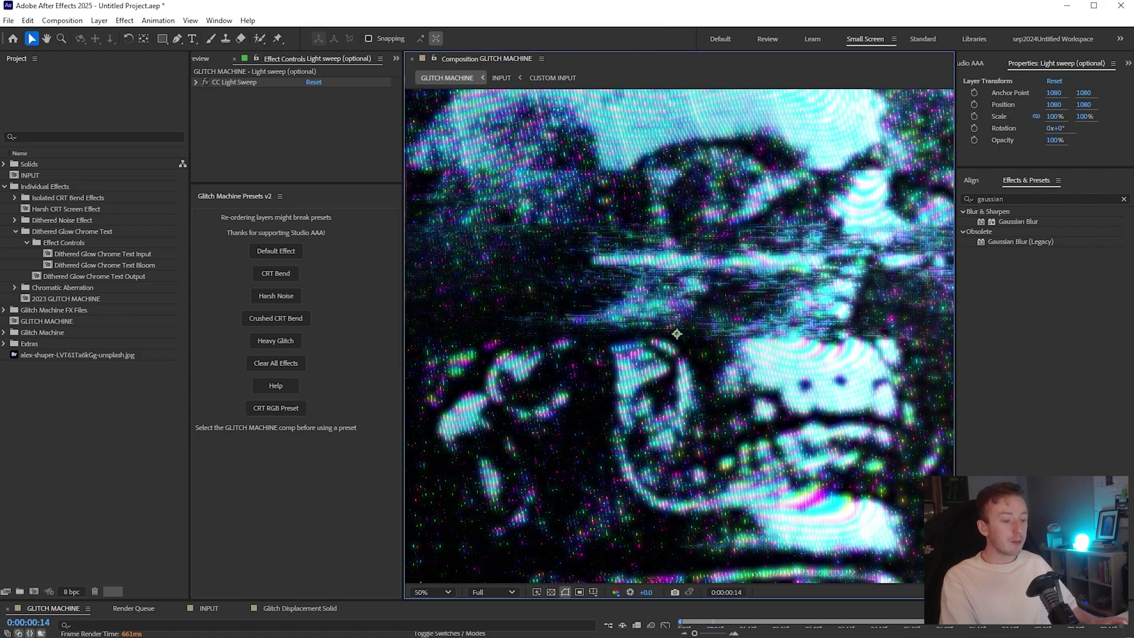
Switch to the browser, examine the Glitch Machine v1124 example posts on X, including the statue image, and return to After Effects
key(alt+Tab)
scroll(608, 237, down, 12)
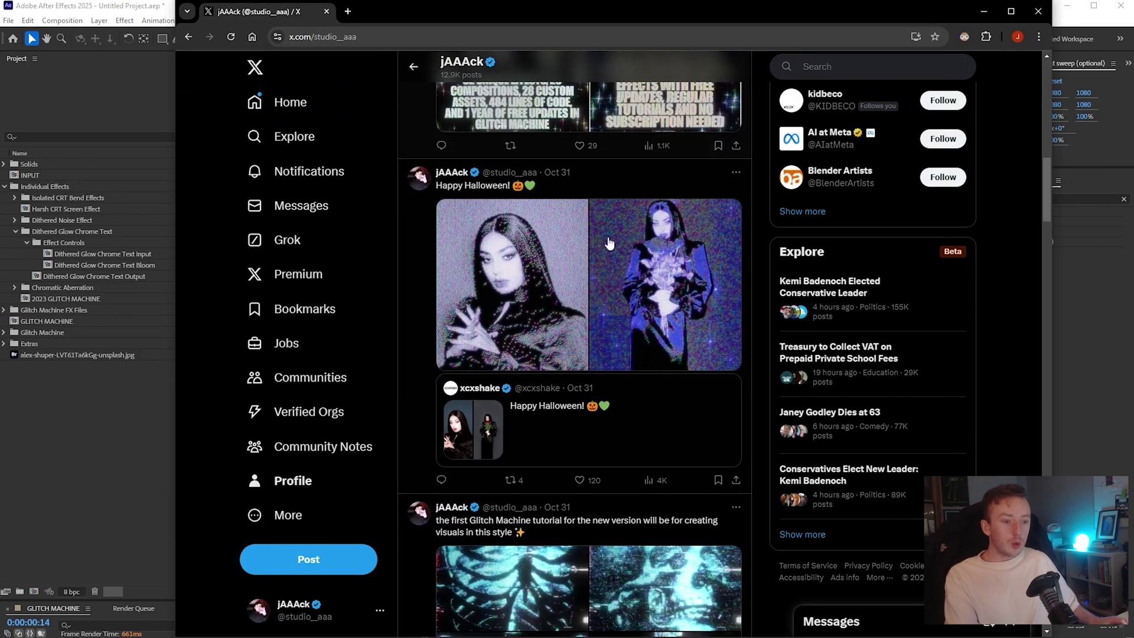
scroll(609, 242, down, 20)
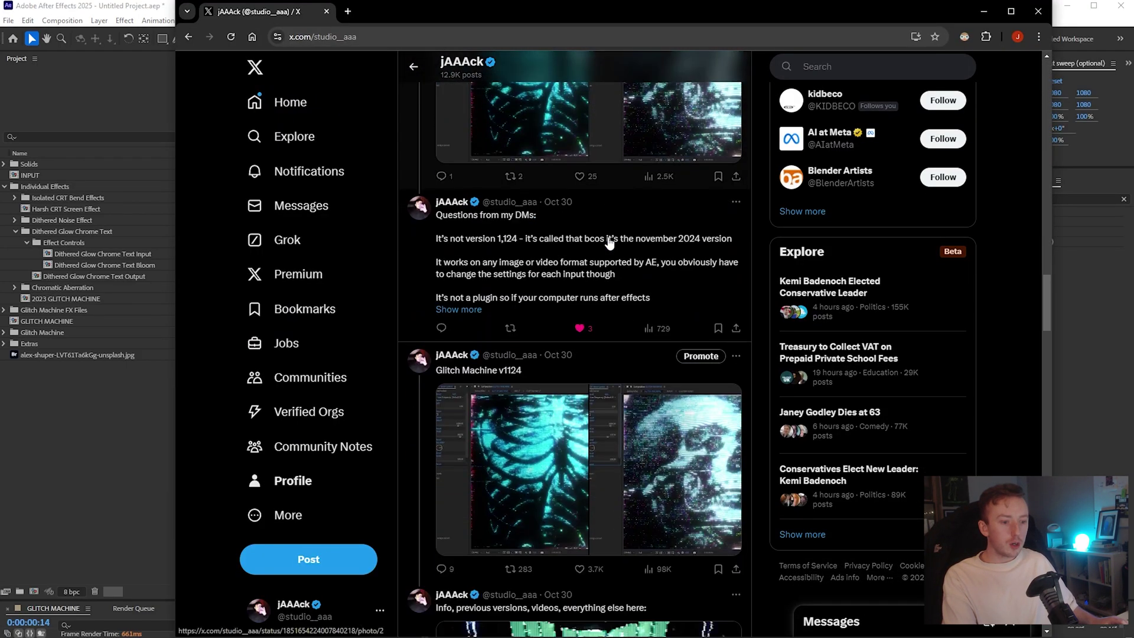
scroll(609, 242, down, 15)
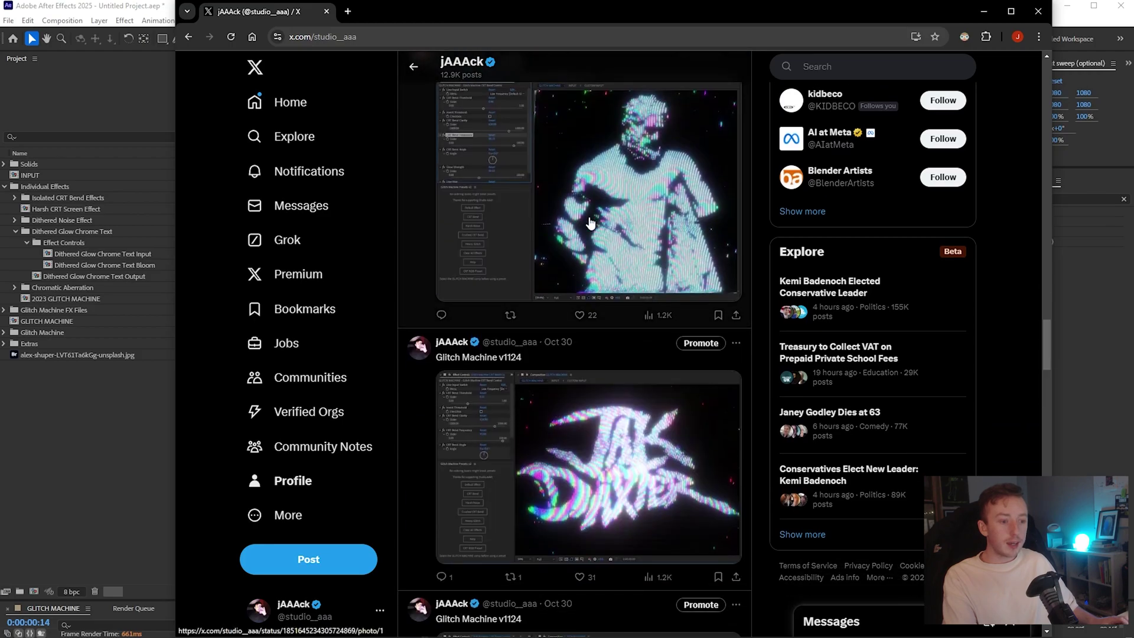
click(590, 222)
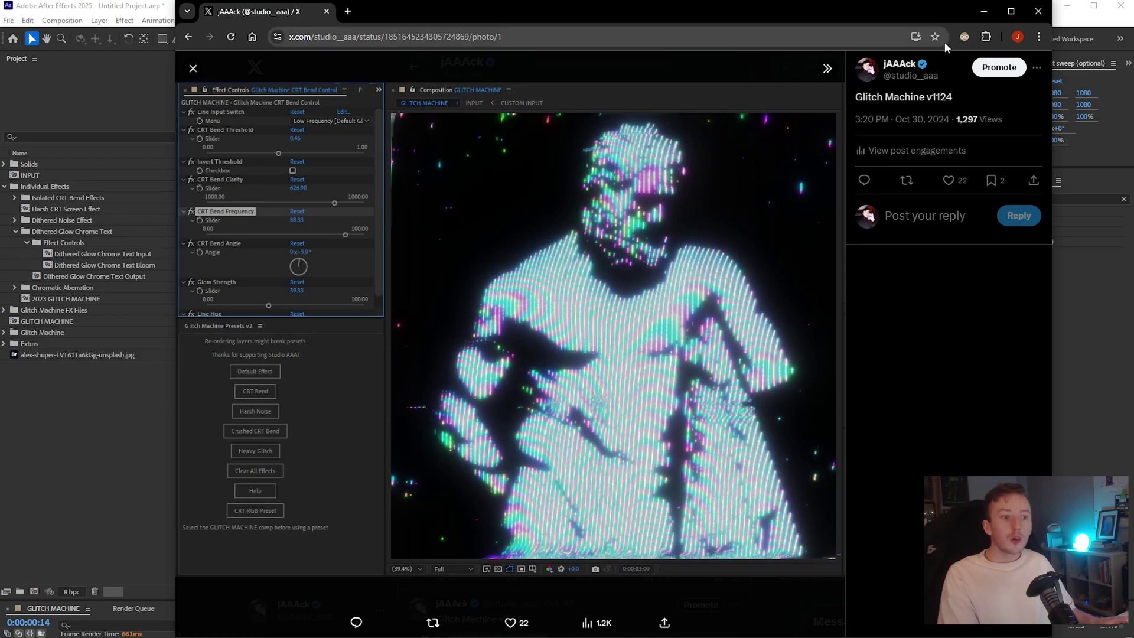
click(983, 12)
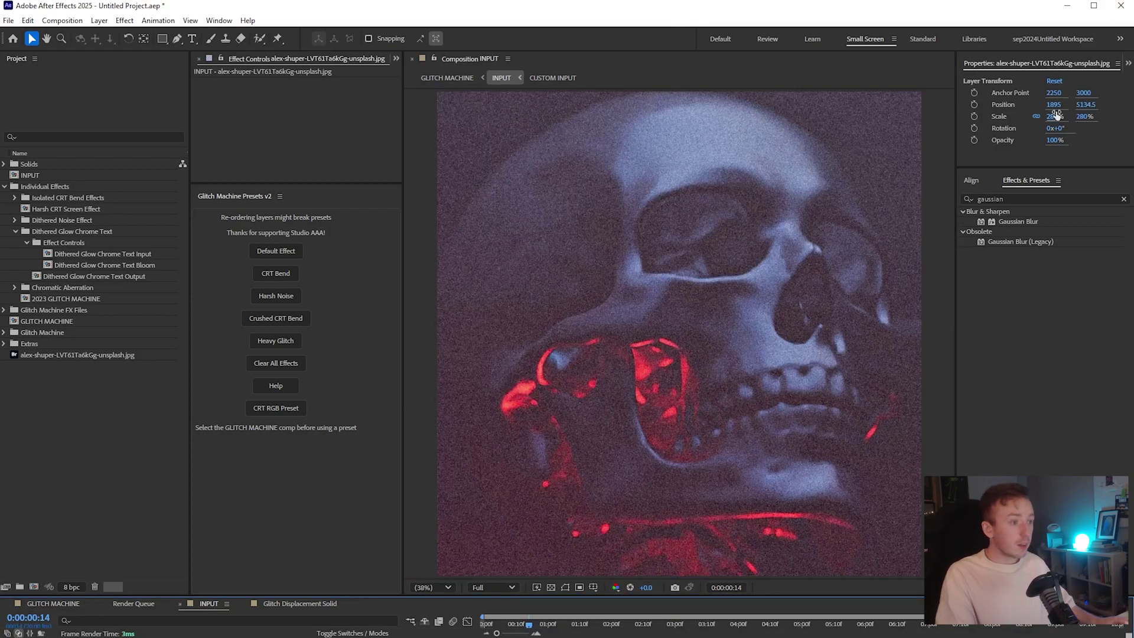
Reframe the skeleton photo in the INPUT composition on the rib cage by reducing its position and scale, and expand the Extras folder
drag(1085, 104, 983, 134)
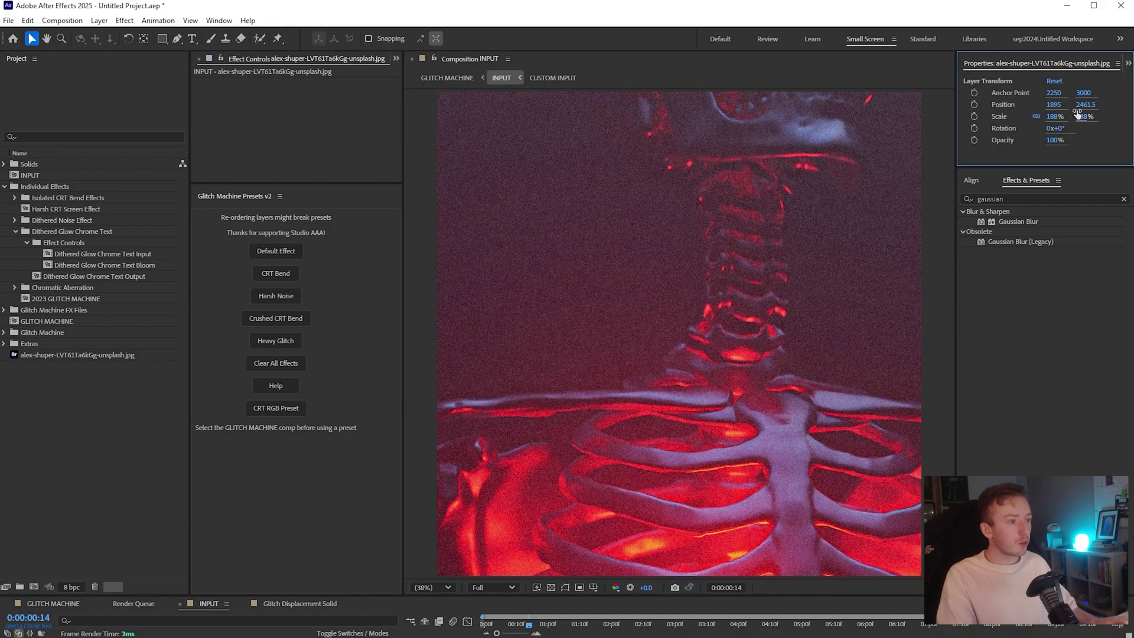
drag(1084, 105, 827, 129)
click(7, 344)
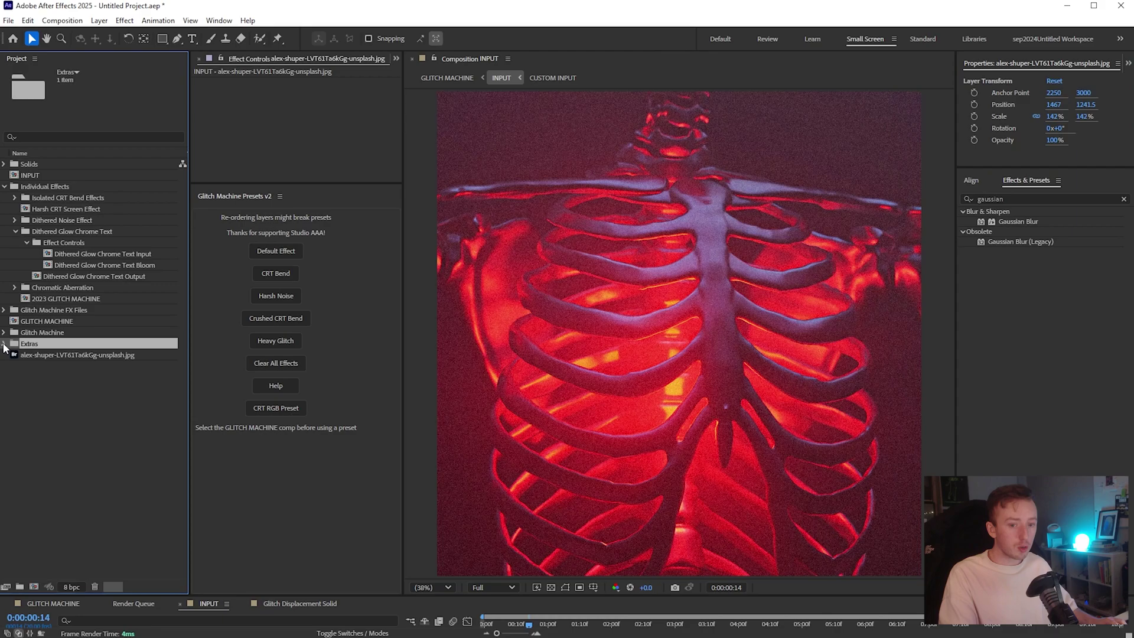
click(4, 344)
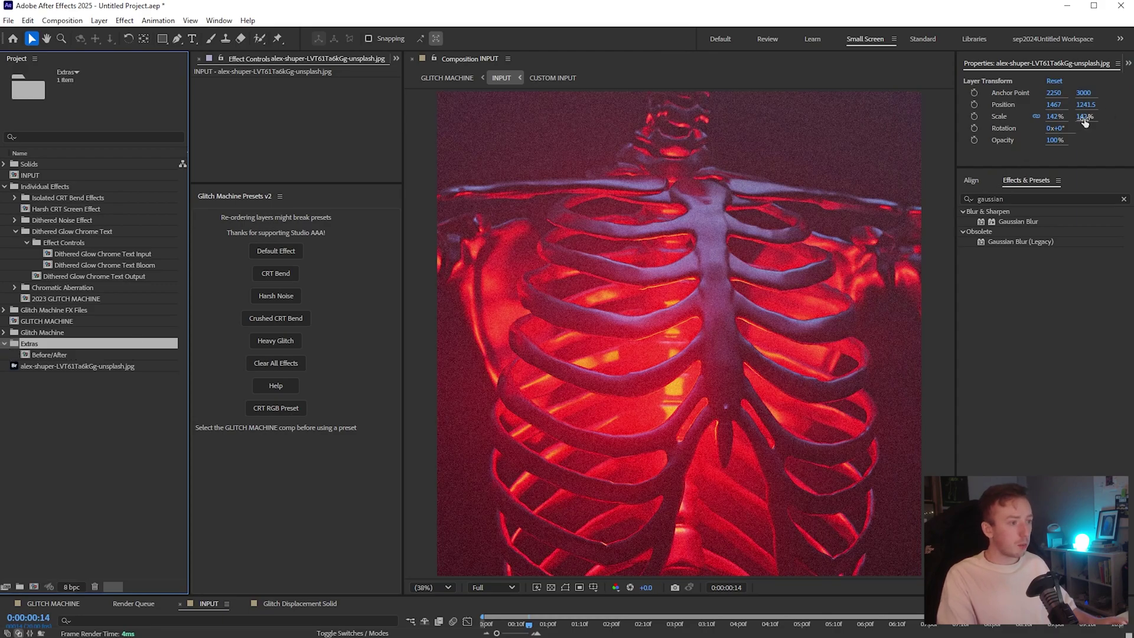
drag(1085, 116, 818, 150)
drag(1051, 110, 1063, 109)
Add a wiggle expression to the opacity of the Glitch Displacement layer in GLITCH MACHINE and fit the whole composition in the preview
click(447, 78)
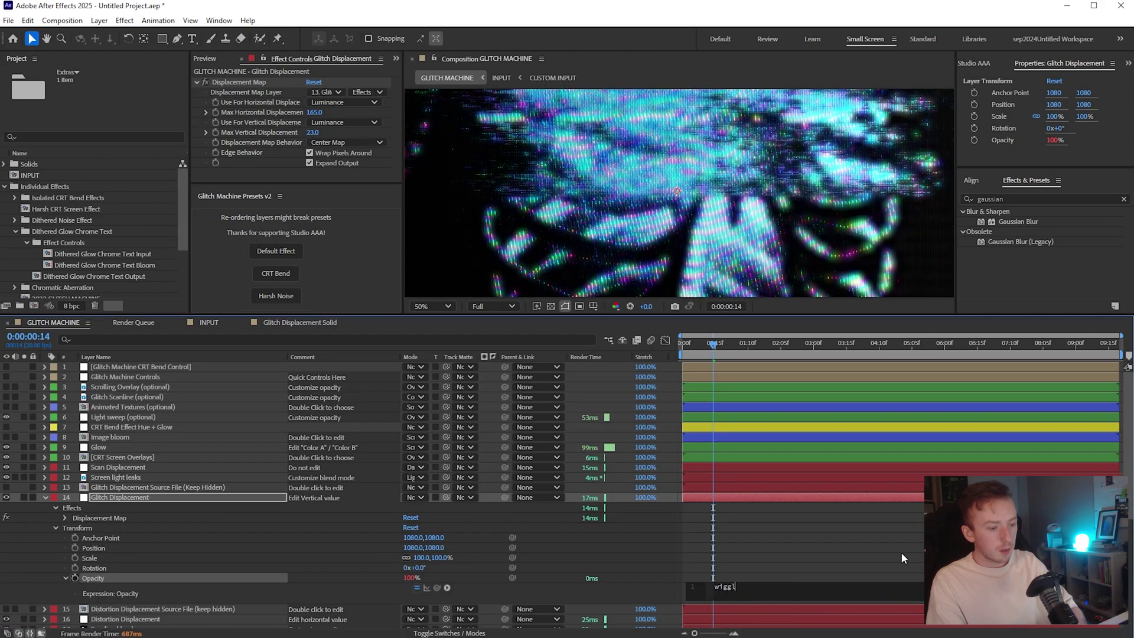
text((1)
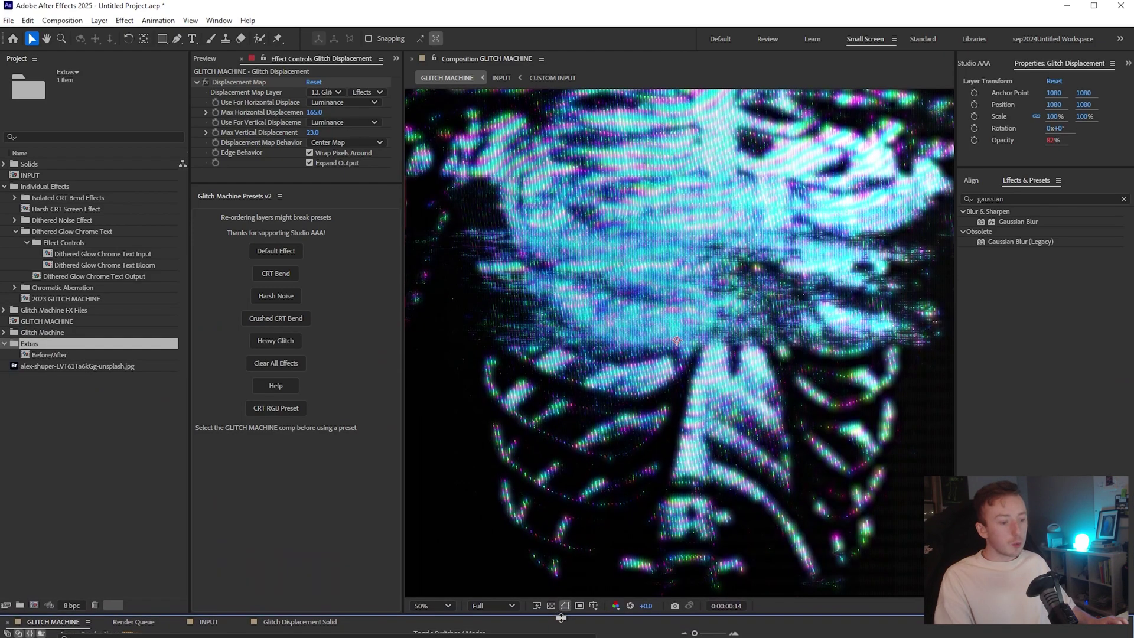
click(440, 605)
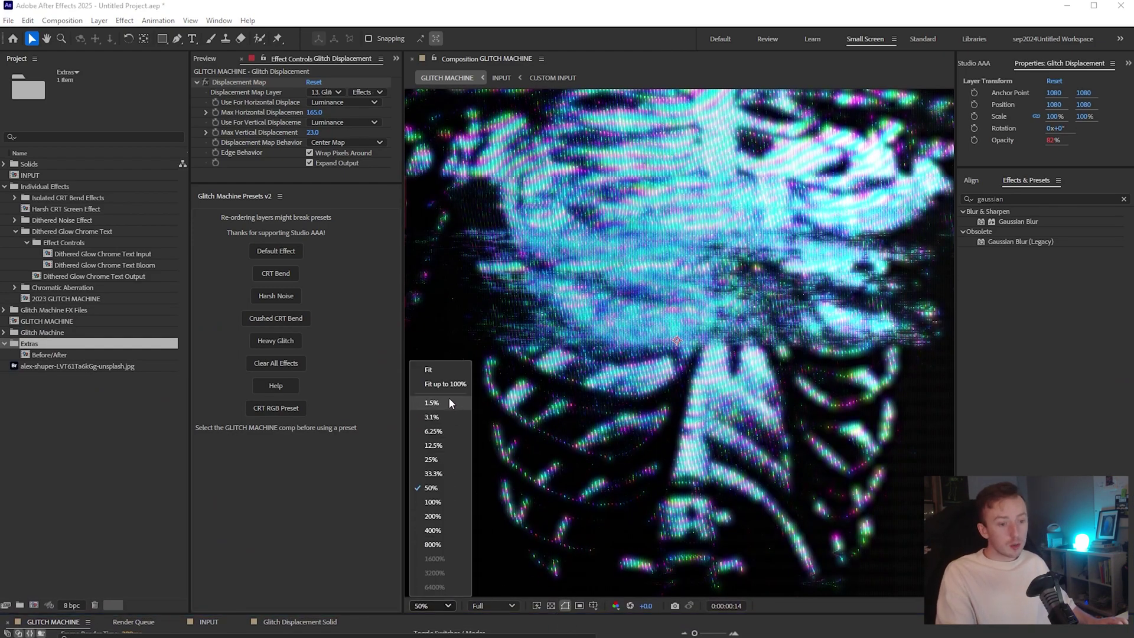
click(447, 390)
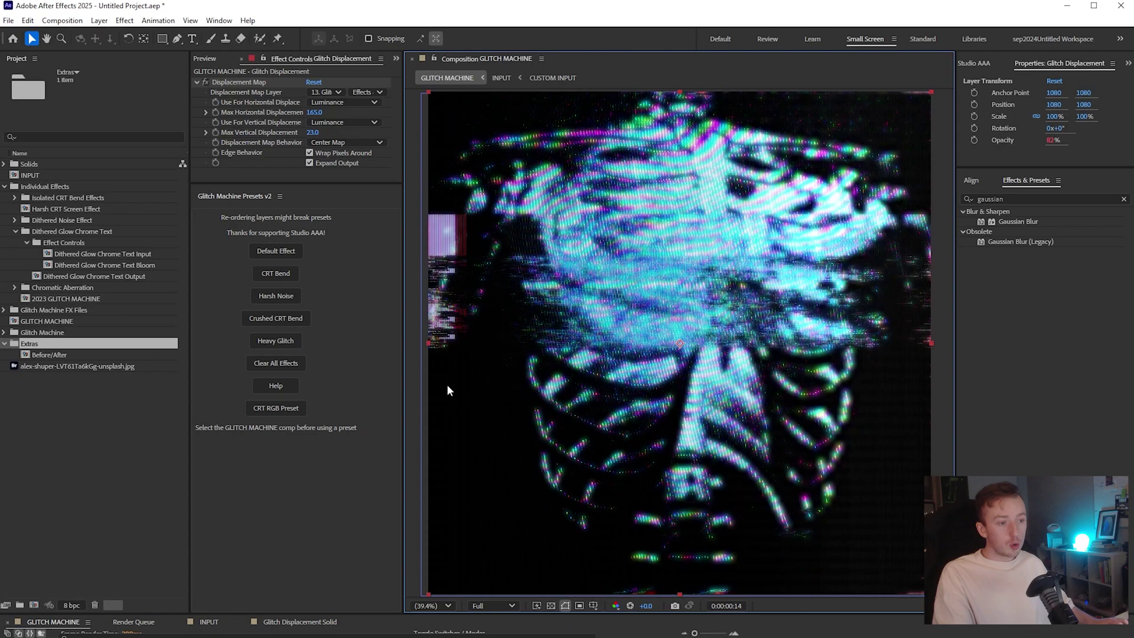
Open the Before/After composition from Extras and add the GLITCH MACHINE composition as a layer below INPUT
double_click(51, 354)
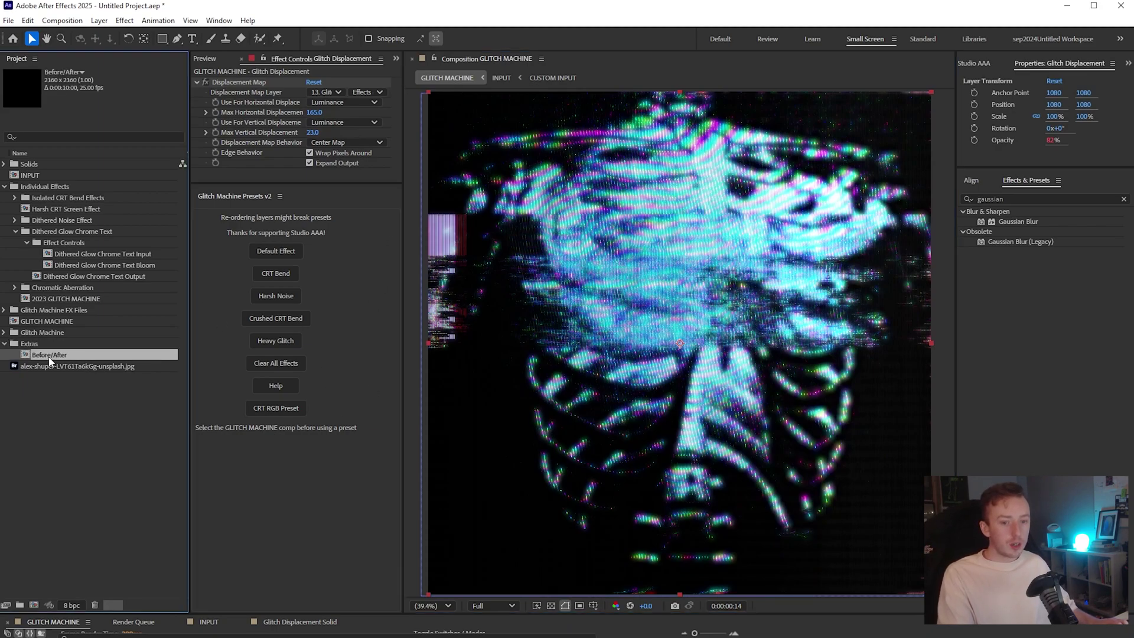
drag(810, 614, 797, 354)
scroll(36, 277, down, 2)
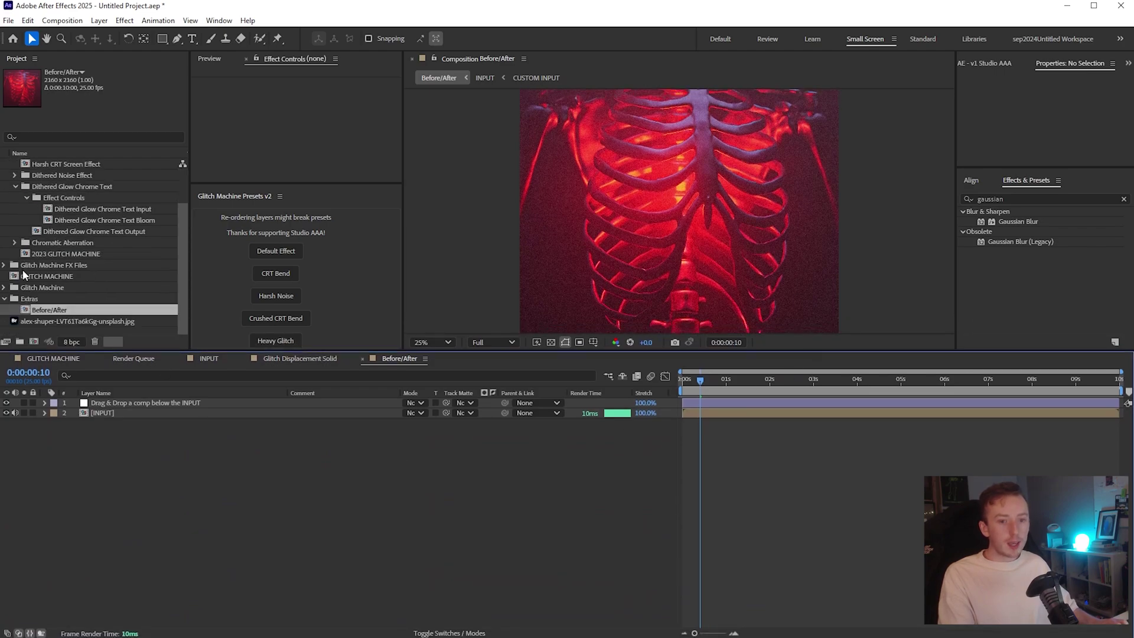
click(17, 277)
drag(17, 281, 101, 424)
drag(897, 350, 902, 507)
Examine the before/after wipe between the original and glitched rib cage at several frames around 2 to 3 seconds
click(829, 545)
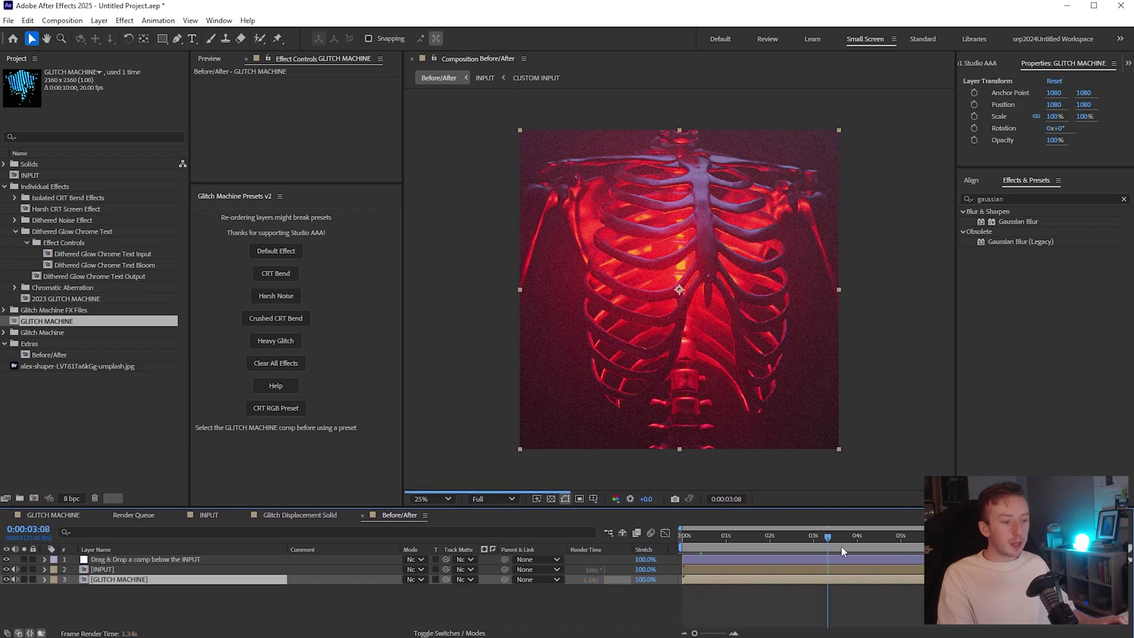
click(810, 549)
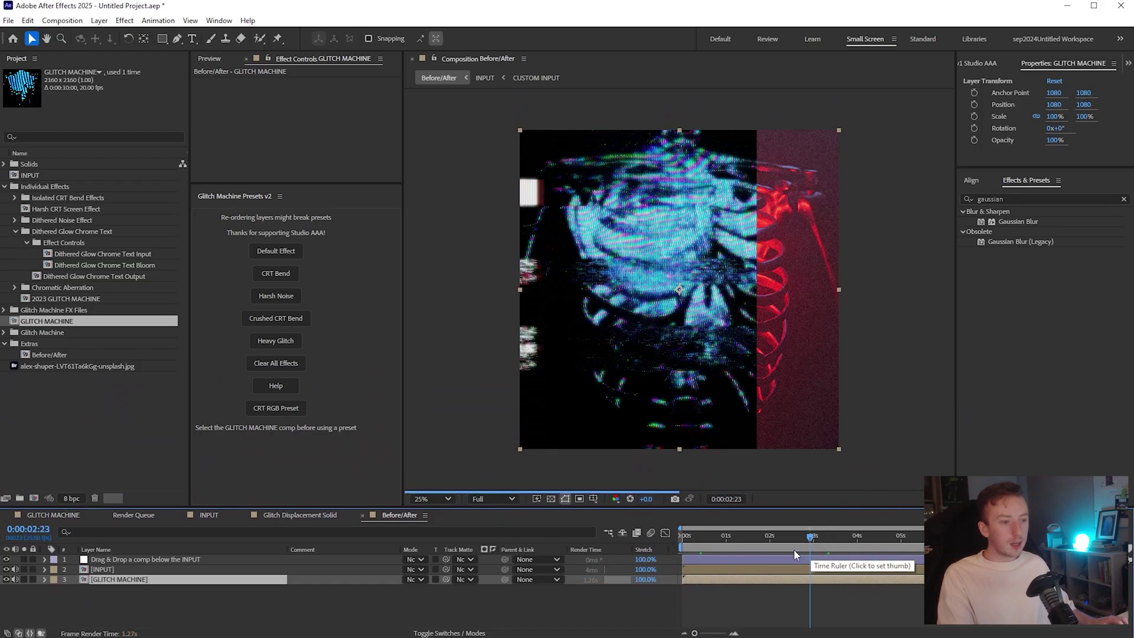
click(779, 552)
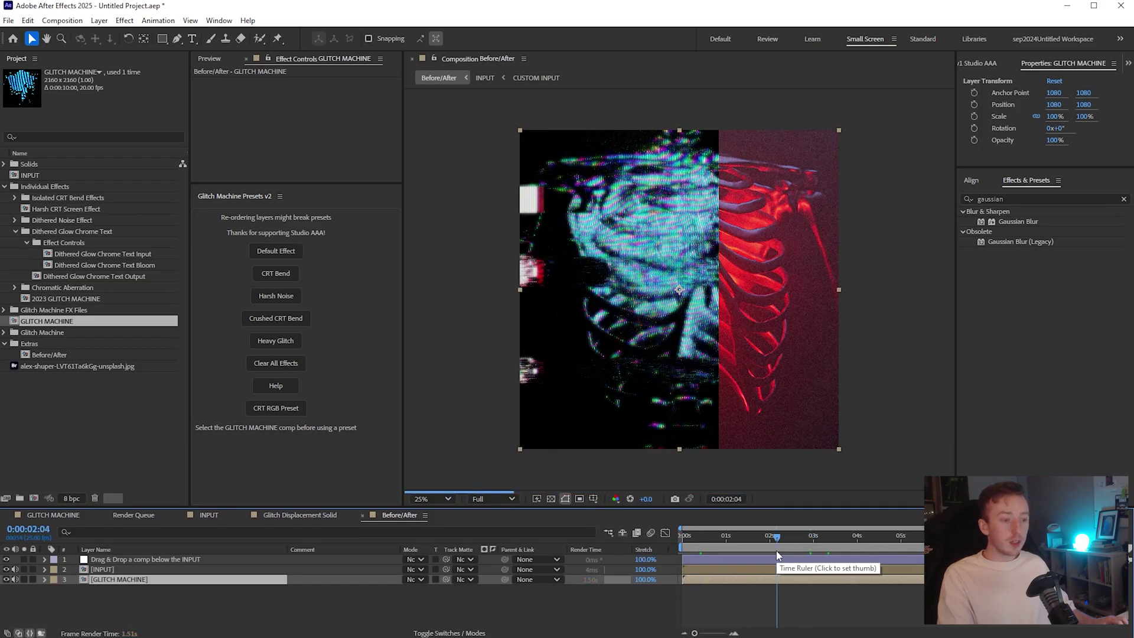
click(788, 550)
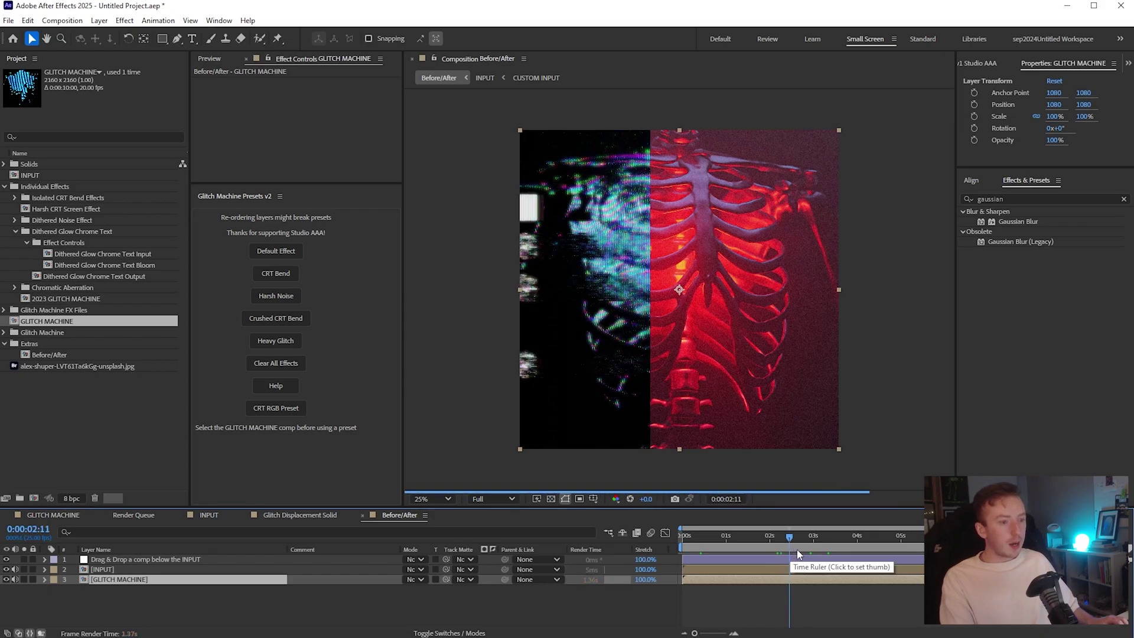
click(799, 550)
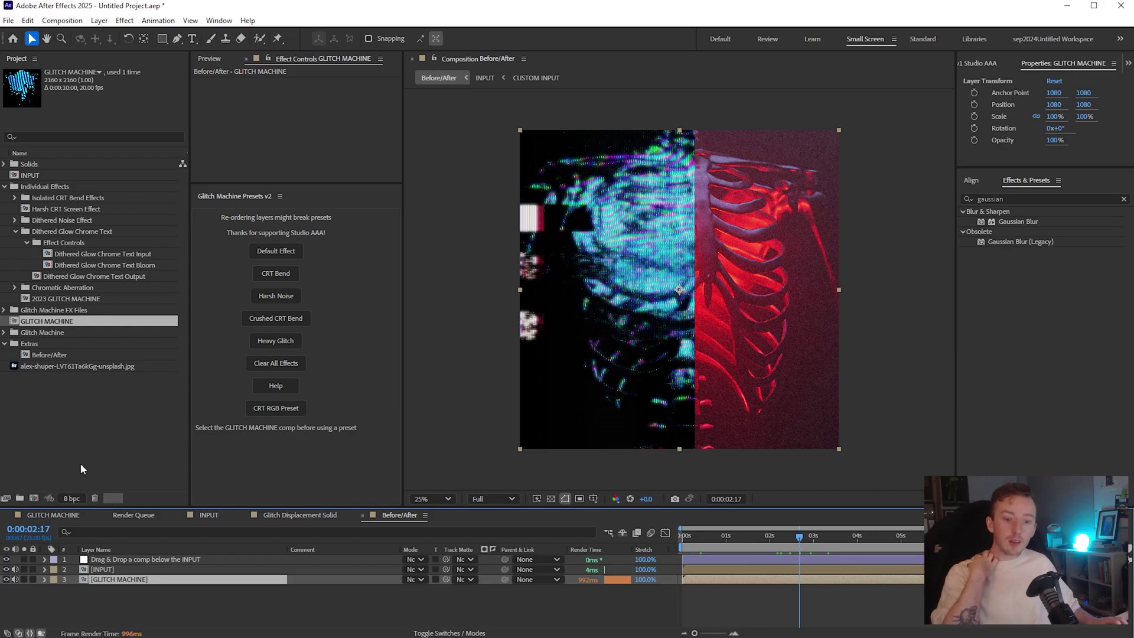
Return to the GLITCH MACHINE composition and look at the Adobe Media Encoder and render queue export options
click(37, 516)
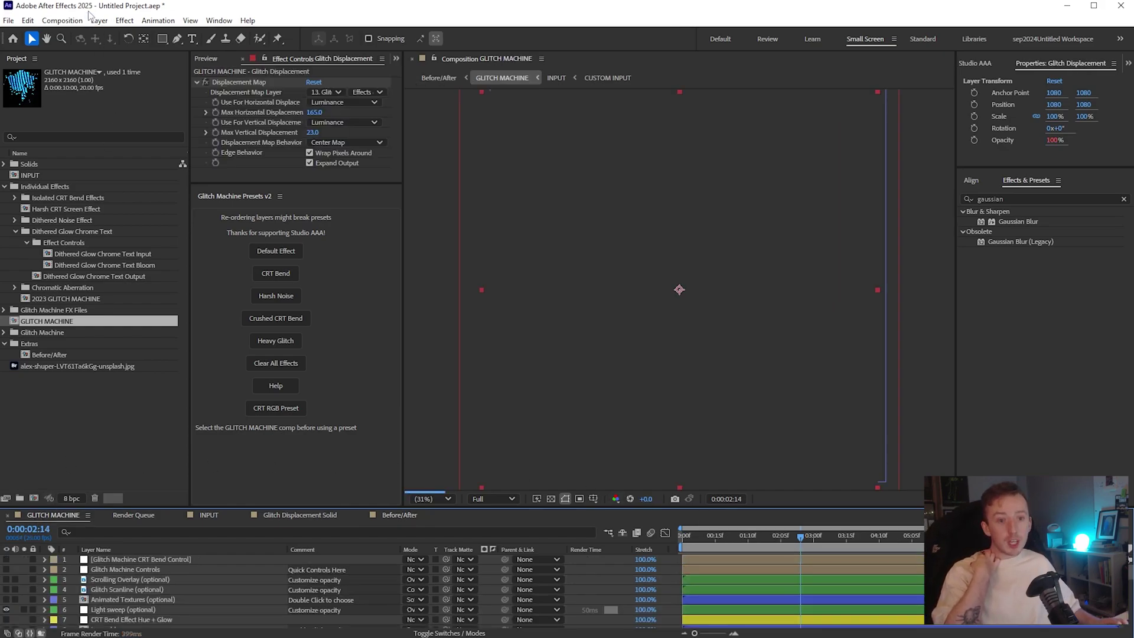
click(60, 22)
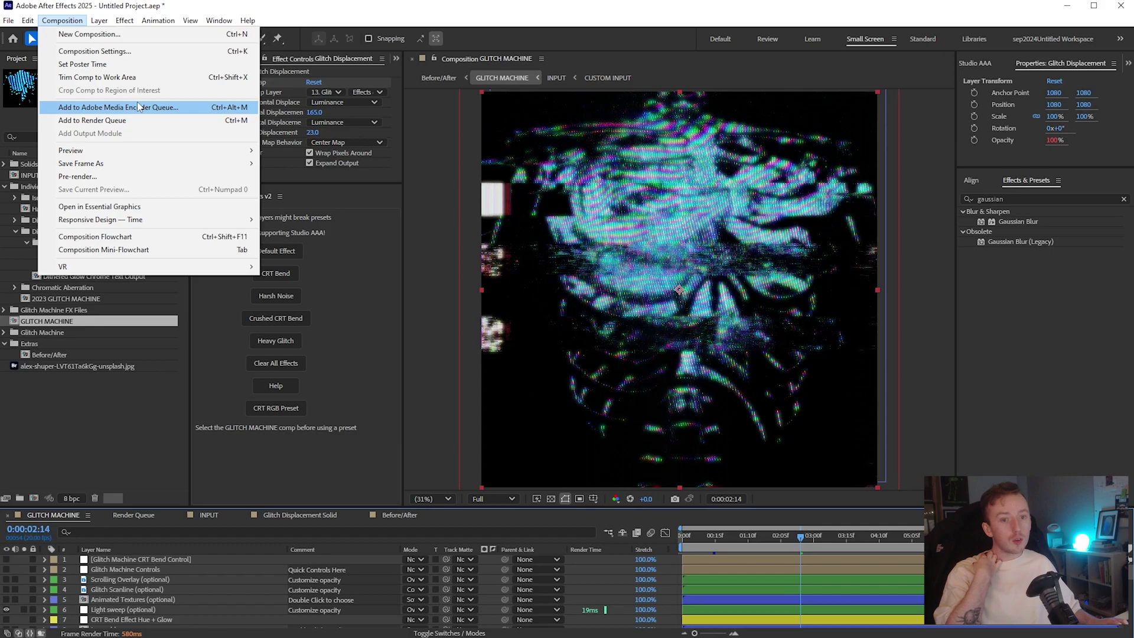
click(619, 6)
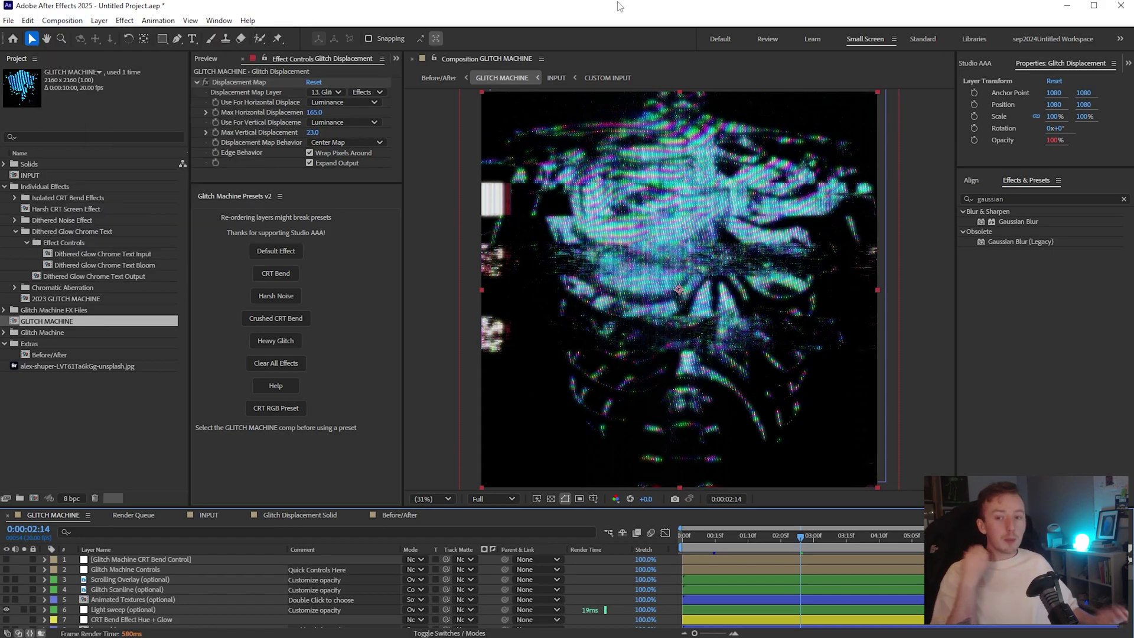